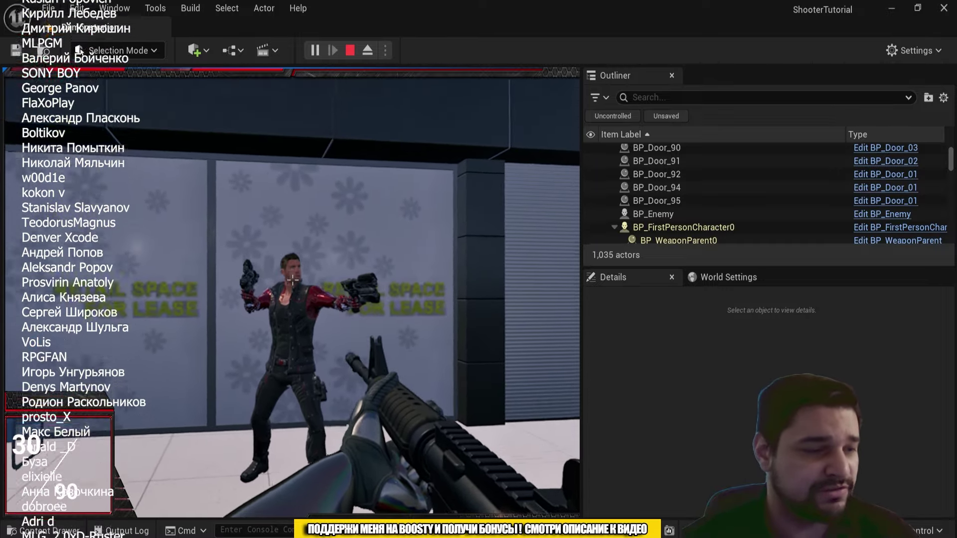
Step: Aim at the enemy in Play mode and fire bursts so blood splatters onto the wall and floor
right_click(293, 279)
click(293, 279)
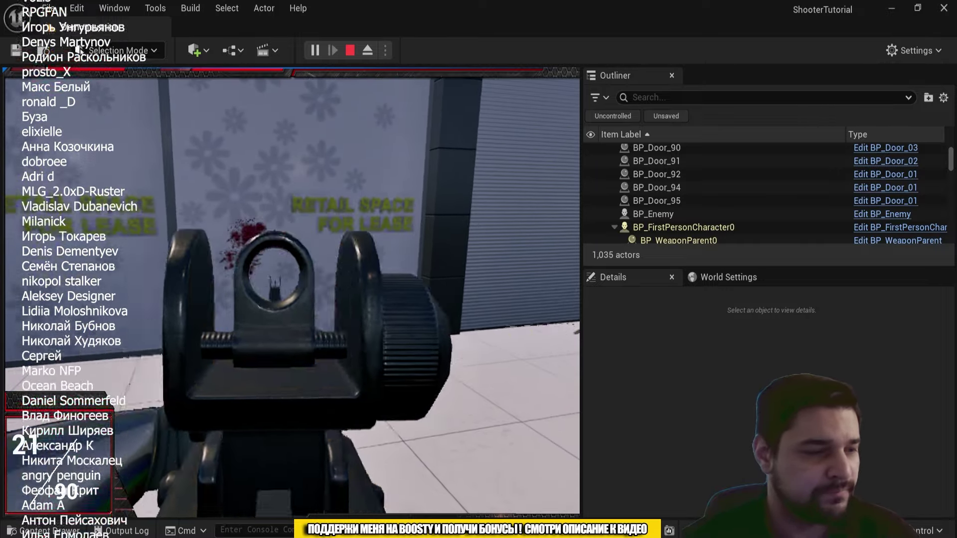
right_click(293, 279)
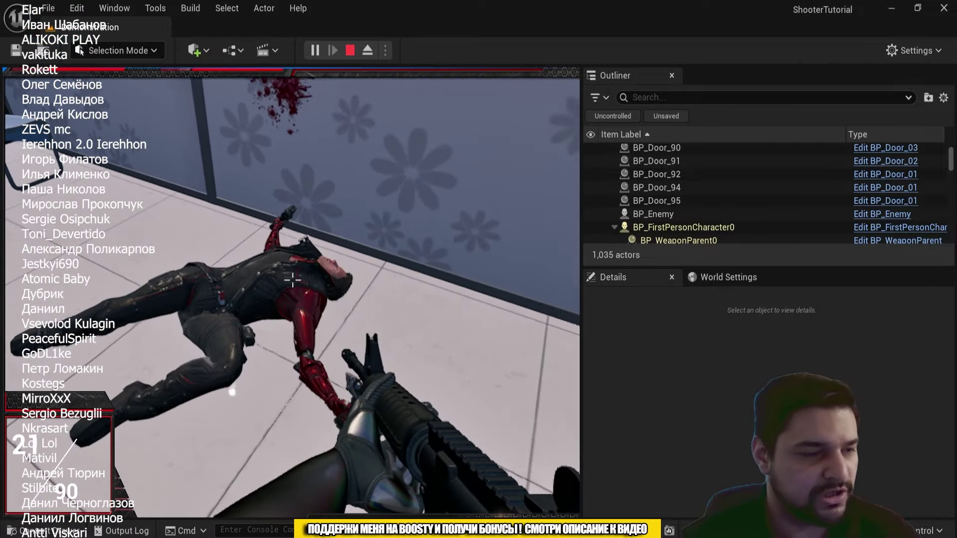
click(293, 279)
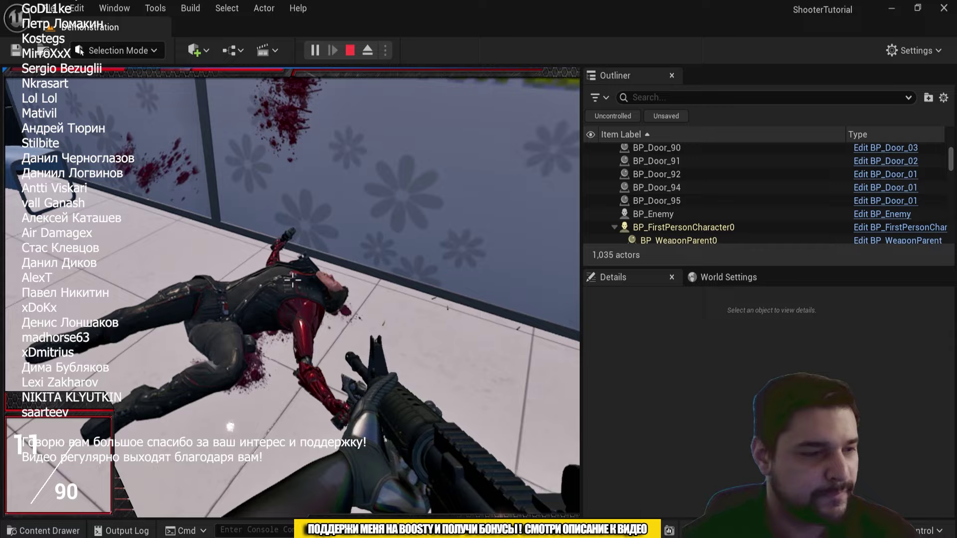
click(293, 279)
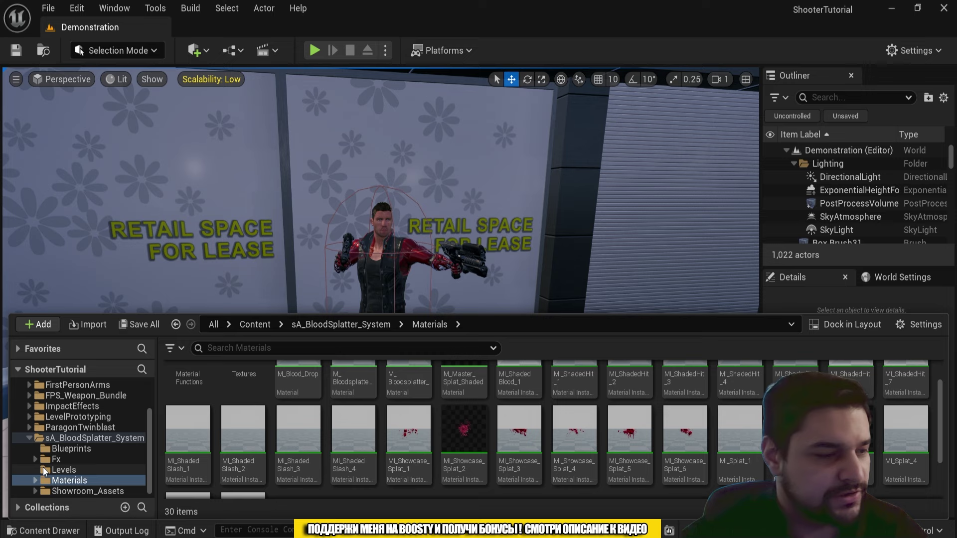
Step: Resize the Content Browser's folder list to show more assets
scroll(319, 470, down, 2)
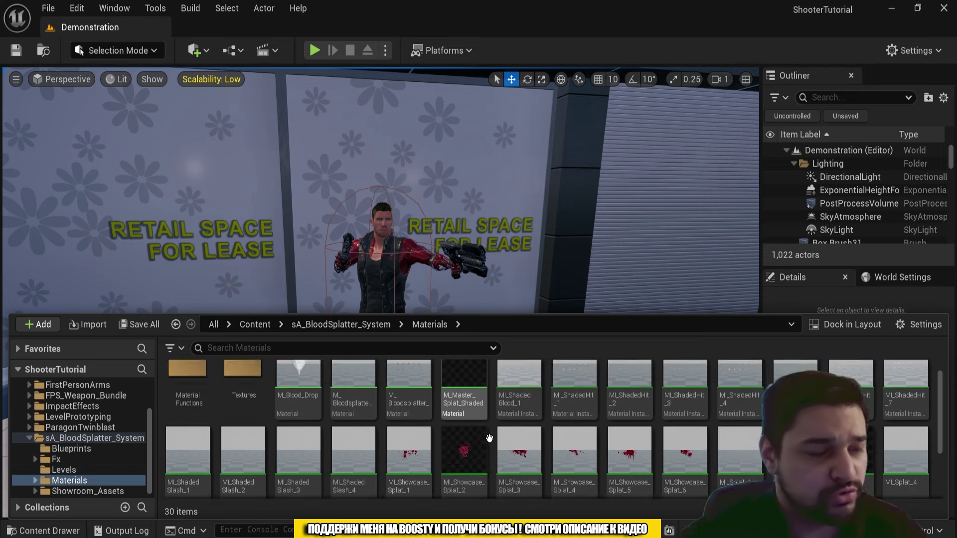
scroll(474, 462, up, 2)
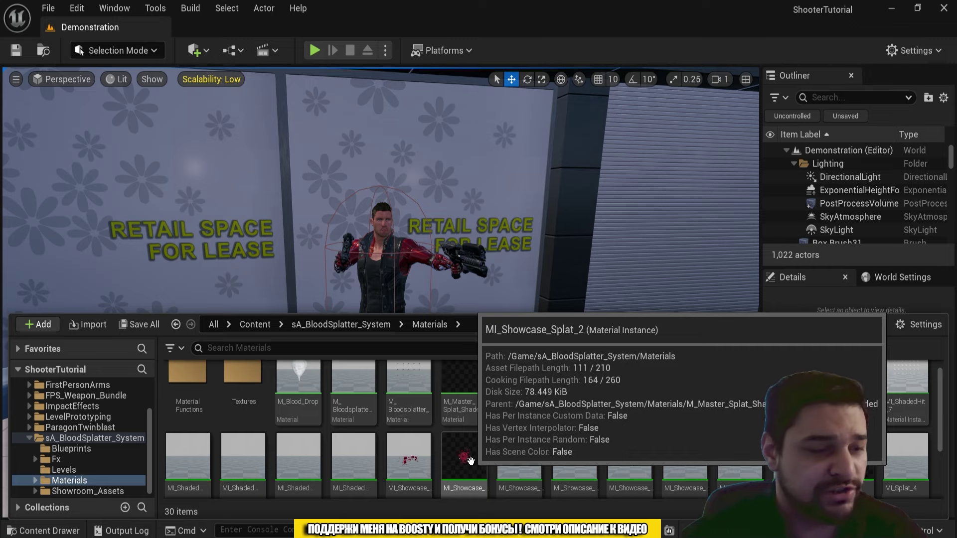
scroll(472, 463, down, 2)
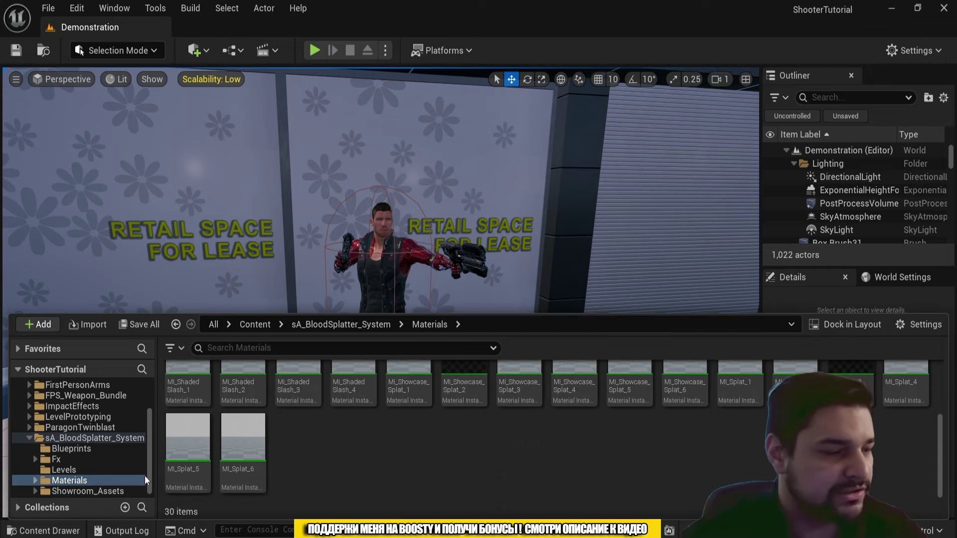
drag(157, 452, 191, 454)
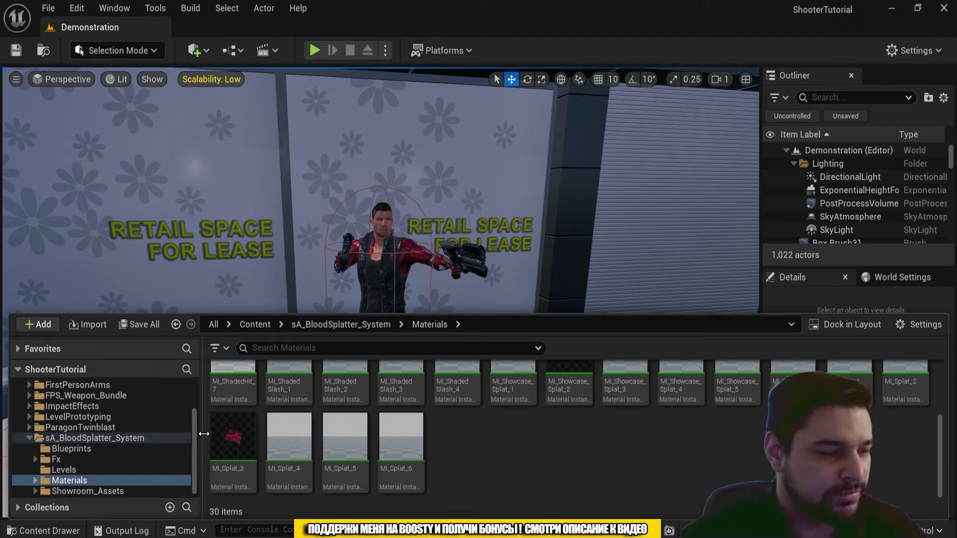
drag(204, 434, 170, 439)
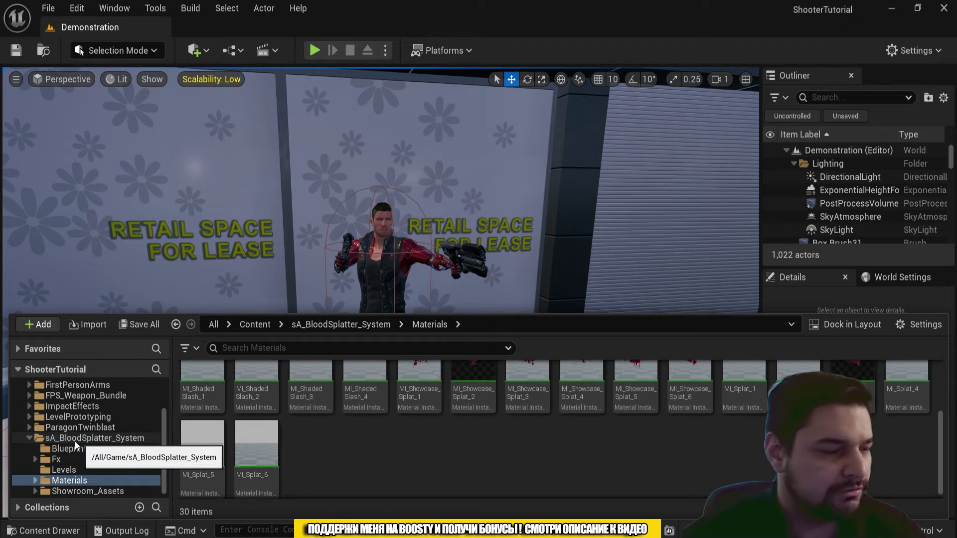
scroll(502, 448, up, 3)
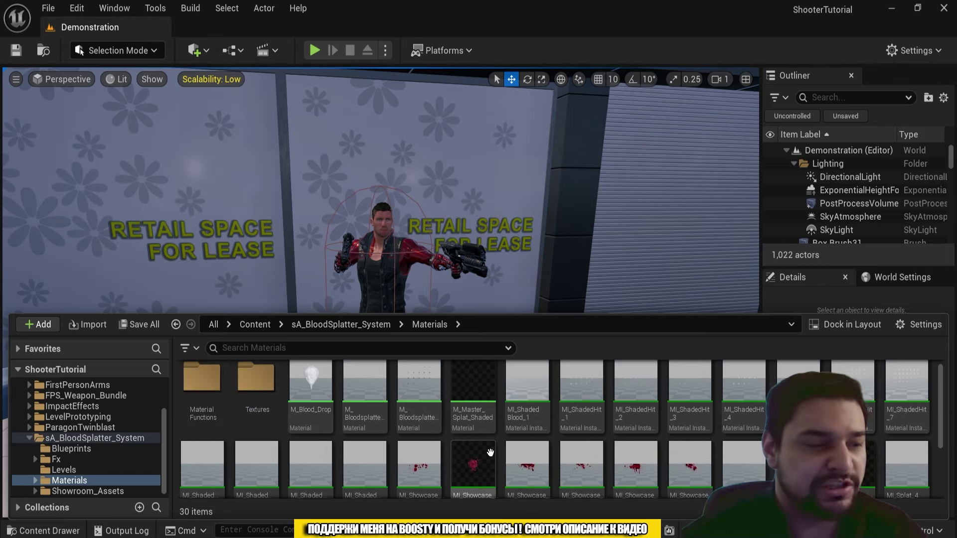
scroll(490, 452, down, 3)
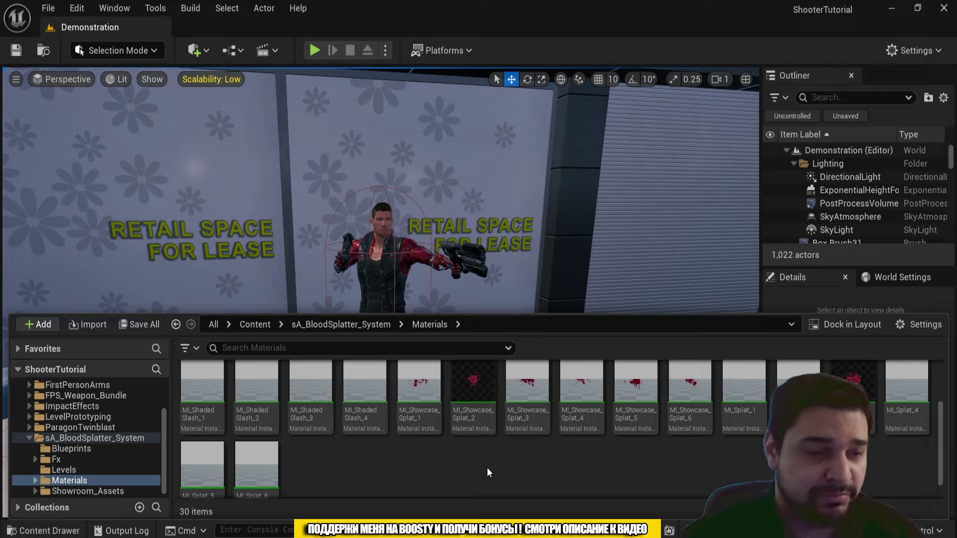
Step: Hide the Content Browser briefly and reframe the viewport camera on the character in the mall
key(ctrl+space)
mouse_move(487, 468)
right_down()
mouse_move(487, 449)
mouse_move(448, 448)
right_up()
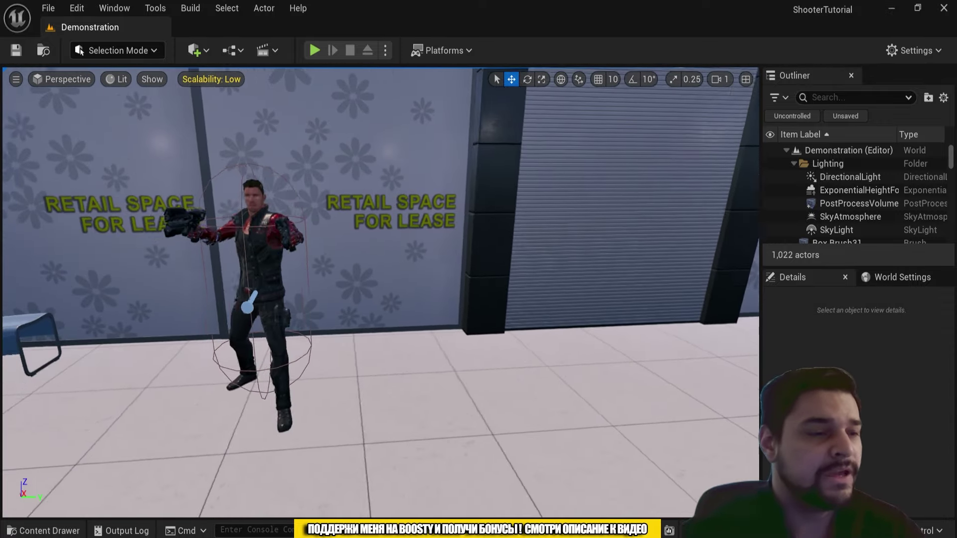
mouse_move(361, 161)
right_down()
mouse_move(339, 160)
mouse_move(334, 240)
right_up()
key(ctrl+space)
key(ctrl+space)
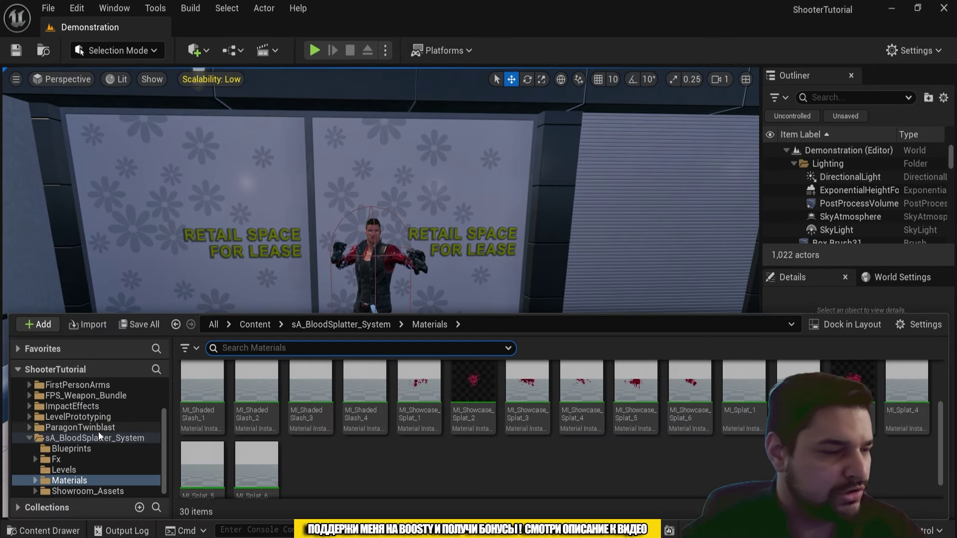
Step: Open the FPS_Weapon_Bundle folder in the Content Browser
scroll(63, 441, up, 3)
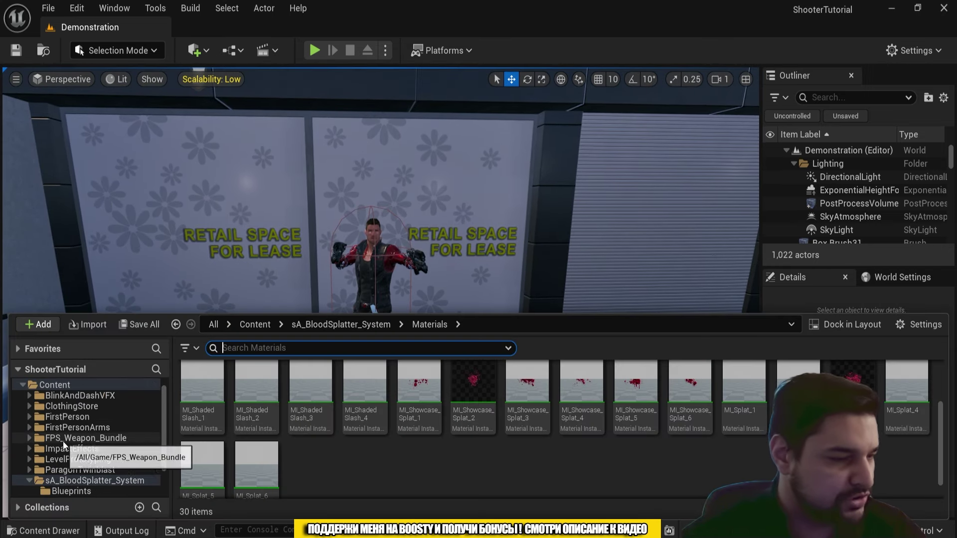
click(104, 438)
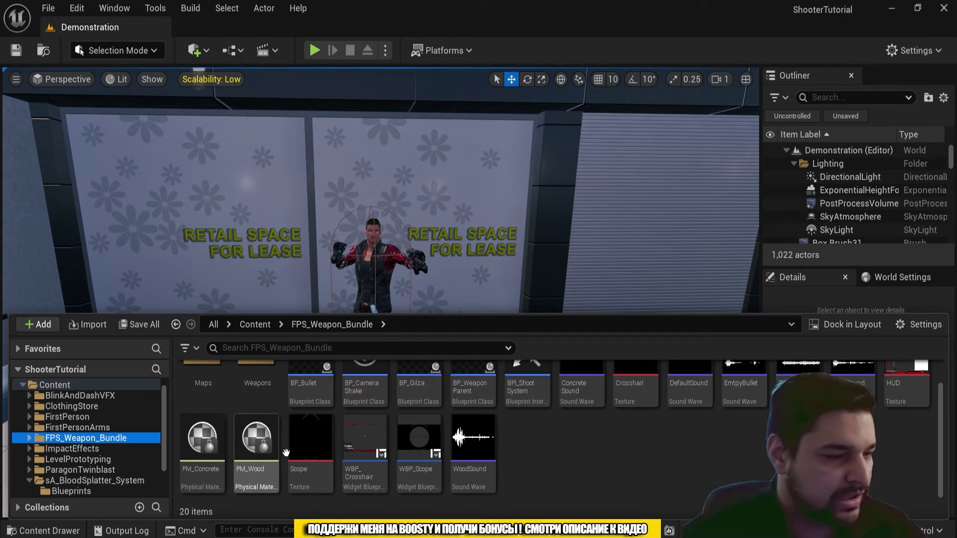
scroll(285, 453, up, 1)
Step: Open BP_Bullet's Event Graph and move the HitInformation node right to make room
double_click(316, 396)
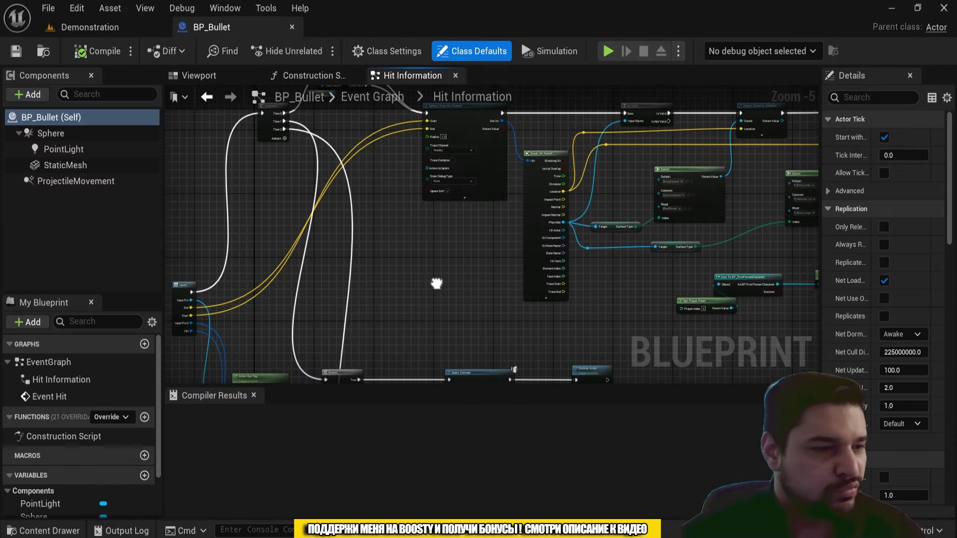
click(400, 100)
scroll(513, 167, down, 5)
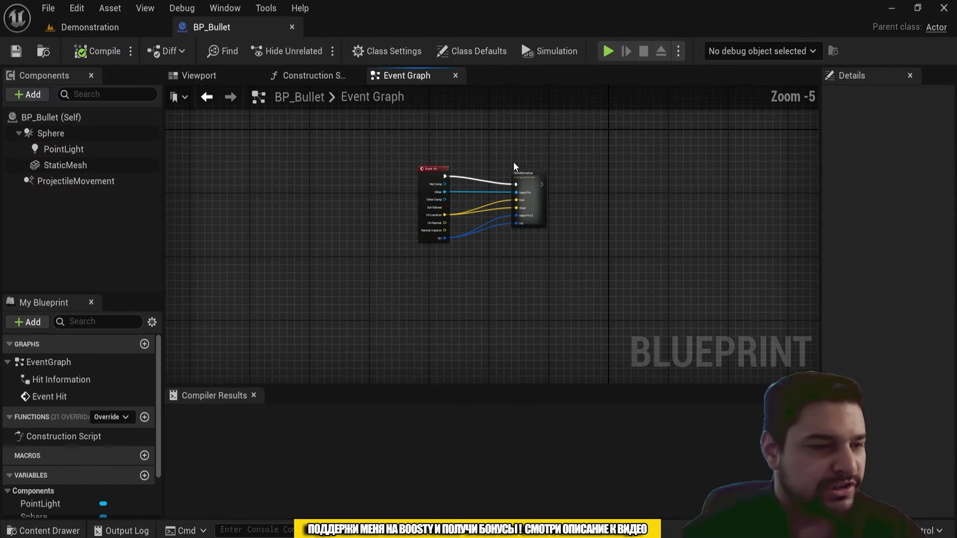
scroll(479, 204, up, 3)
scroll(588, 269, down, 4)
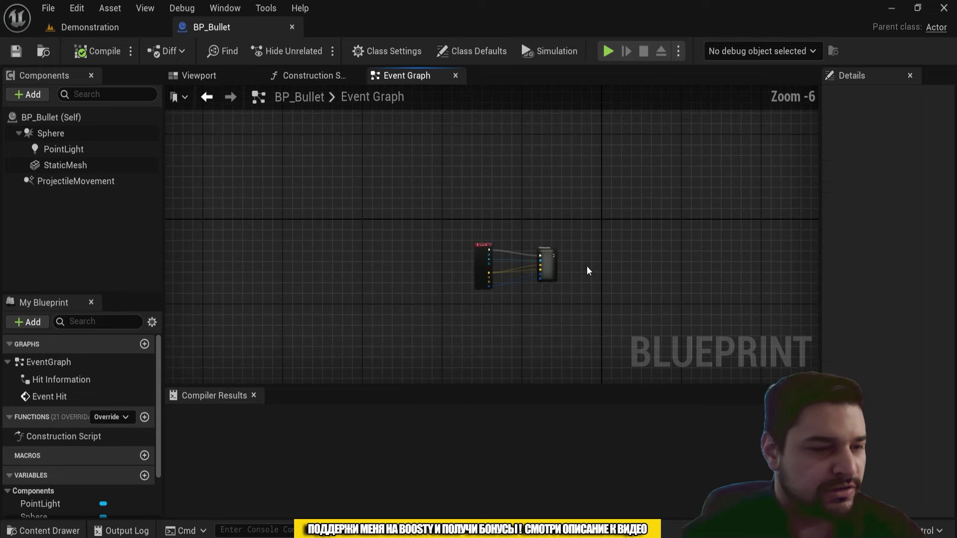
scroll(451, 268, up, 3)
drag(450, 269, 773, 258)
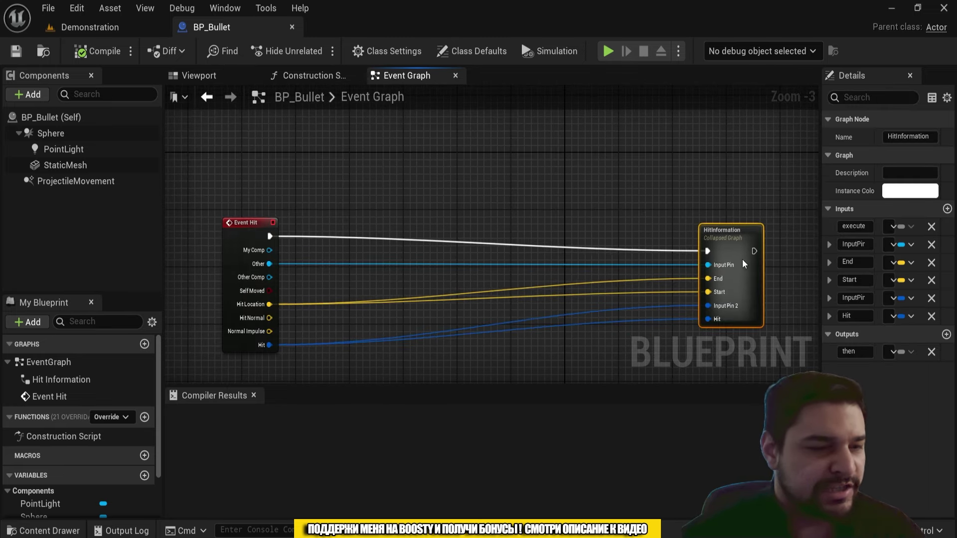
click(397, 201)
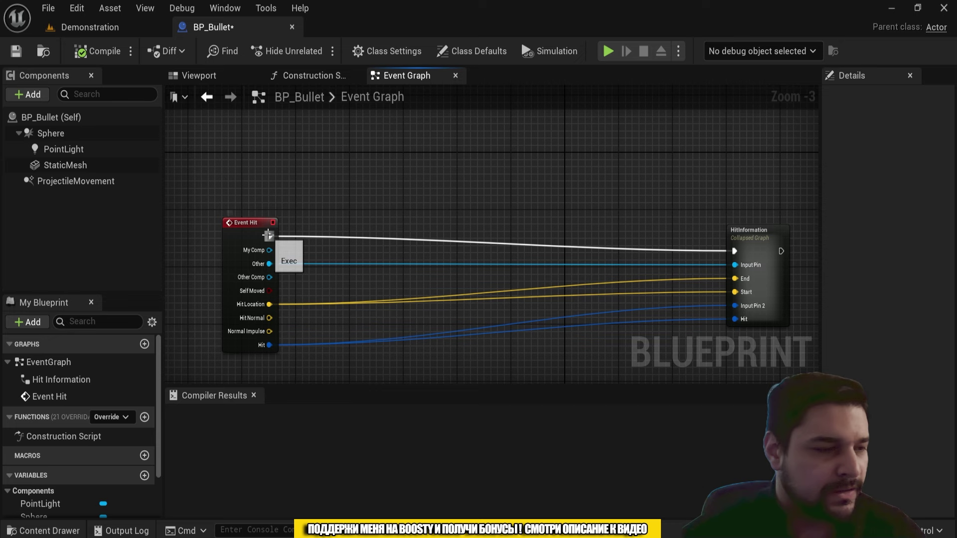
Step: Insert a Sequence node after Event Hit and rewire HitInformation to its Then 1 output
drag(268, 235, 367, 217)
text(seque)
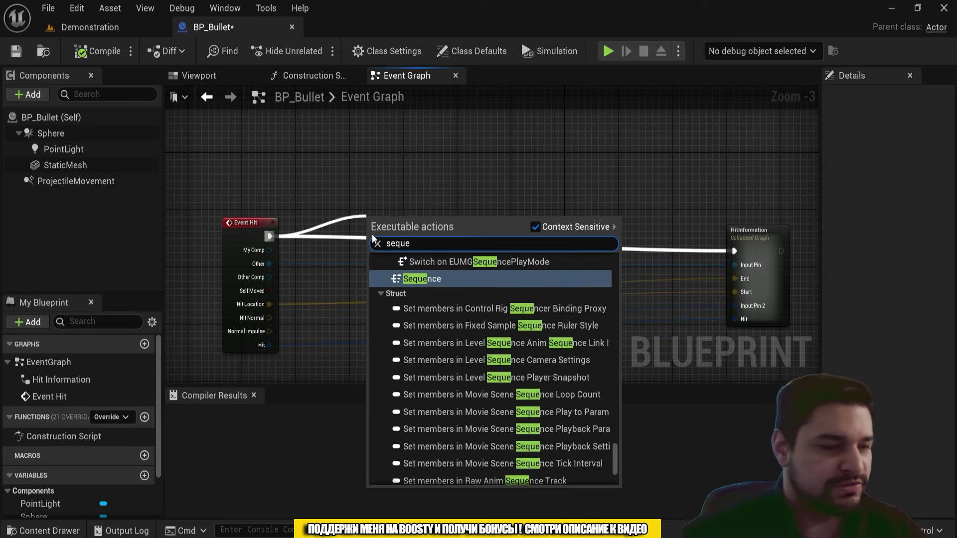
click(415, 279)
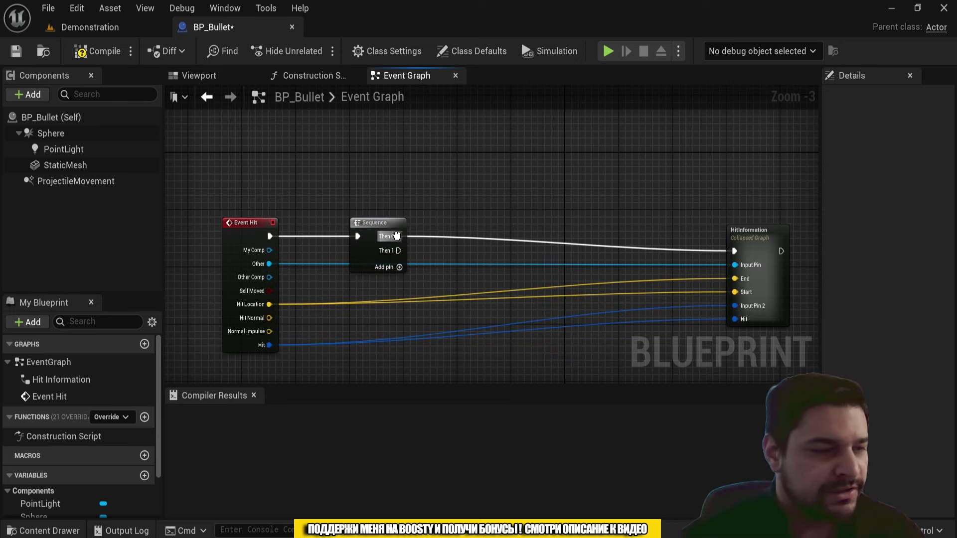
ctrl+drag(397, 236, 399, 250)
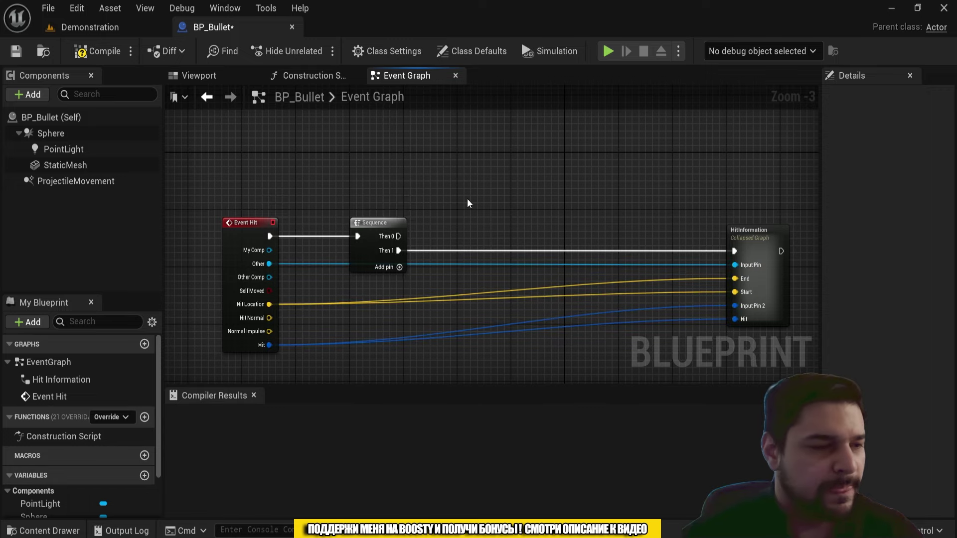
mouse_move(468, 203)
right_down()
mouse_move(422, 267)
mouse_move(472, 290)
right_up()
scroll(80, 399, down, 2)
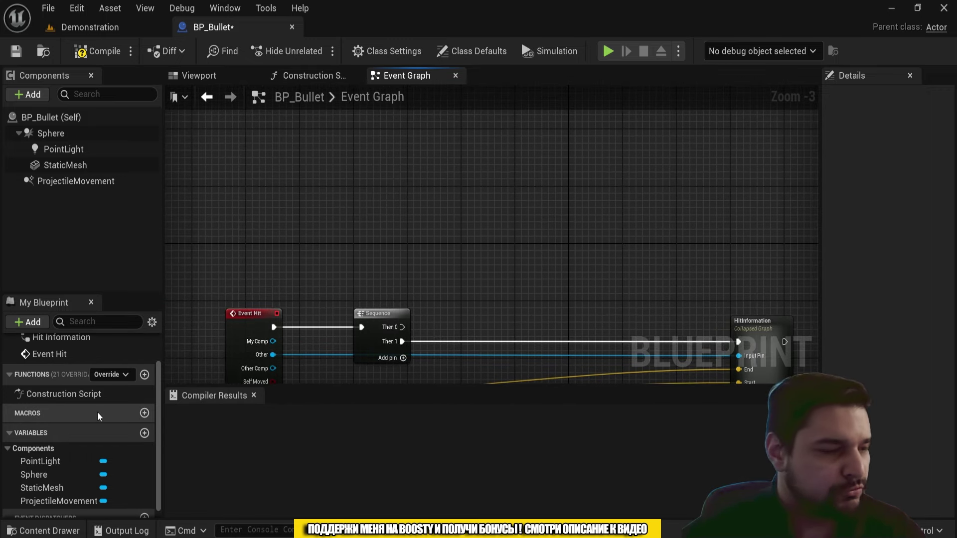
mouse_move(399, 274)
right_down()
mouse_move(402, 186)
mouse_move(426, 236)
right_up()
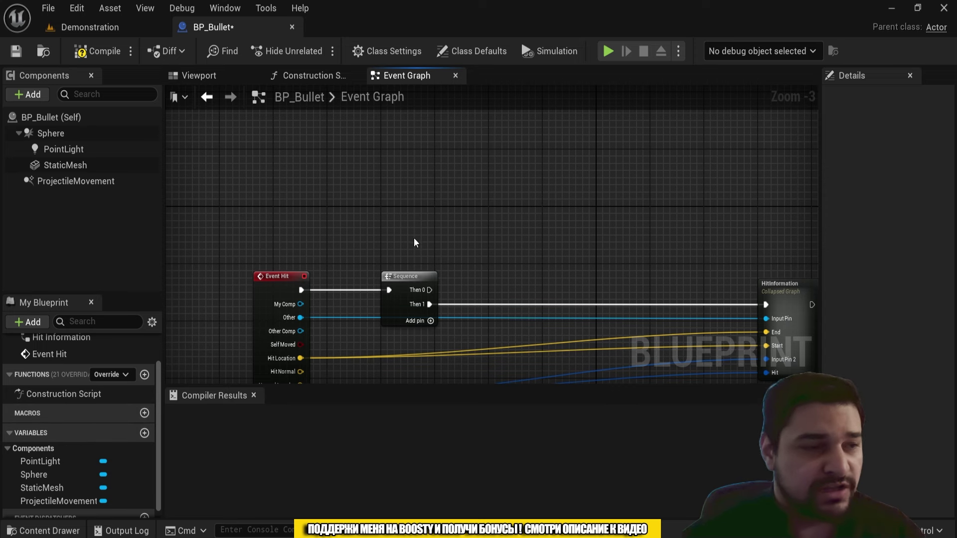
key(ctrl+space)
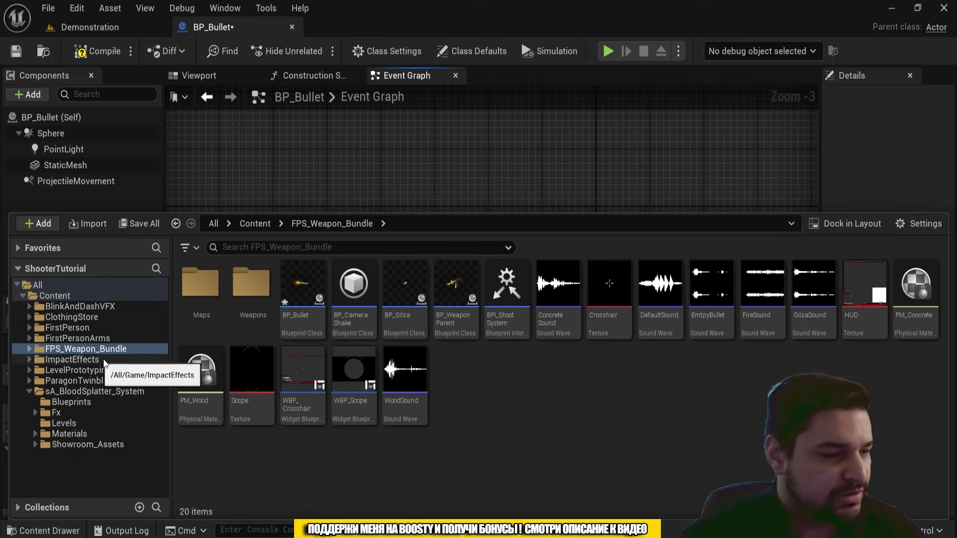
Step: Create a new function named BloodOnWall in BP_Bullet
click(324, 188)
right_click(325, 188)
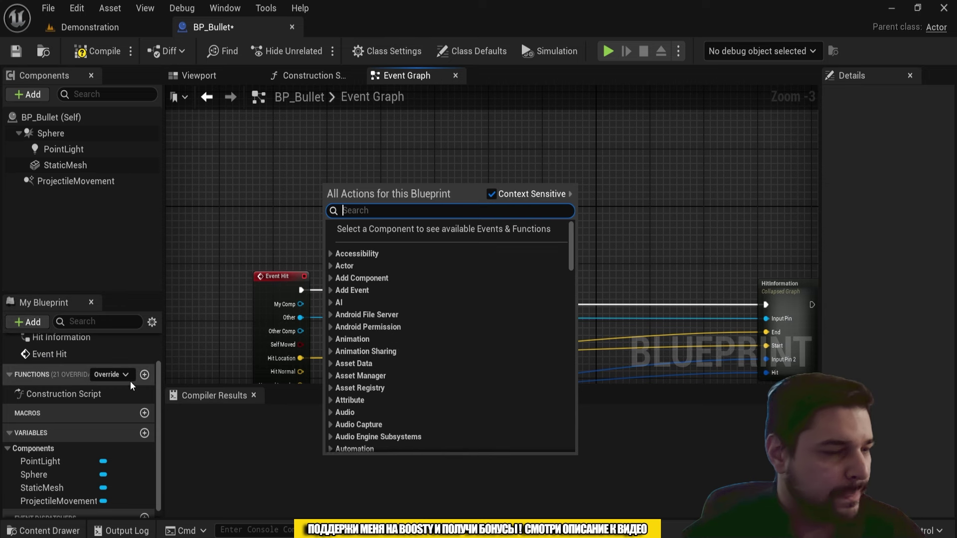
click(145, 375)
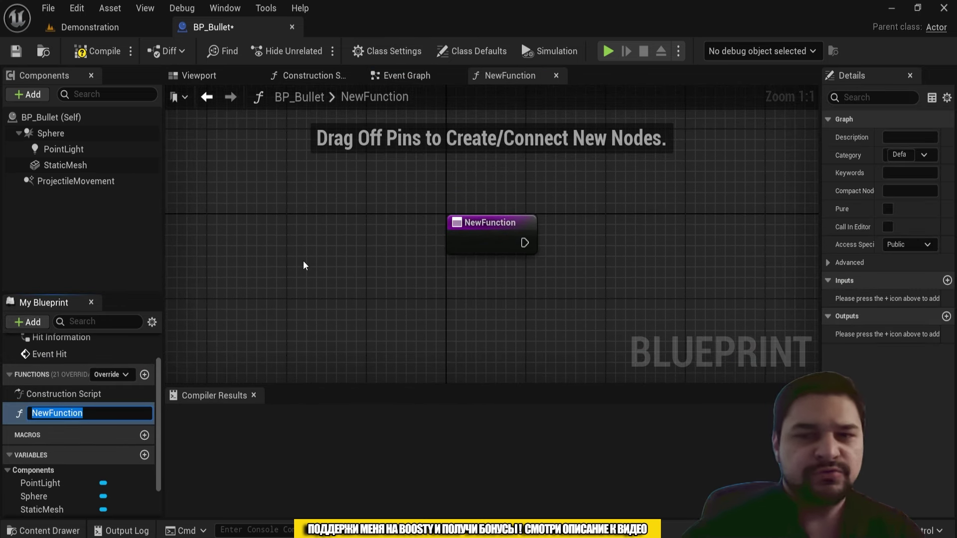
text(BloodOnWall)
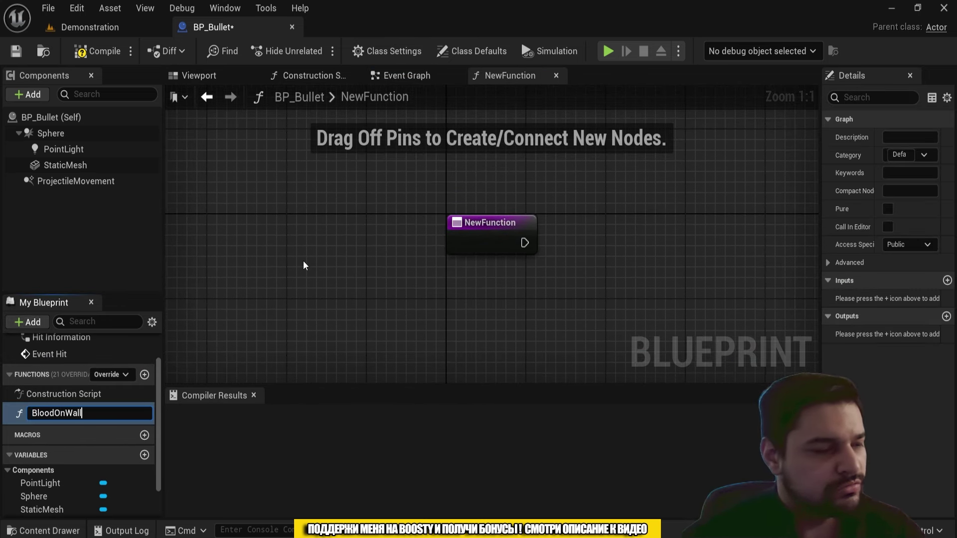
key(Return)
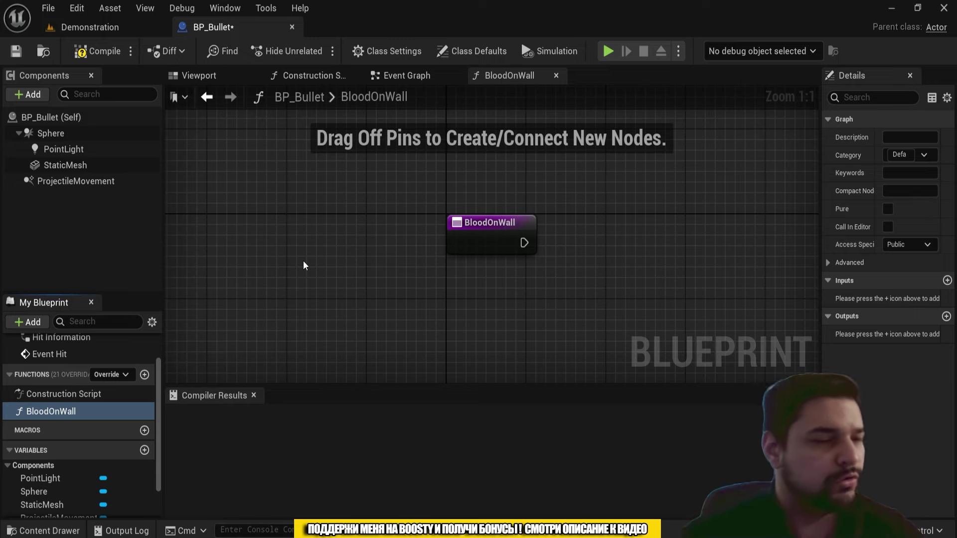
Step: Add a Vector input parameter, HitLocation, to the BloodOnWall function
right_drag(515, 242, 449, 267)
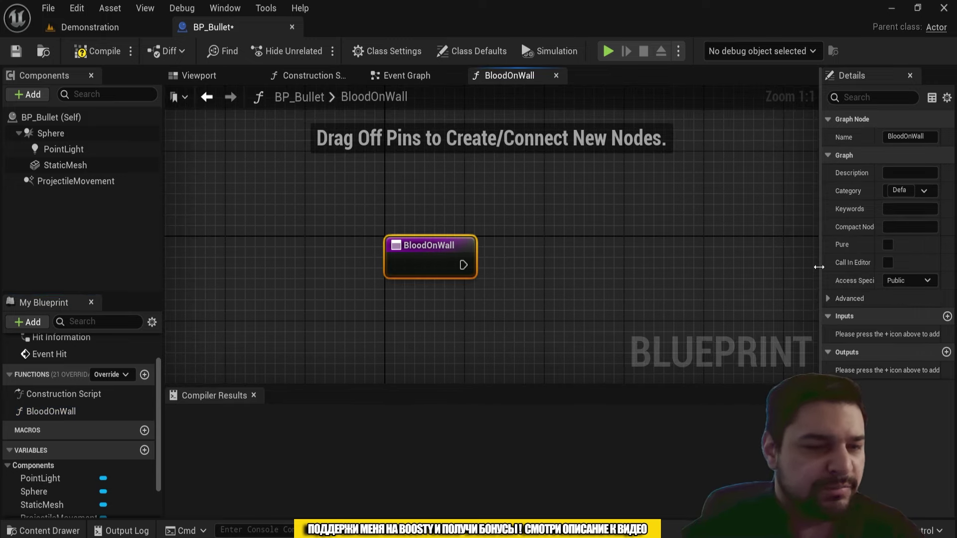
drag(819, 265, 387, 259)
click(947, 317)
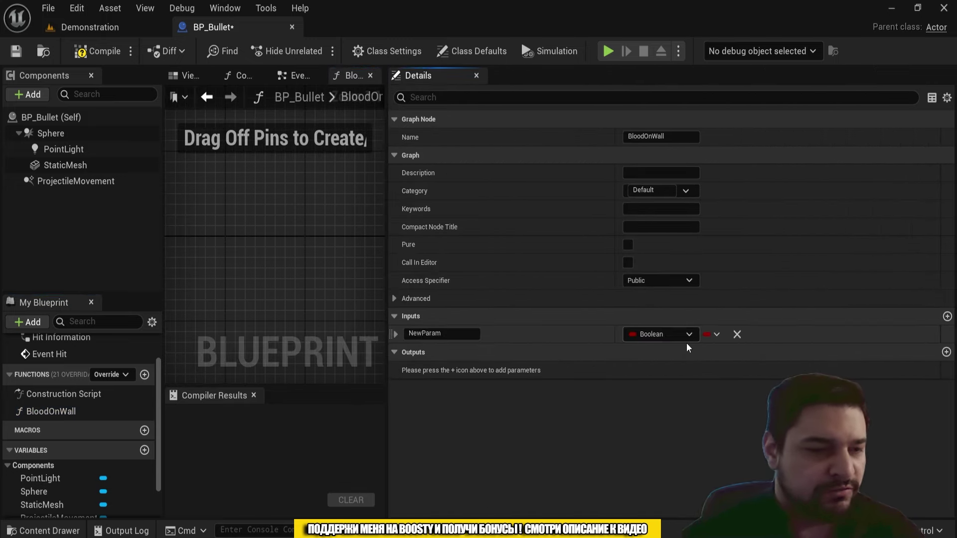
click(663, 334)
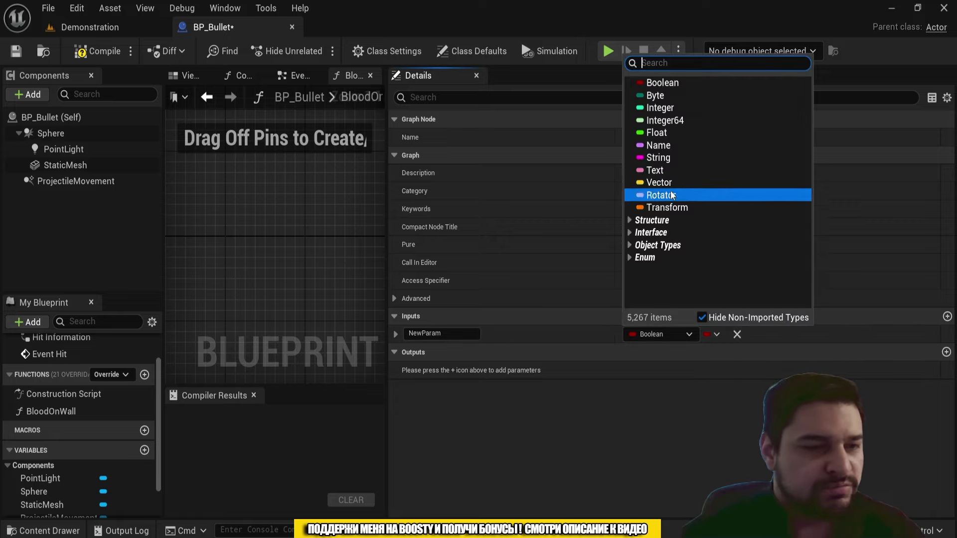
key(Escape)
click(465, 334)
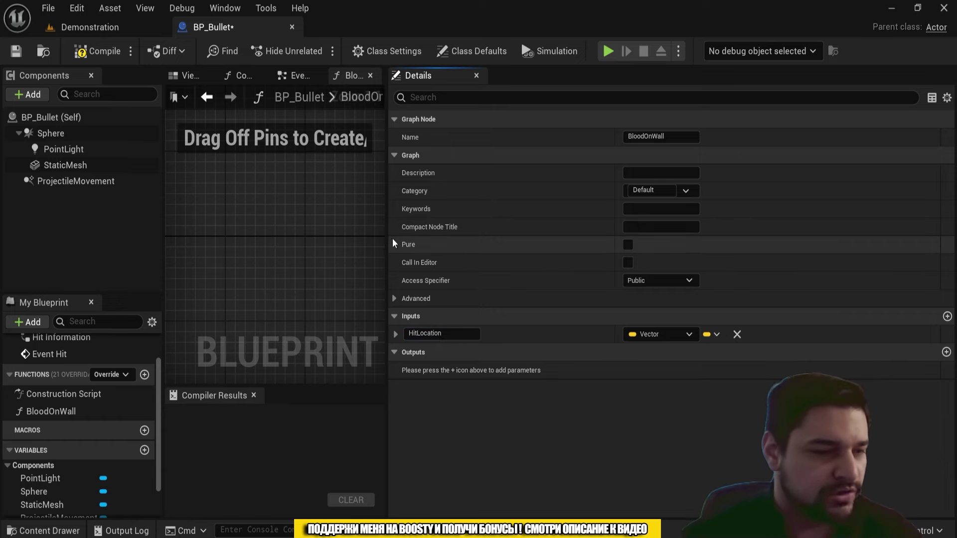
drag(388, 239, 613, 241)
Step: Place a Blood on Wall call fed by Hit Location and Sequence Then 0
click(420, 77)
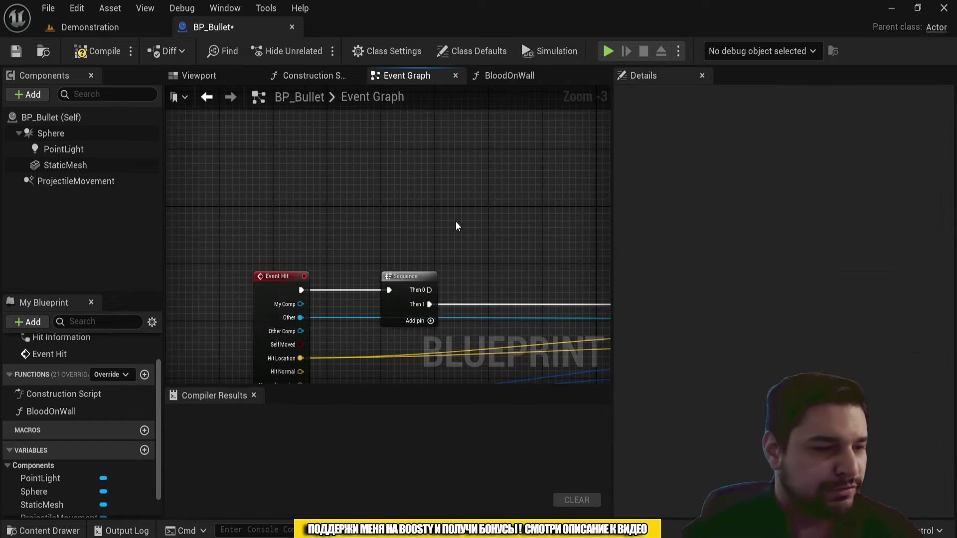
scroll(72, 459, down, 1)
drag(50, 385, 480, 170)
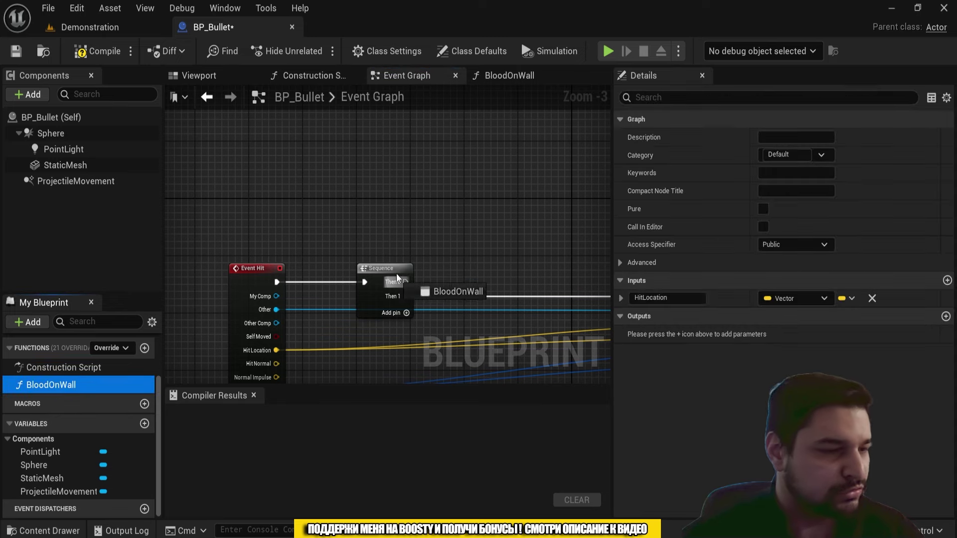
right_drag(432, 192, 394, 108)
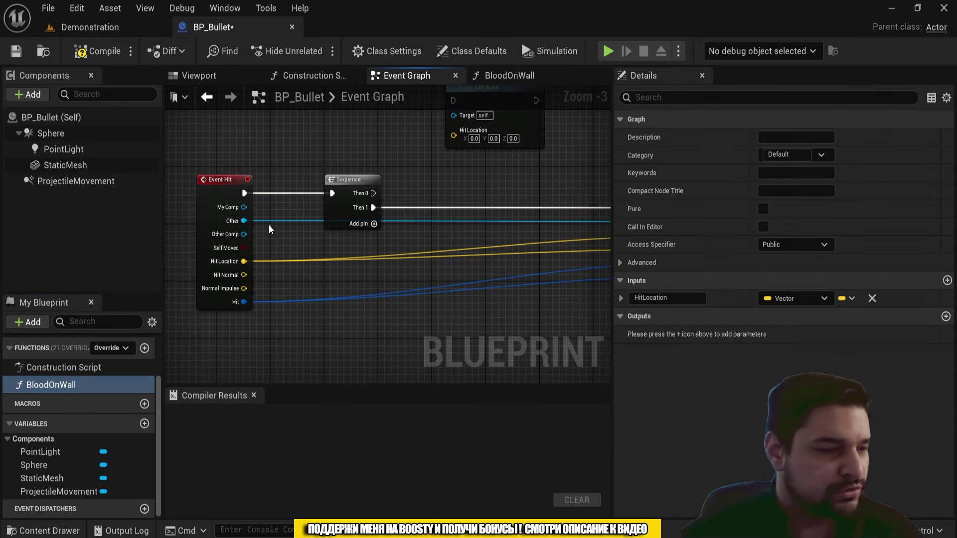
scroll(245, 272, up, 1)
drag(244, 271, 475, 289)
right_drag(353, 252, 353, 157)
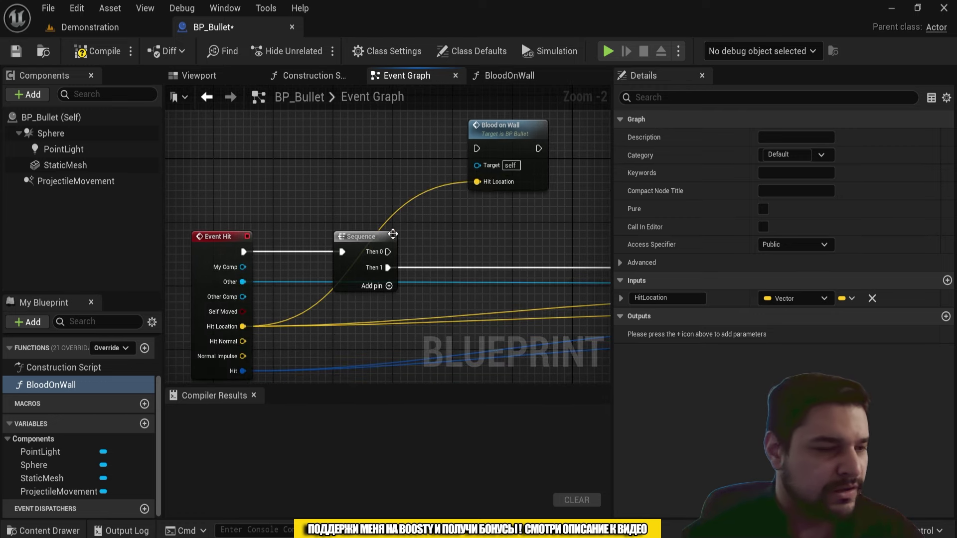
mouse_move(387, 252)
mouse_down()
mouse_move(490, 155)
mouse_move(479, 149)
mouse_up()
double_click(293, 317)
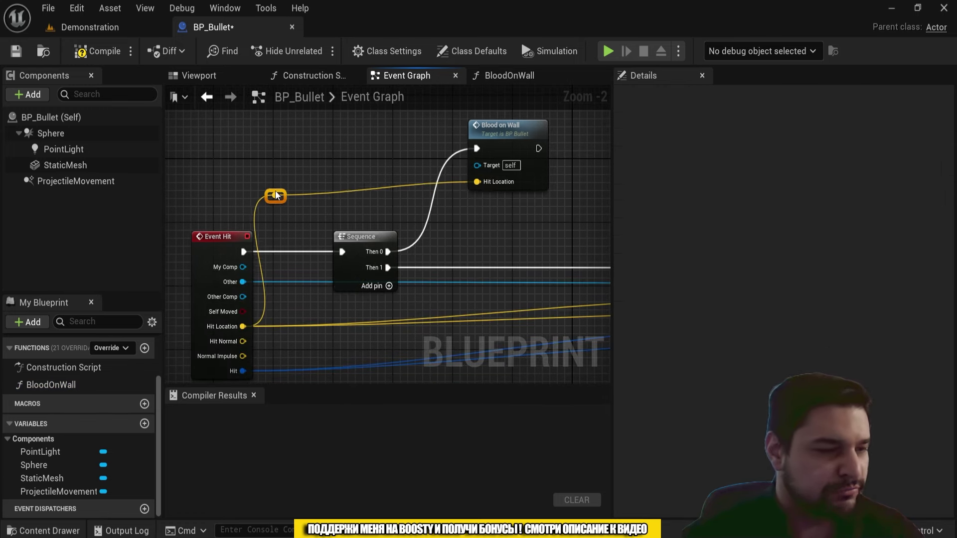
drag(276, 195, 279, 187)
scroll(319, 194, down, 2)
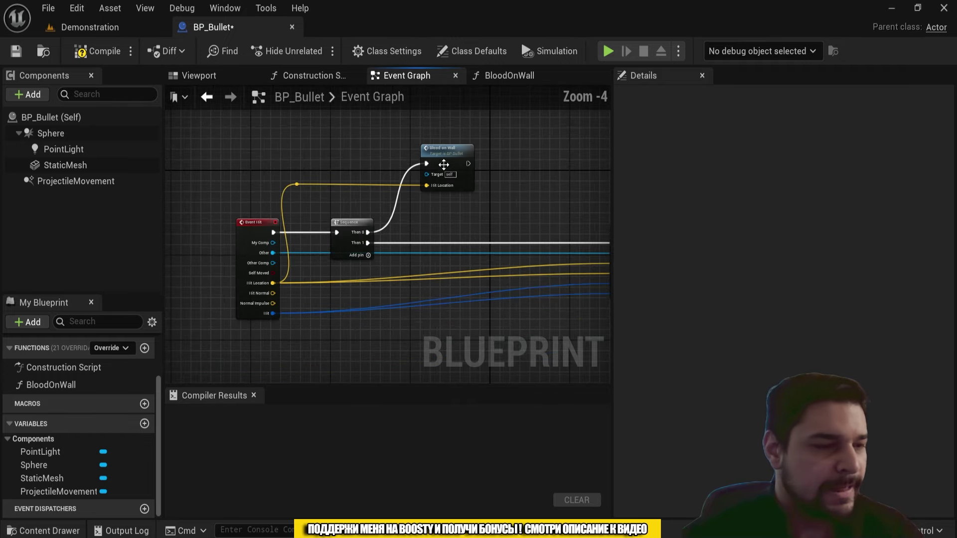
drag(438, 160, 597, 158)
Step: Add an Actor Has Tag node on the hit actor checking for the tag 'Enemy'
right_drag(598, 158, 558, 153)
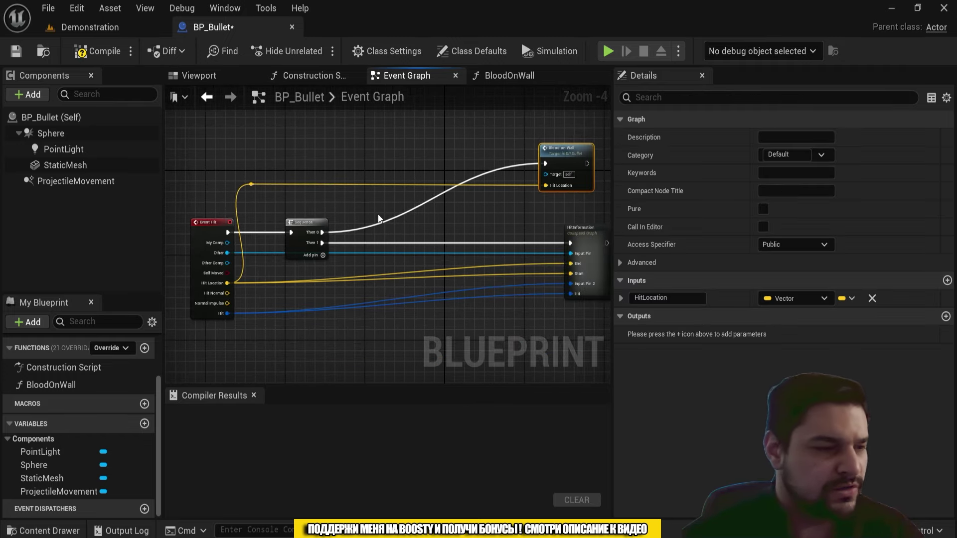
scroll(299, 235, up, 1)
scroll(231, 261, up, 1)
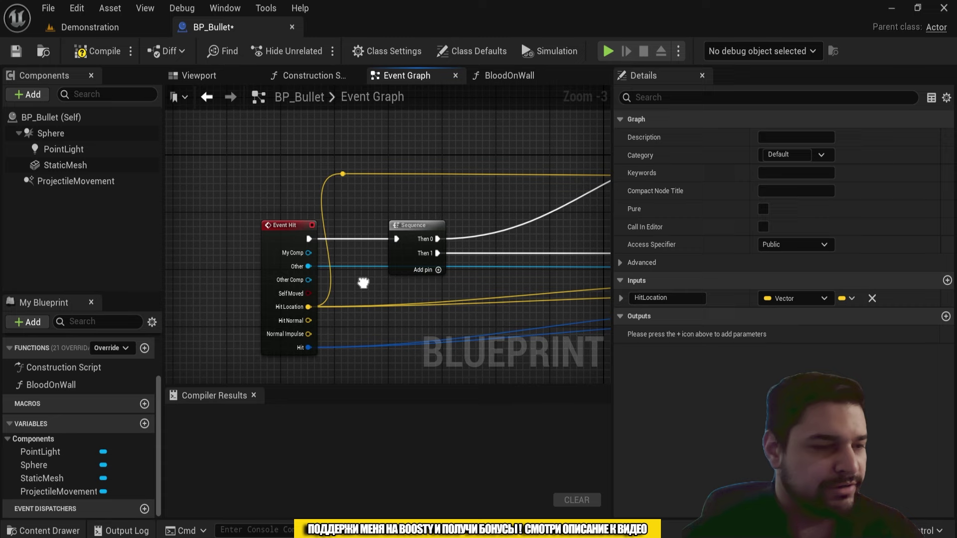
right_drag(231, 261, 293, 307)
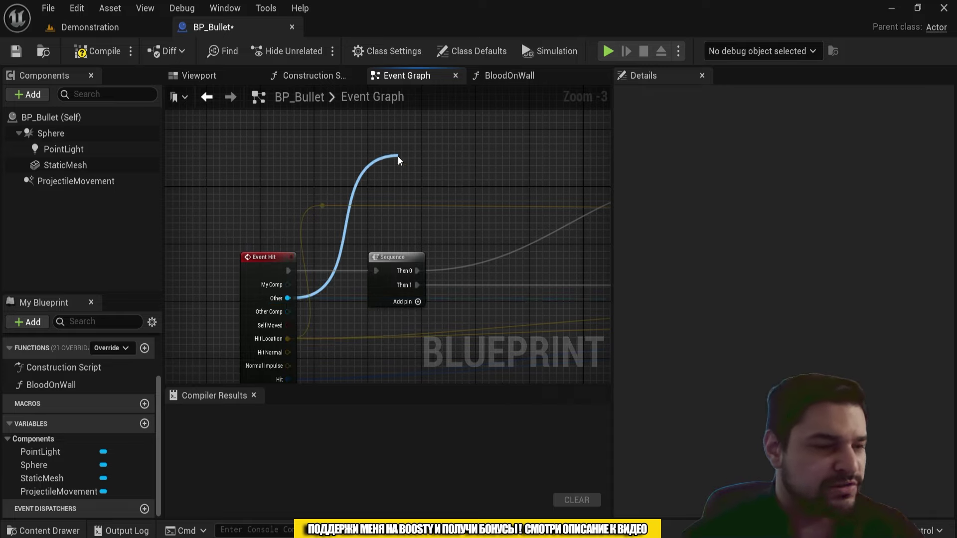
drag(288, 299, 400, 156)
text(has)
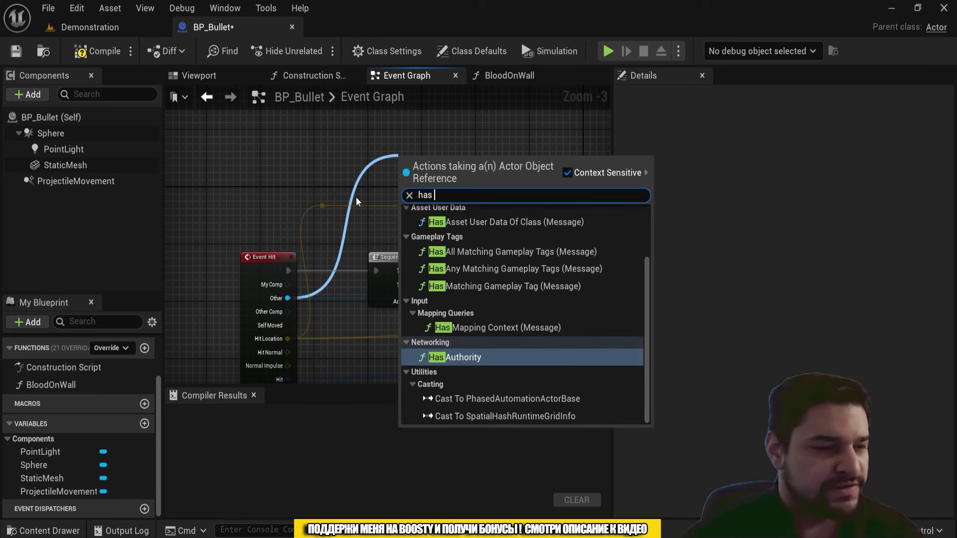
text(tag)
key(Return)
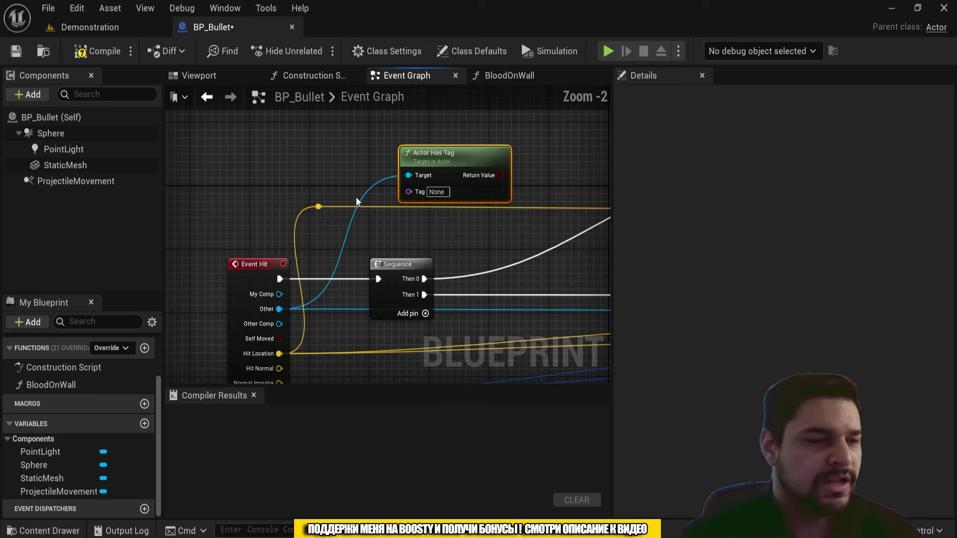
scroll(498, 202, up, 2)
click(418, 190)
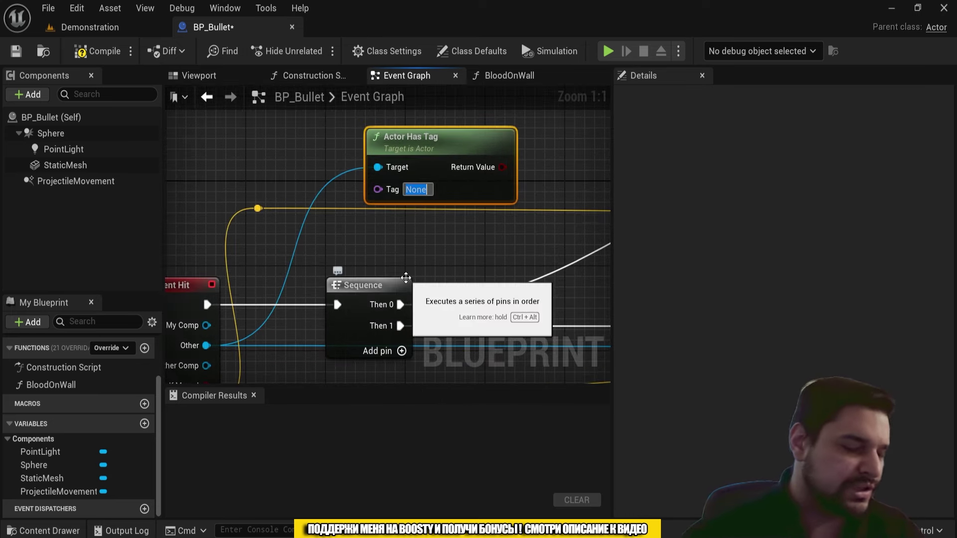
text(Enemy)
key(Return)
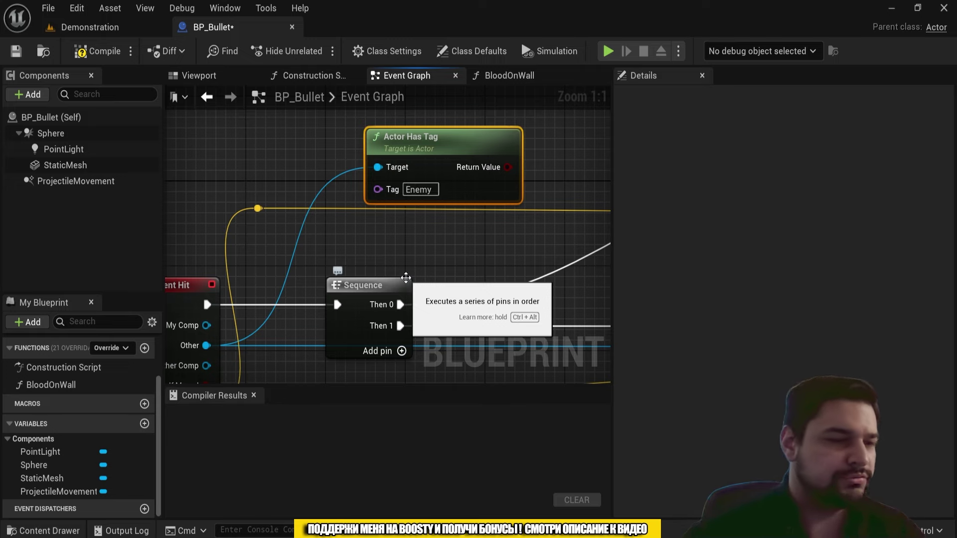
Step: Gate the Blood on Wall call with a Branch on the tag result, True firing the call
scroll(409, 225, down, 1)
scroll(399, 149, down, 1)
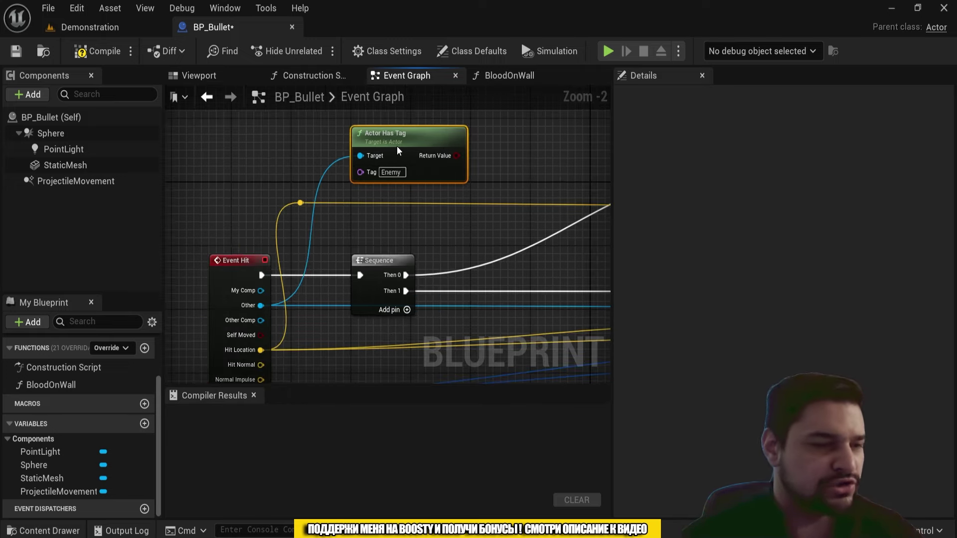
right_drag(399, 150, 398, 220)
scroll(419, 209, down, 1)
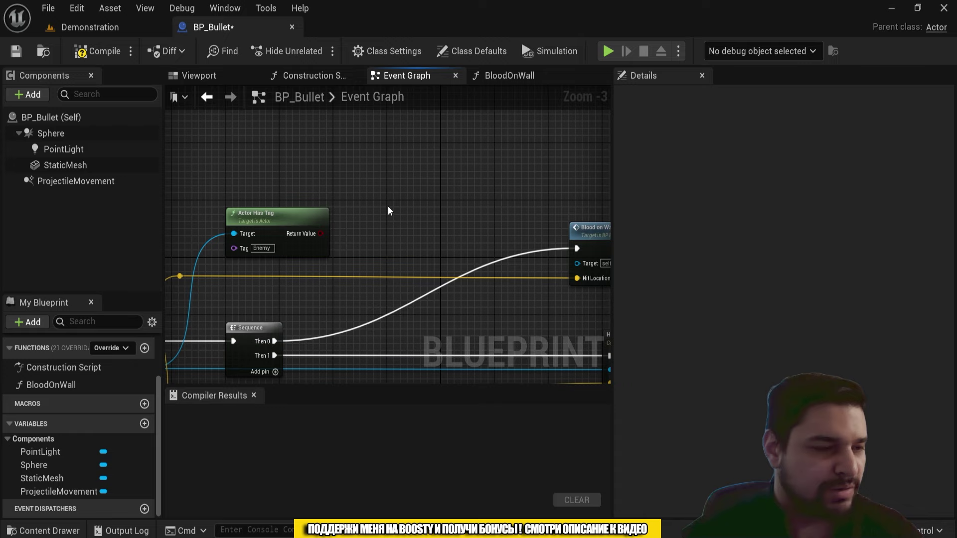
click(389, 211)
drag(321, 234, 402, 245)
drag(274, 342, 395, 226)
right_drag(459, 212, 404, 201)
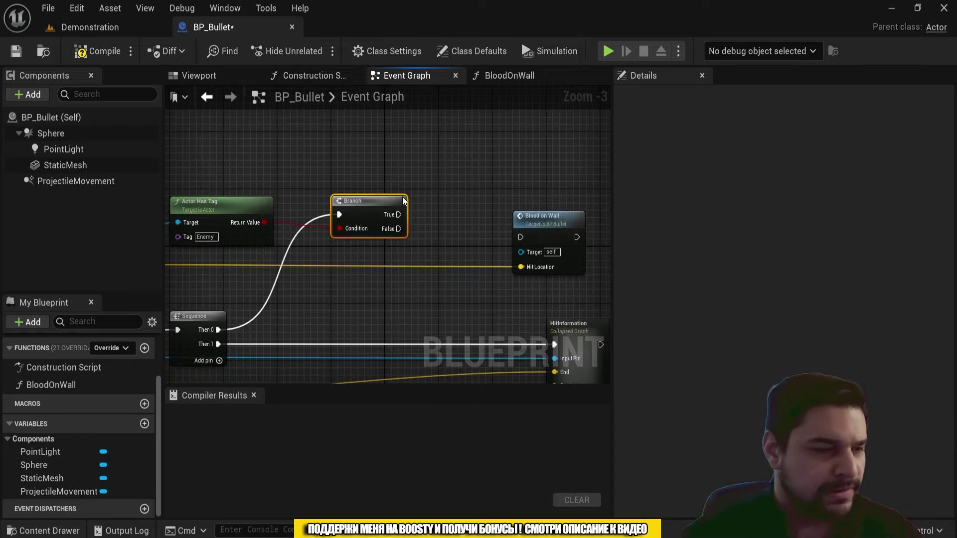
mouse_move(399, 215)
mouse_down()
mouse_move(520, 236)
mouse_move(551, 200)
mouse_up()
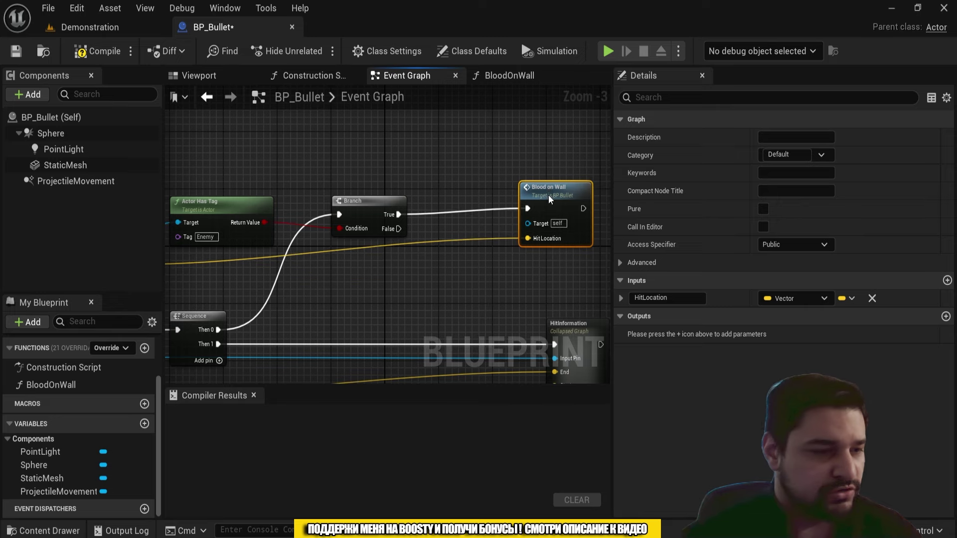
double_click(513, 237)
drag(502, 237, 498, 259)
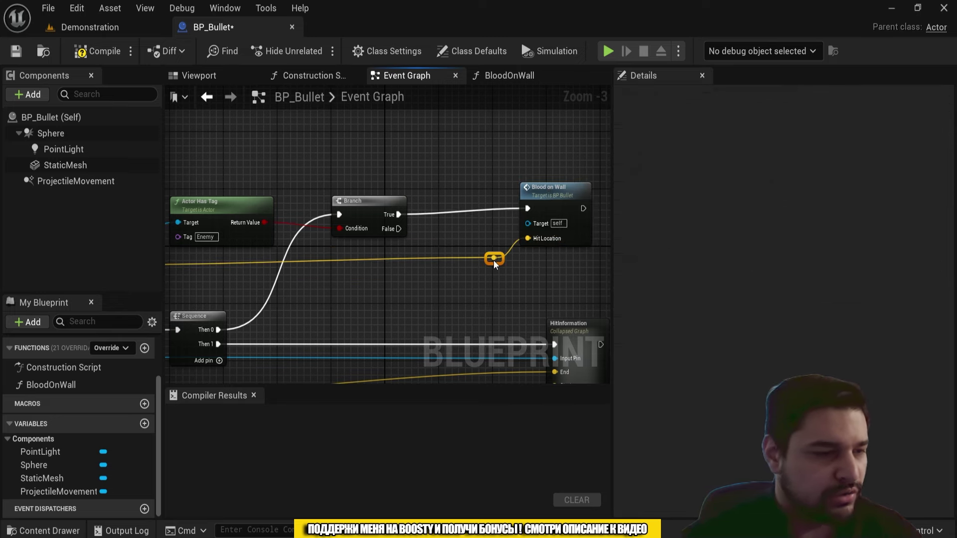
Step: Straighten the wiring between Branch and Blood on Wall to tidy the hit logic
right_drag(369, 305, 445, 294)
click(286, 206)
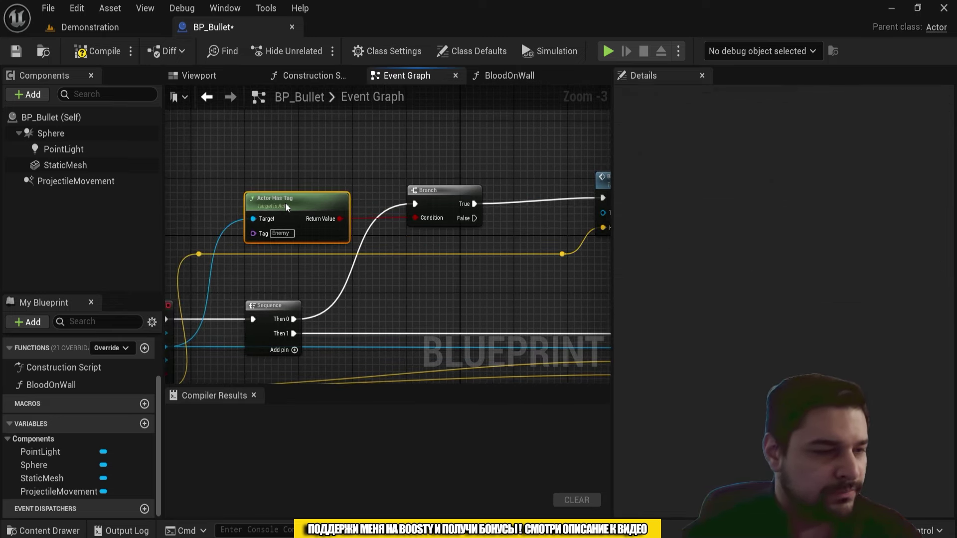
right_drag(287, 206, 519, 158)
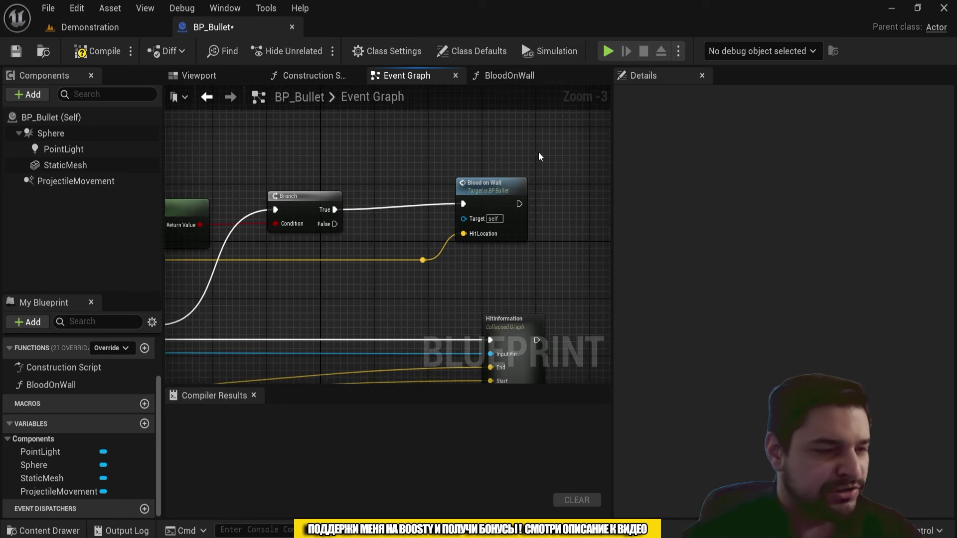
mouse_move(542, 150)
mouse_down()
mouse_move(322, 245)
mouse_move(310, 240)
mouse_up()
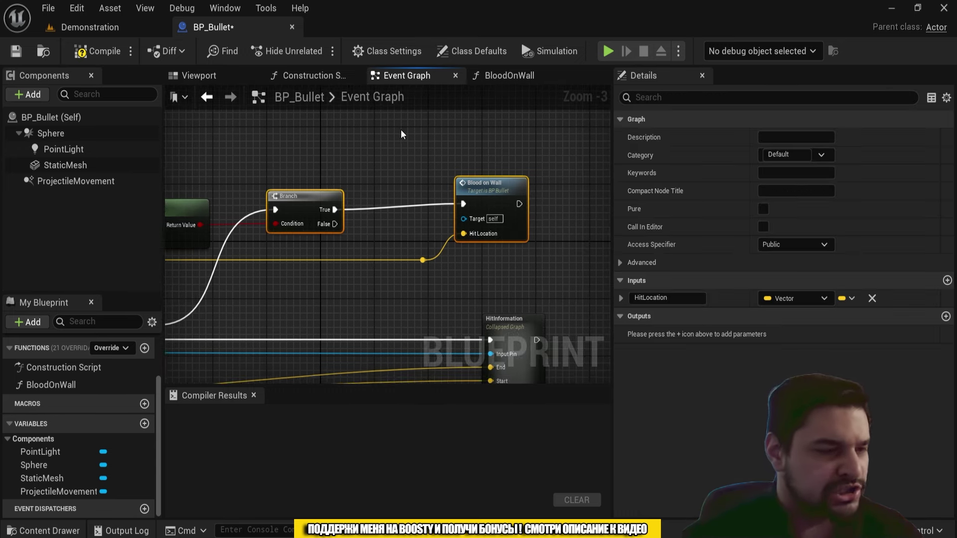
key(q)
click(410, 148)
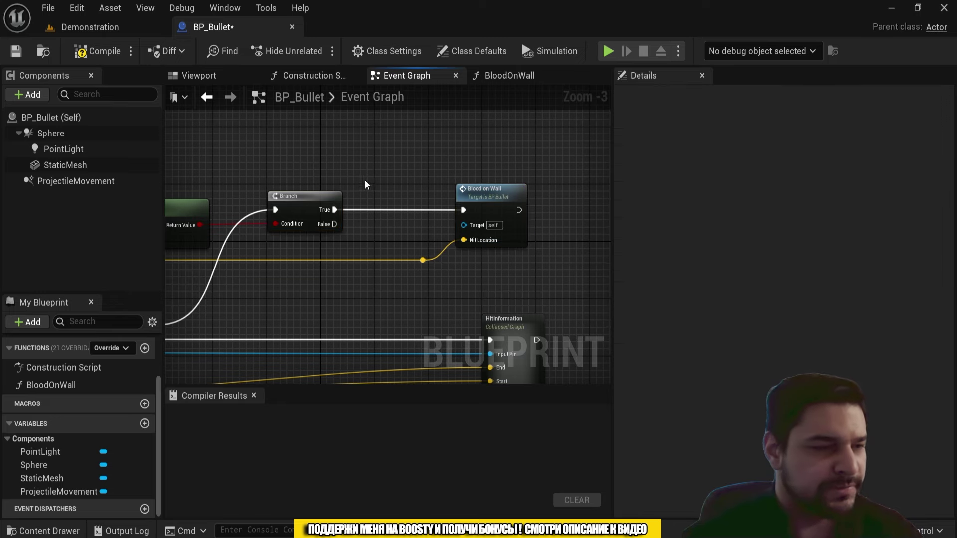
right_drag(368, 182, 415, 197)
click(510, 75)
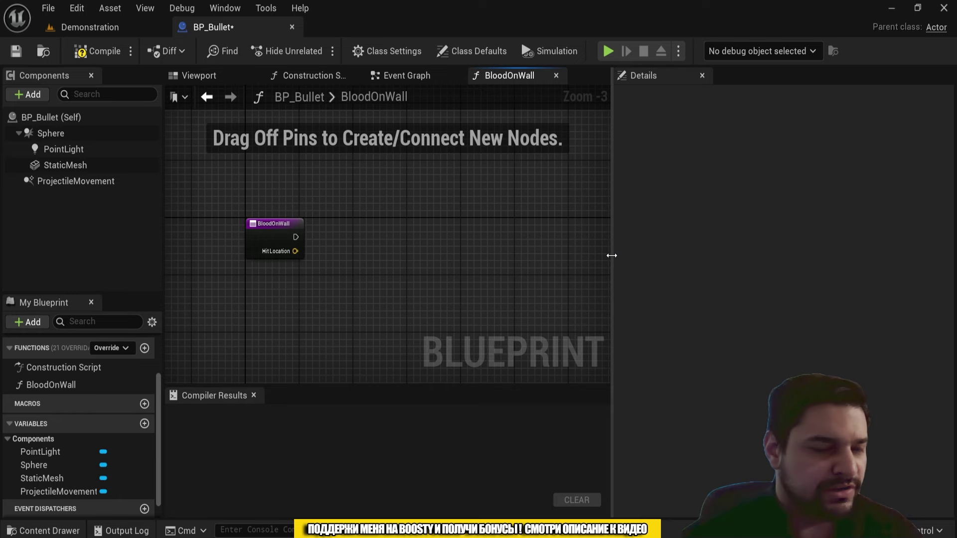
Step: Add a Line Trace By Channel node to the BloodOnWall graph and place it to the right
drag(614, 254, 756, 253)
right_drag(392, 238, 393, 254)
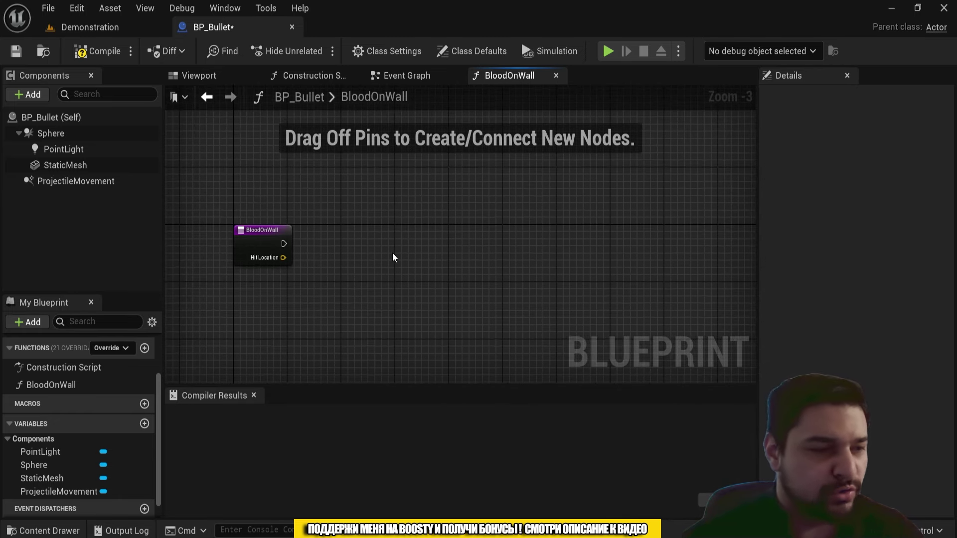
right_click(510, 214)
text(L)
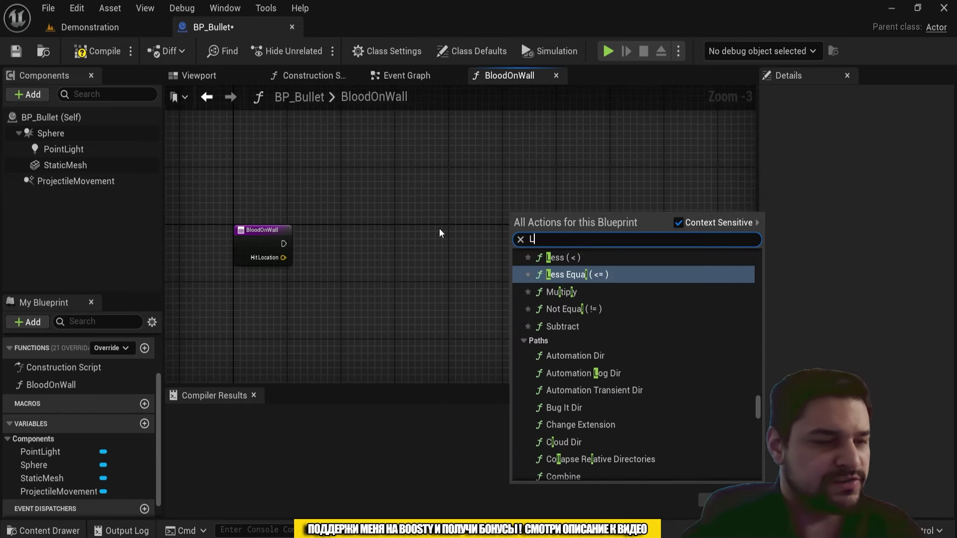
text(ine trace by)
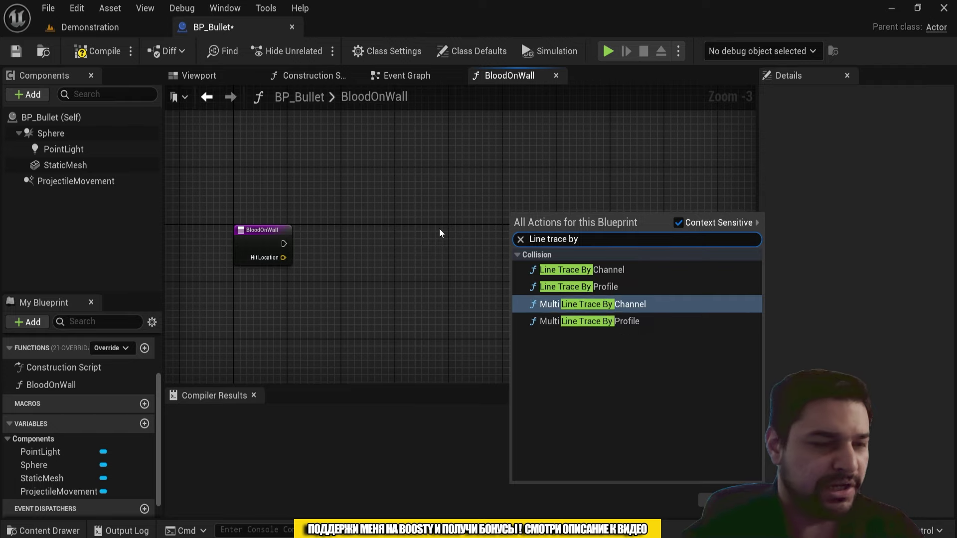
click(599, 269)
drag(600, 269, 682, 218)
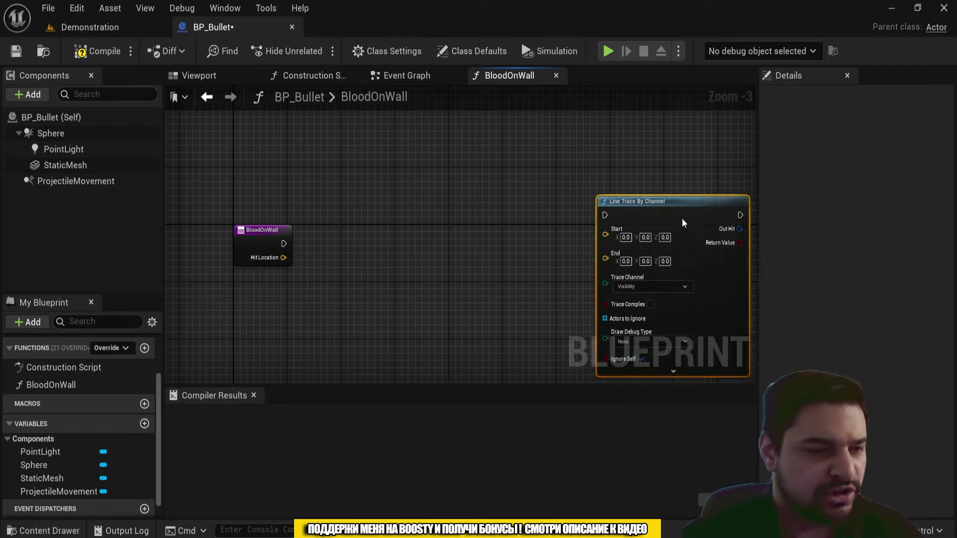
scroll(539, 213, down, 2)
scroll(548, 209, up, 2)
mouse_move(616, 172)
mouse_down()
mouse_move(655, 200)
mouse_move(675, 196)
mouse_up()
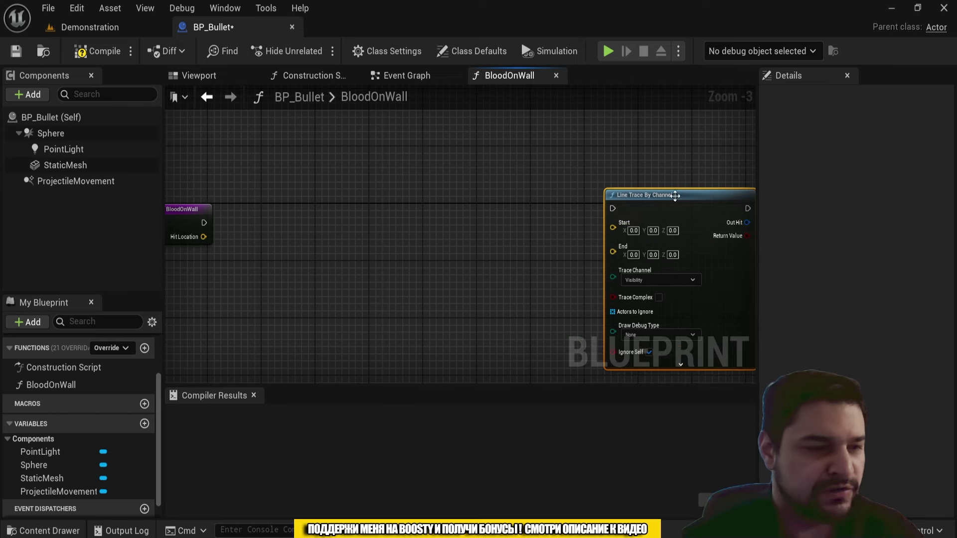
Step: Reposition the BloodOnWall entry node to leave room before the trace node
right_click(398, 220)
click(226, 212)
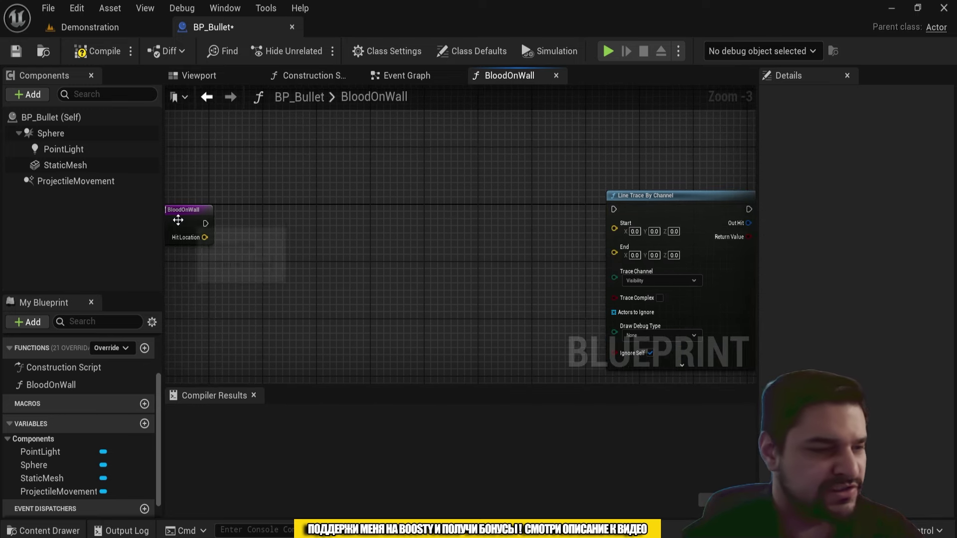
drag(187, 226, 203, 207)
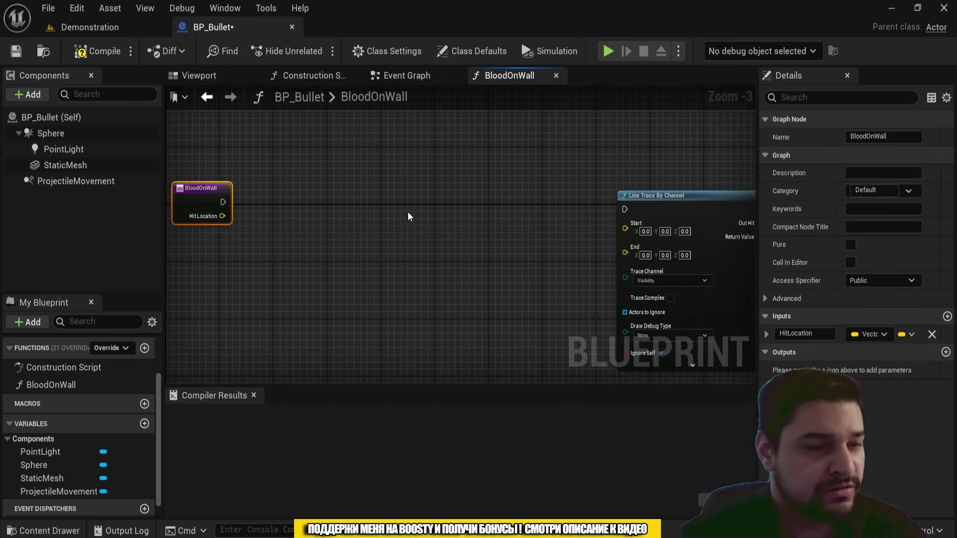
click(326, 202)
right_drag(326, 202, 369, 198)
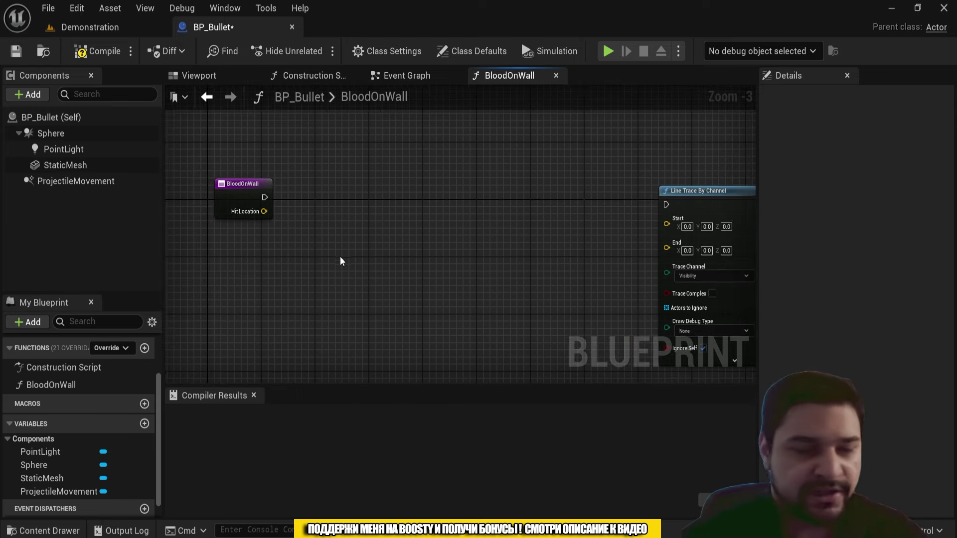
Step: Add a Find Look at Rotation node to the BloodOnWall graph
right_click(358, 269)
text(Find)
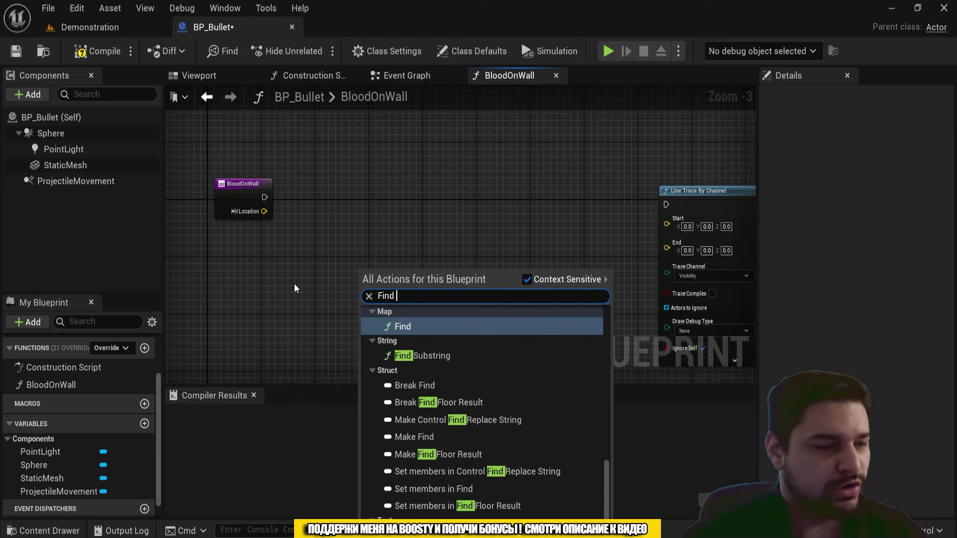
text( look)
key(Return)
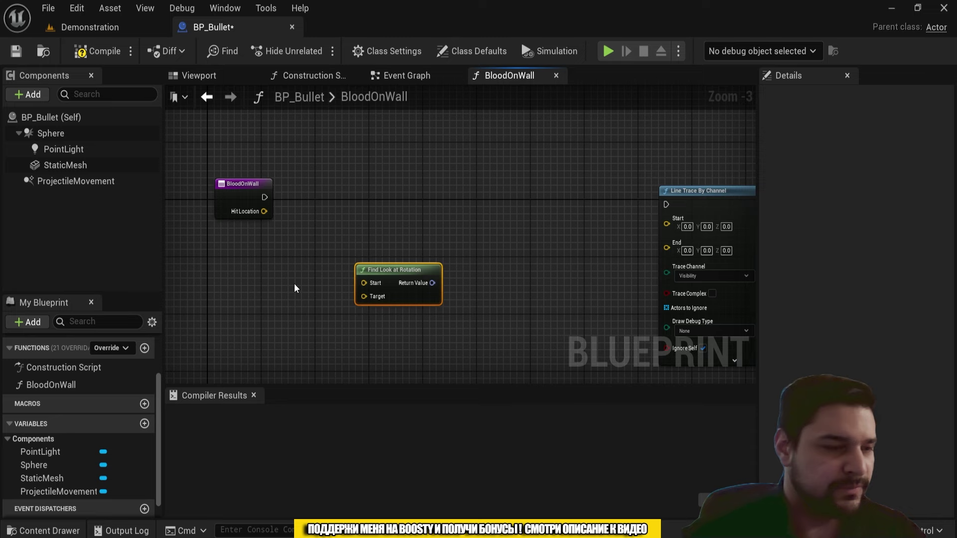
scroll(366, 289, up, 1)
drag(402, 272, 459, 280)
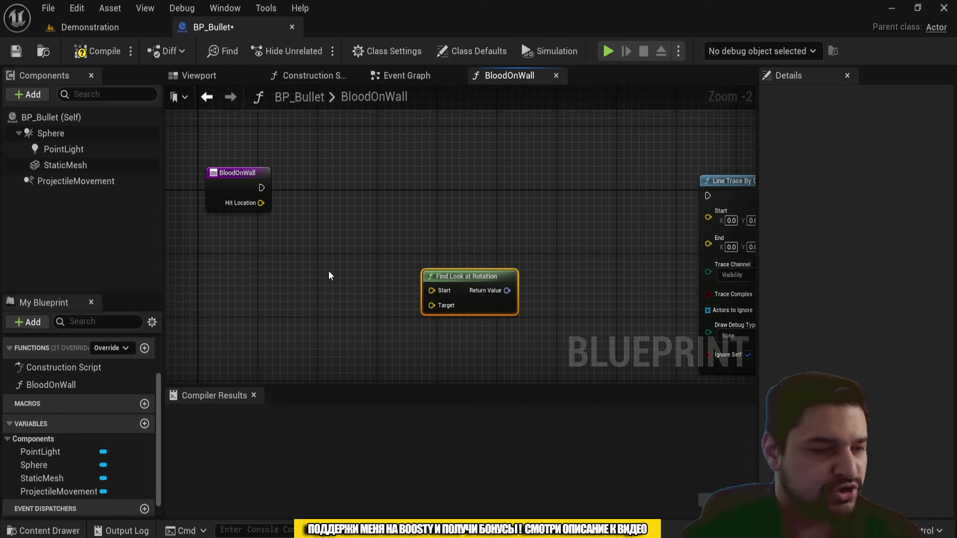
right_drag(328, 276, 340, 242)
click(349, 238)
Step: Add Get Actor Location and wire its Return Value into the rotation's Start
right_click(354, 236)
text(get)
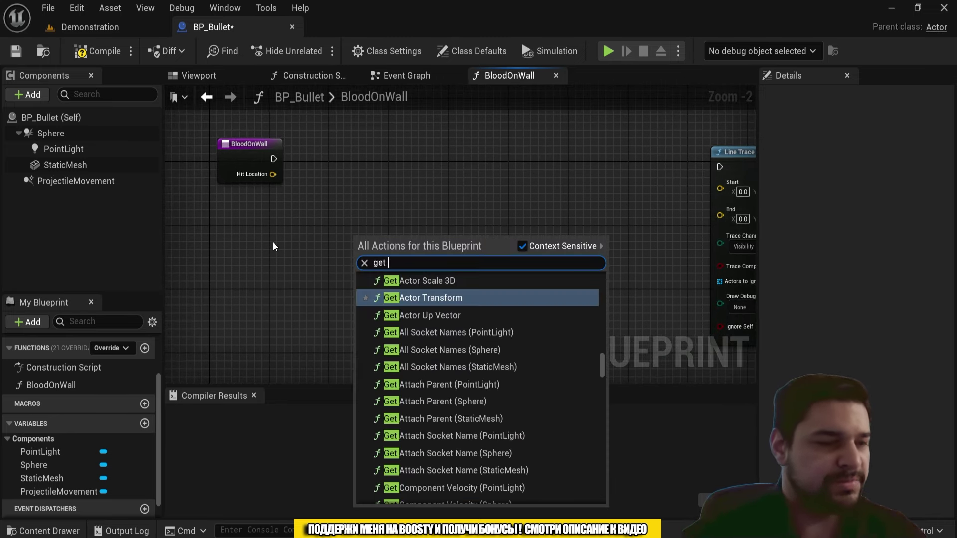
text(actor loca)
key(Return)
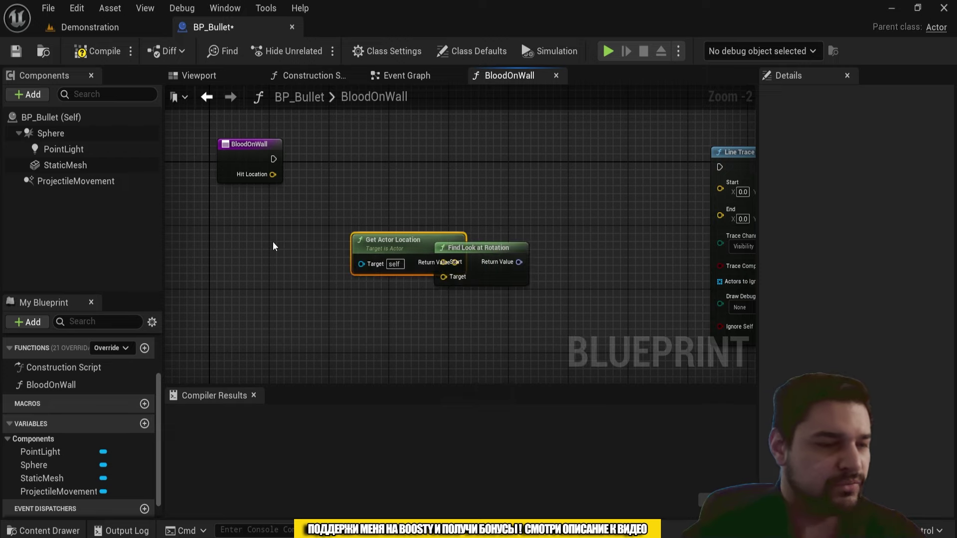
drag(368, 242, 316, 219)
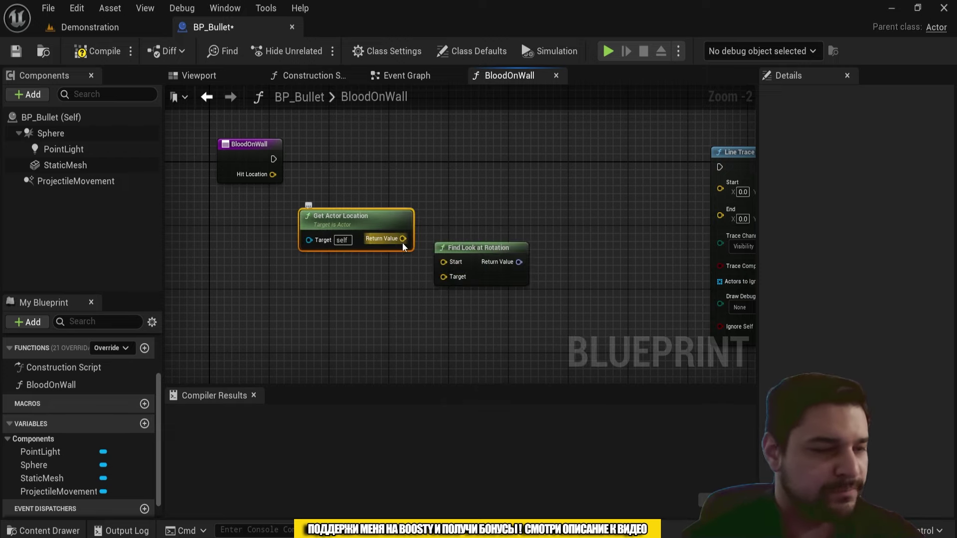
drag(402, 243, 447, 262)
Step: Connect HitLocation to the rotation's Target through a reroute point
drag(237, 164, 175, 169)
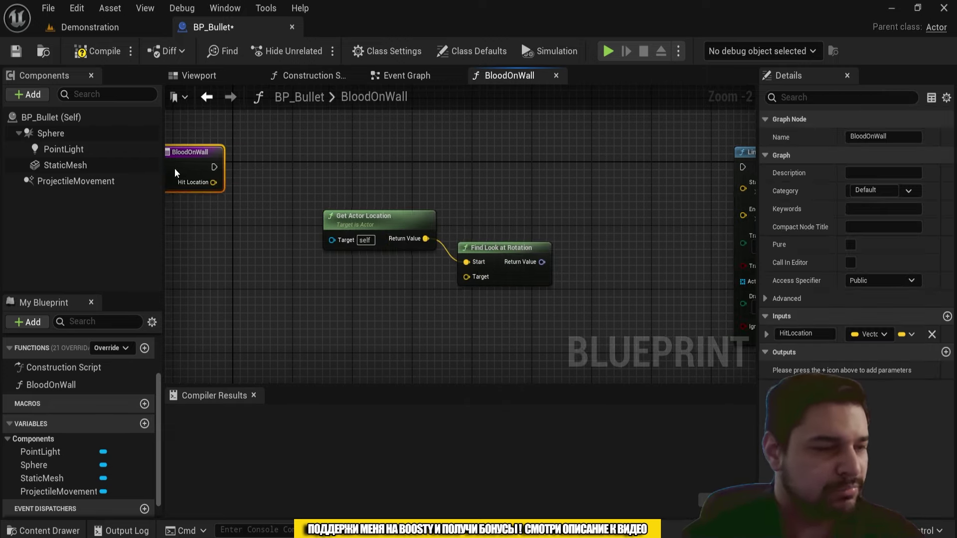
click(260, 202)
drag(230, 182, 484, 276)
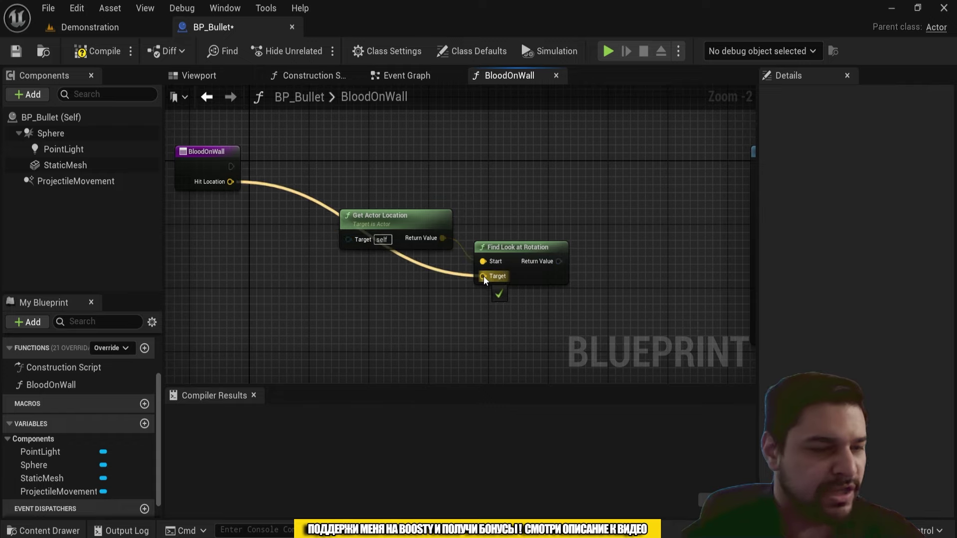
double_click(275, 185)
drag(269, 182, 286, 279)
drag(505, 246, 497, 245)
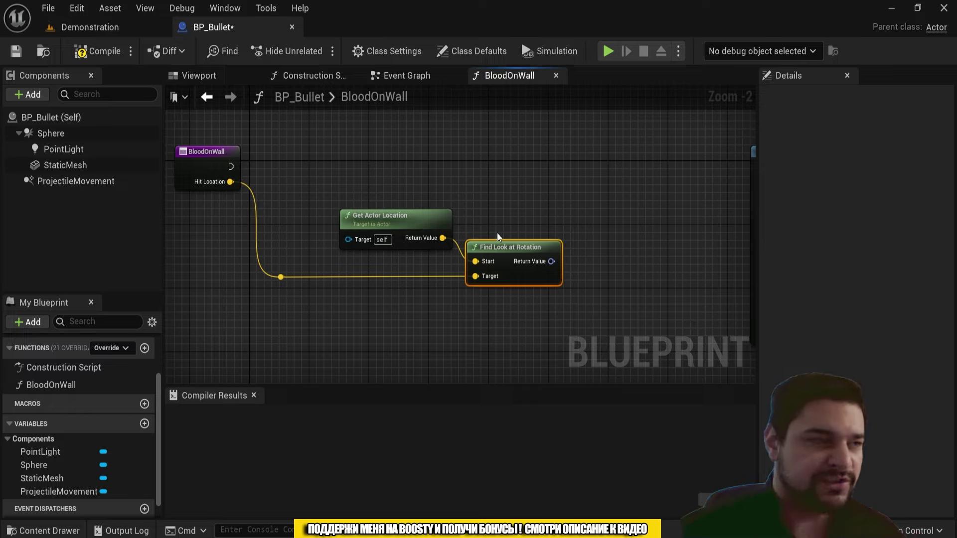
click(322, 159)
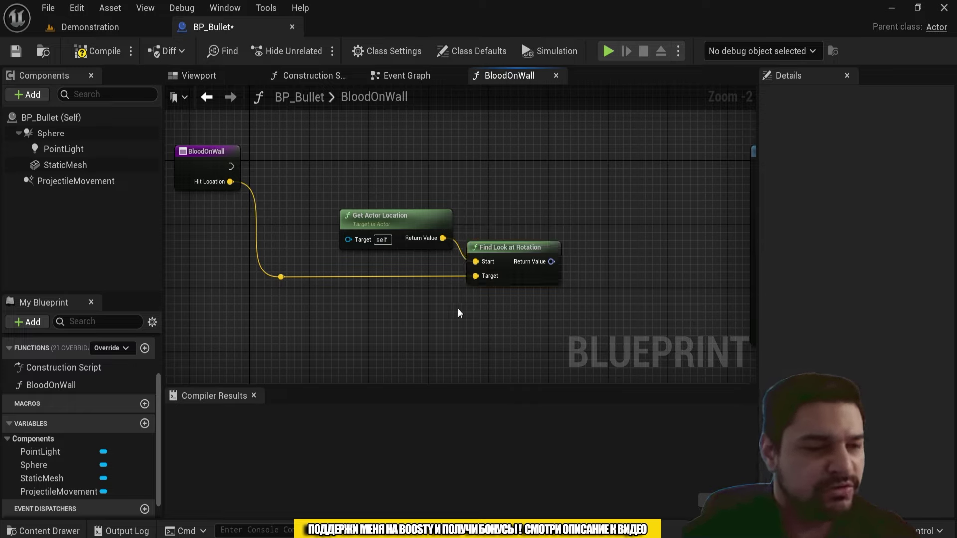
Step: Move the Get Actor Location and Find Look at Rotation nodes left toward the entry node
drag(459, 310, 490, 307)
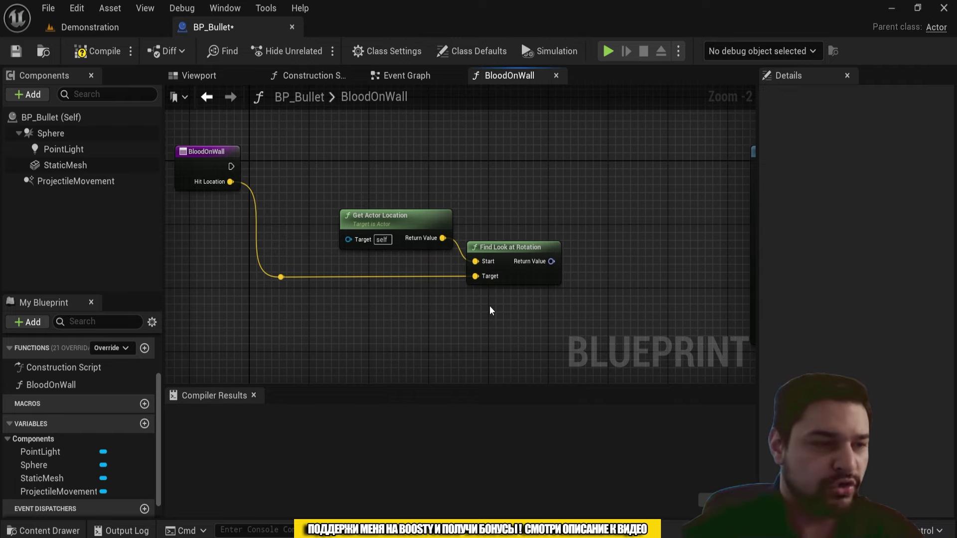
drag(490, 307, 344, 209)
drag(516, 248, 438, 246)
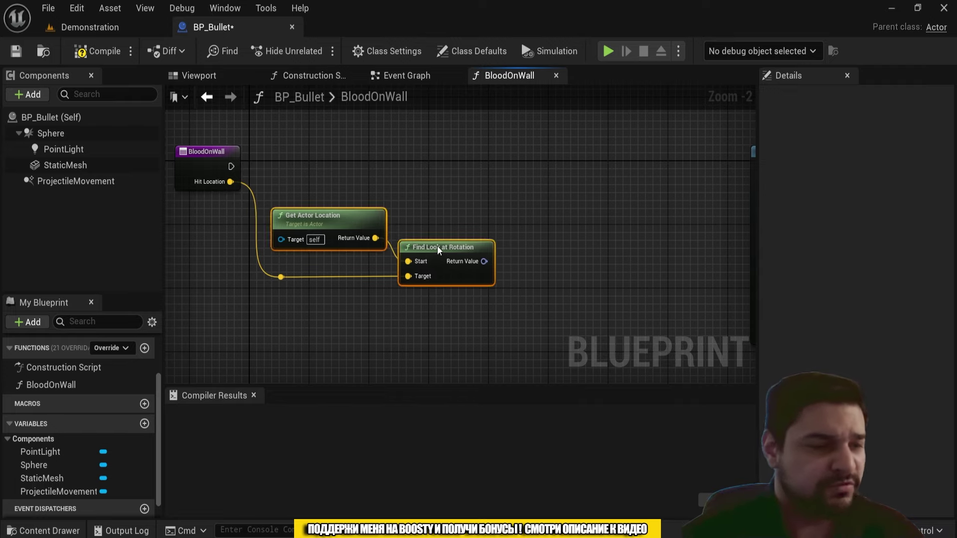
click(522, 185)
right_drag(522, 186, 480, 196)
Step: Convert the look-at rotation's Return Value into a Get Forward Vector node
scroll(480, 196, up, 2)
drag(442, 275, 510, 277)
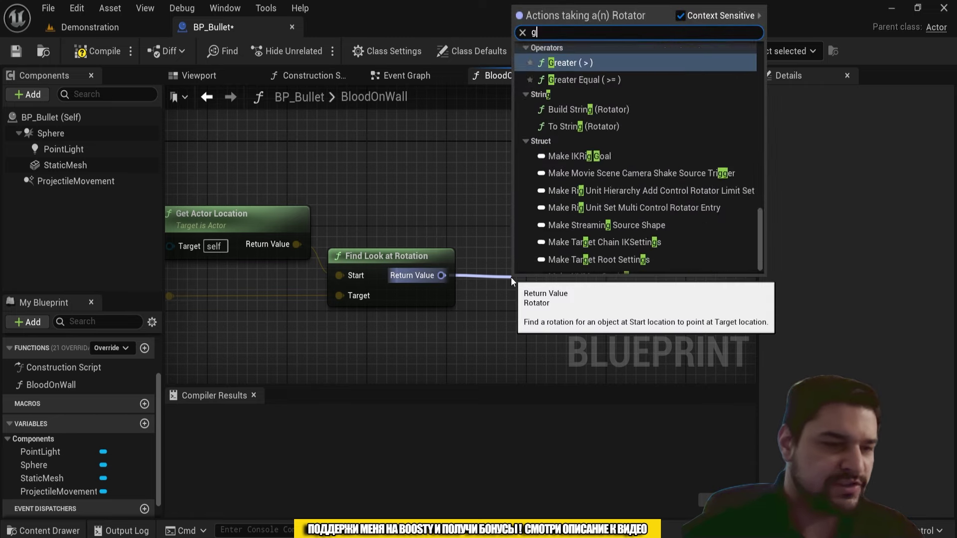
text(get forward)
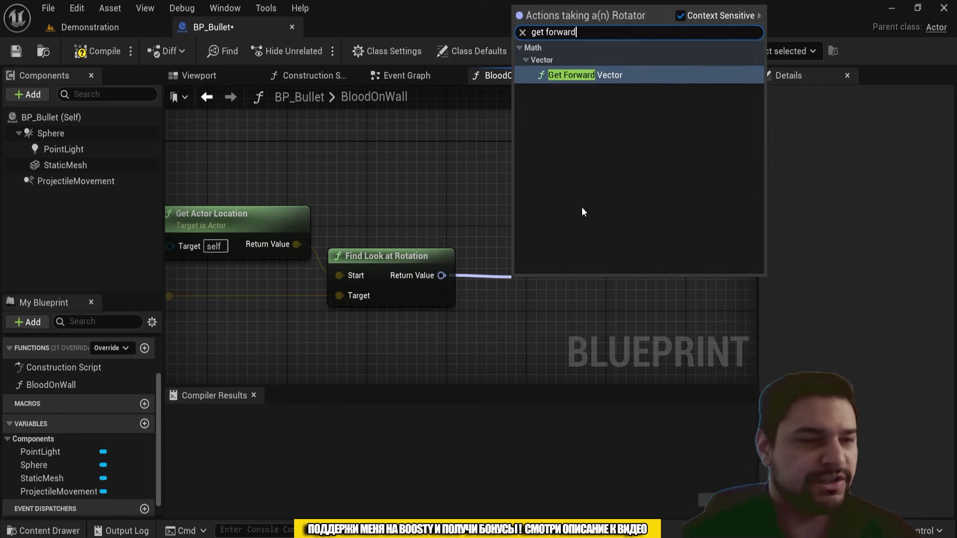
key(Return)
scroll(513, 264, down, 1)
Step: Multiply the forward vector by a single-precision float of 300.0
drag(500, 276, 508, 308)
text(*)
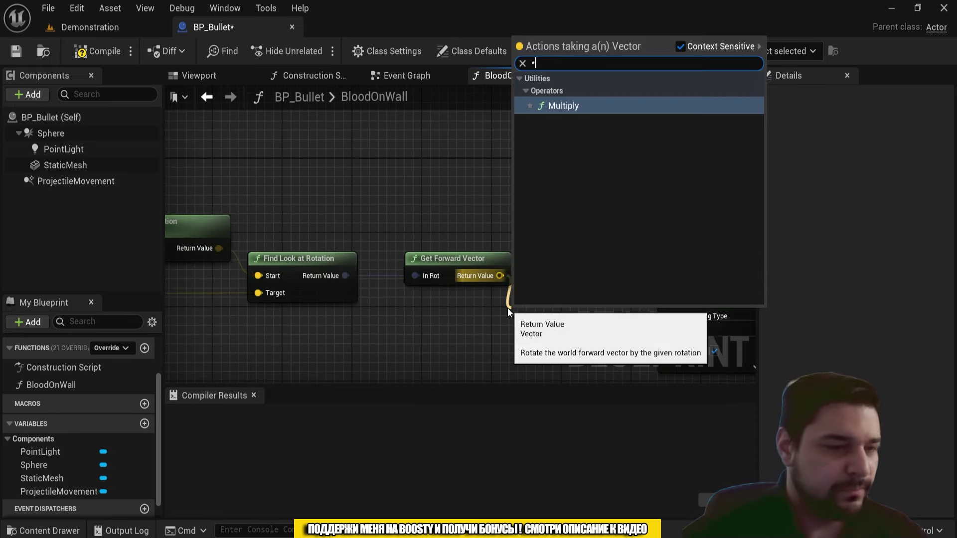
key(Return)
right_click(520, 339)
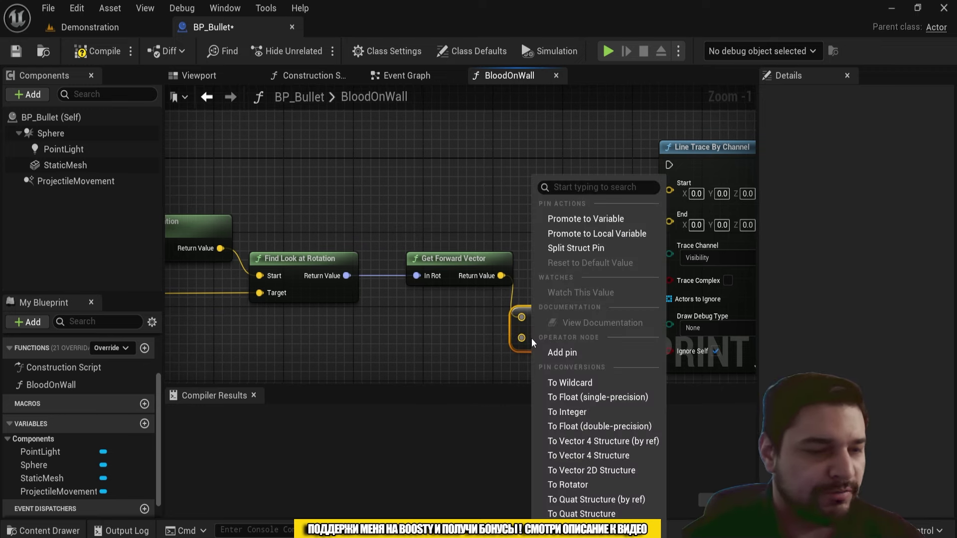
click(573, 394)
right_drag(541, 362, 523, 353)
scroll(522, 353, up, 1)
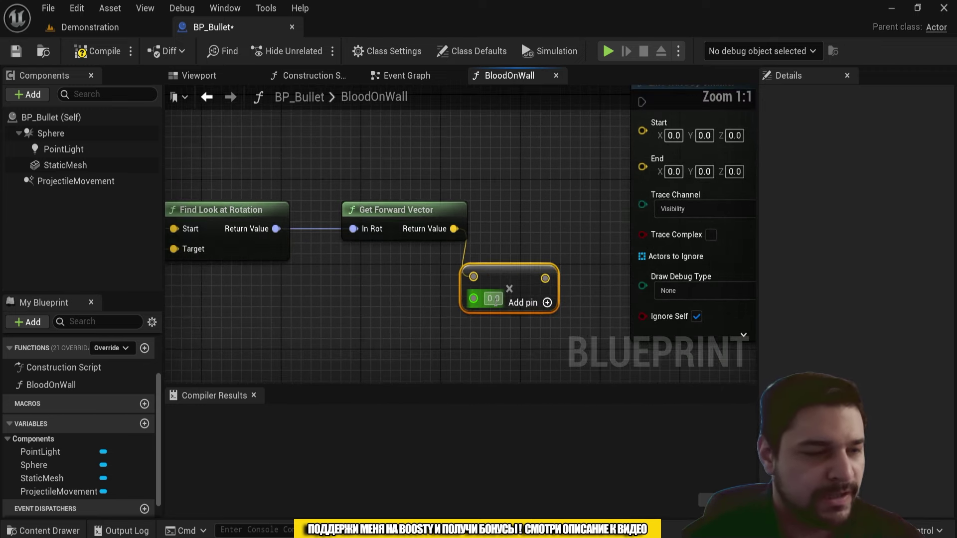
text(300)
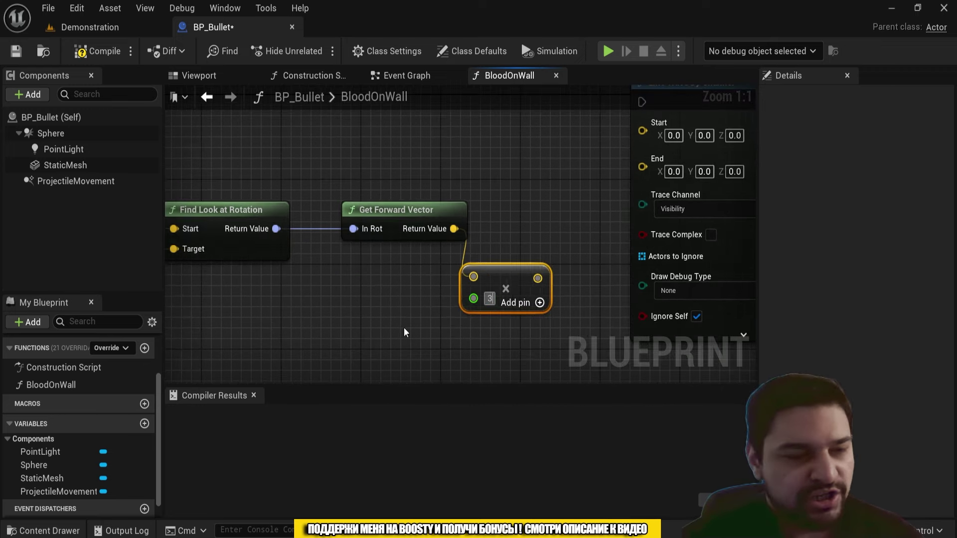
key(Return)
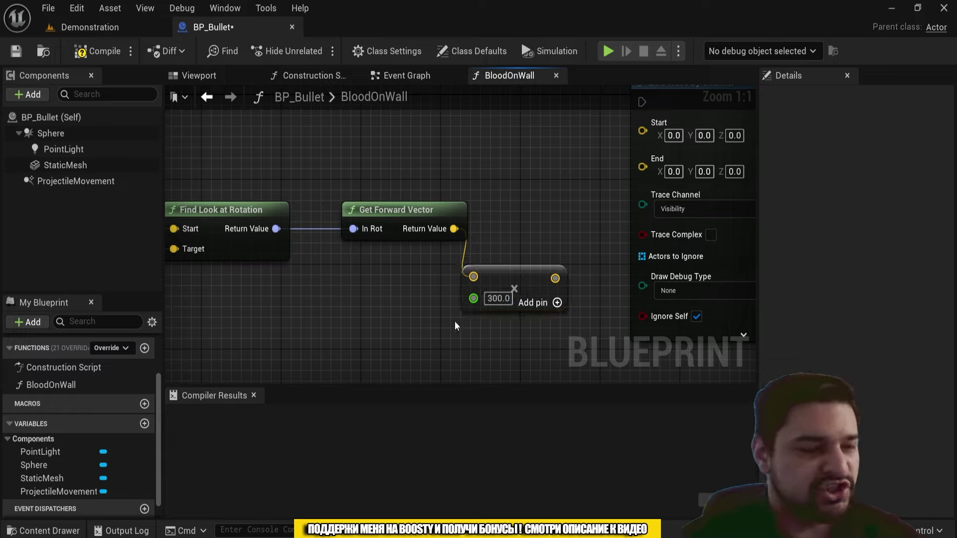
drag(466, 312, 487, 308)
click(431, 307)
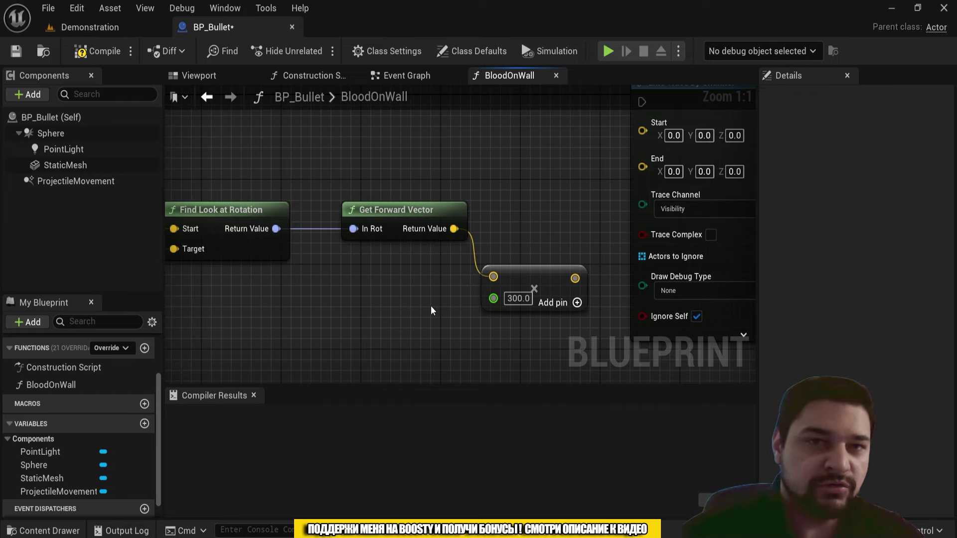
Step: Move the Line Trace By Channel node right and wire Hit Location into its Start
scroll(433, 305, down, 3)
scroll(403, 305, up, 3)
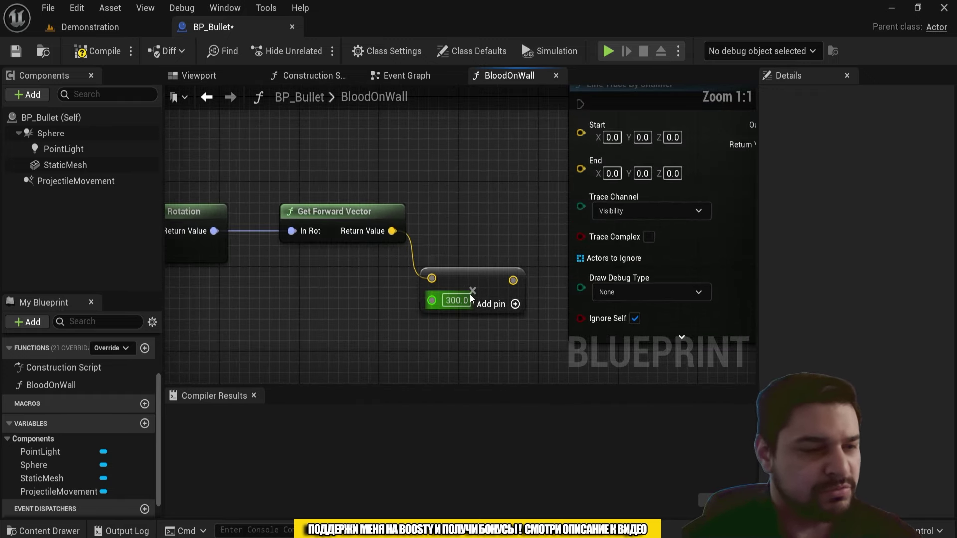
scroll(470, 294, down, 2)
right_drag(470, 294, 428, 234)
scroll(495, 203, down, 1)
drag(604, 132, 743, 132)
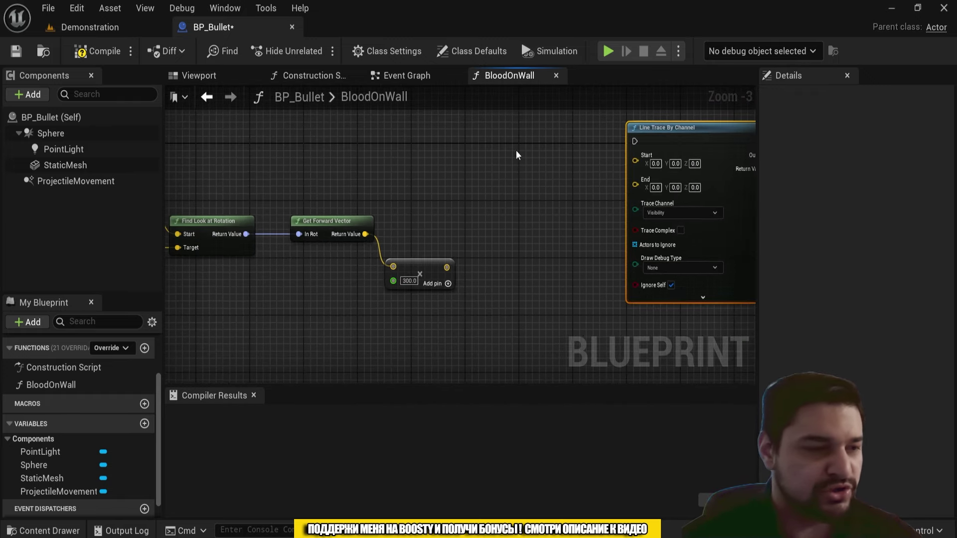
right_drag(370, 158, 520, 180)
scroll(336, 238, down, 2)
scroll(336, 239, up, 1)
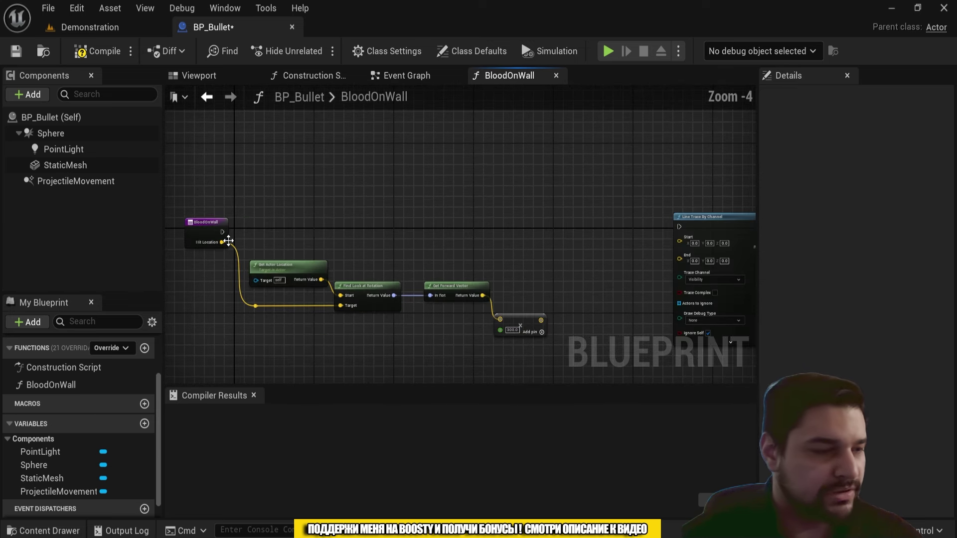
drag(221, 242, 679, 242)
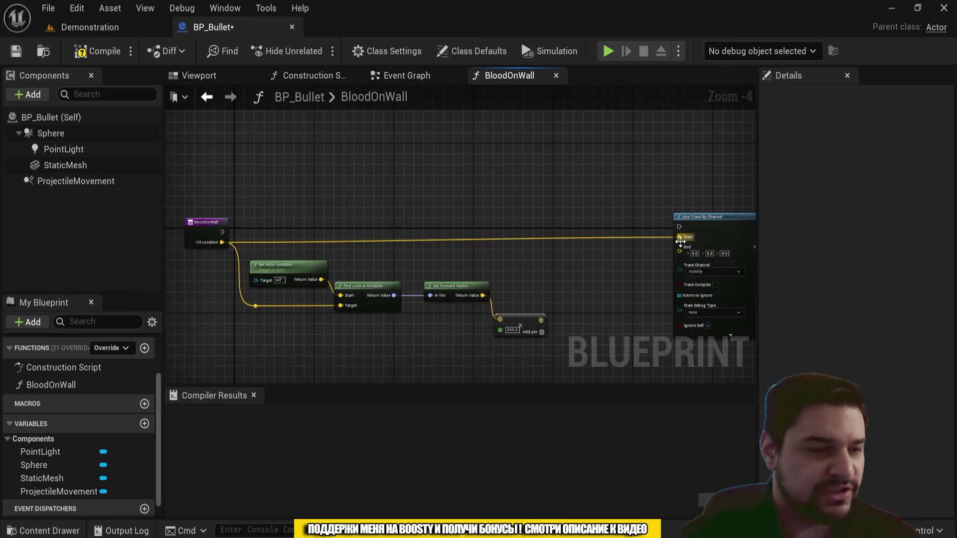
Step: Add the multiply result to Hit Location with a vector Add node
scroll(600, 292, up, 1)
drag(519, 330, 605, 252)
text(+)
key(Return)
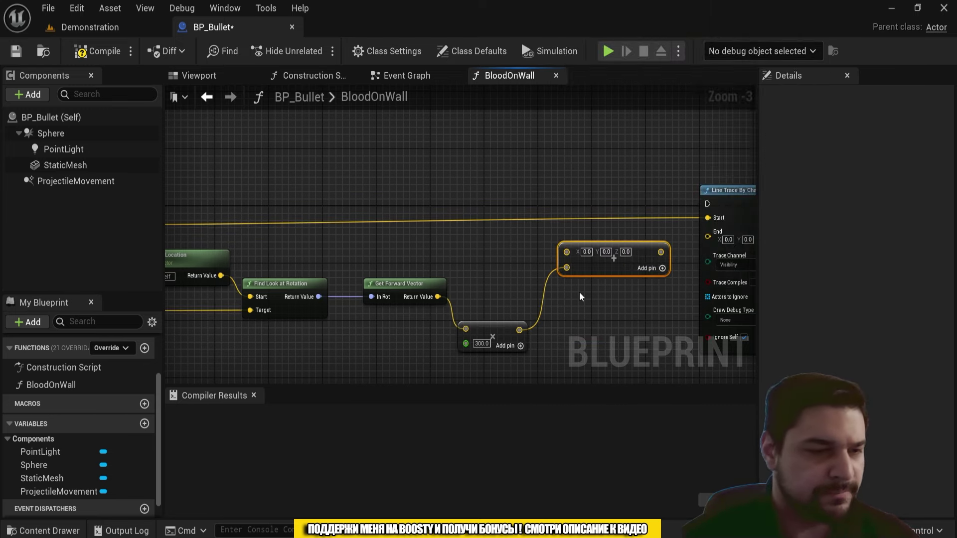
right_drag(242, 217, 384, 197)
drag(230, 205, 708, 232)
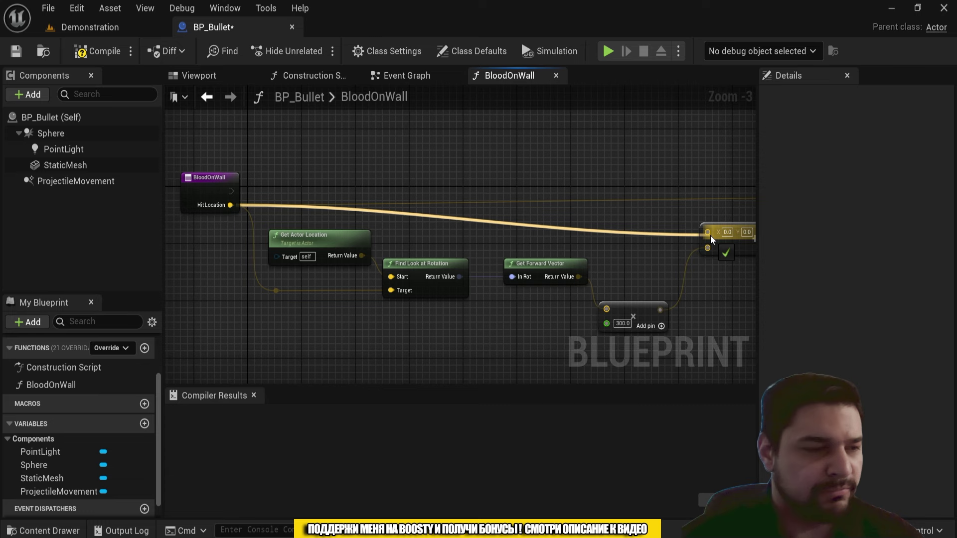
Step: Connect the function's execution flow and the Add result to the line trace's End
scroll(401, 169, down, 1)
right_drag(401, 169, 337, 206)
drag(231, 210, 689, 206)
scroll(594, 250, up, 1)
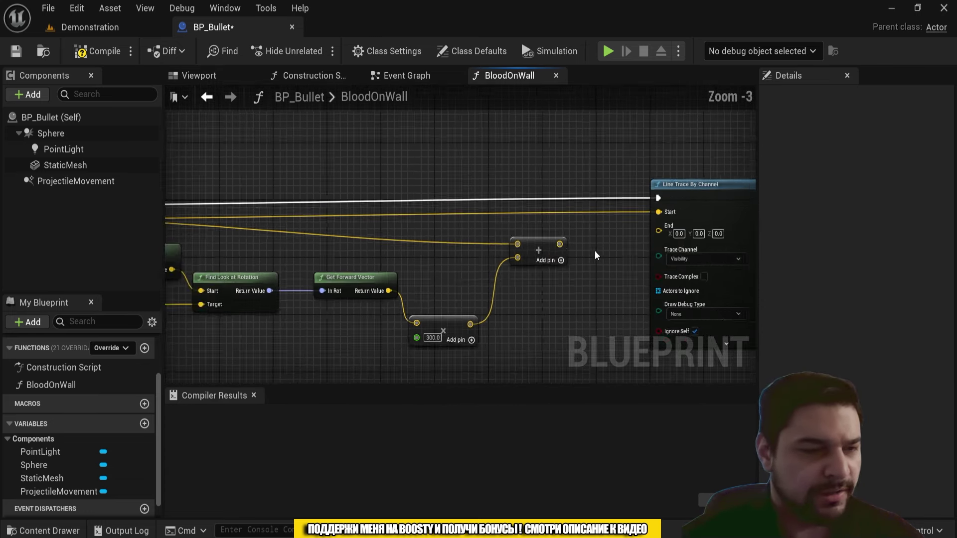
scroll(594, 250, up, 1)
drag(556, 243, 680, 232)
Step: Set the trace's Draw Debug Type to For Duration, compile, and return to the Demonstration level
scroll(609, 281, down, 2)
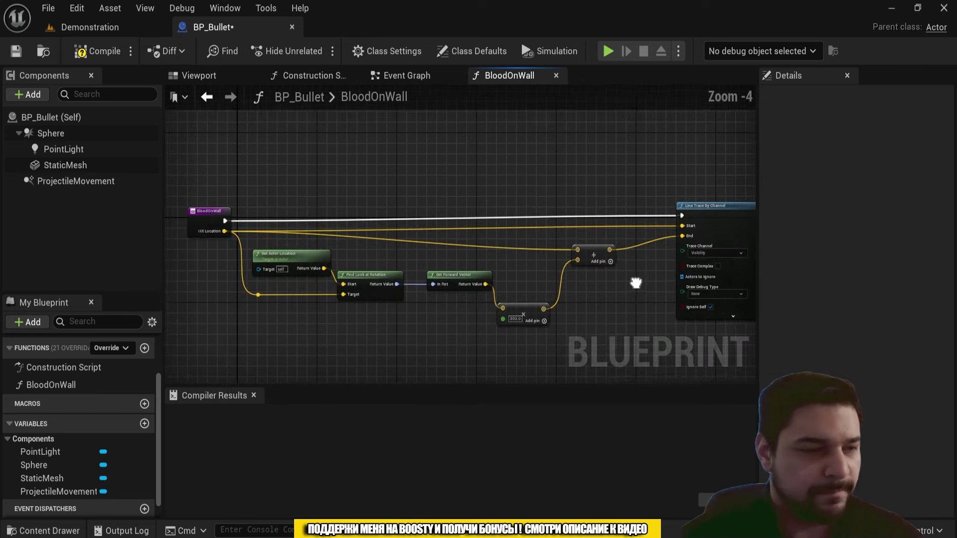
right_drag(568, 293, 508, 284)
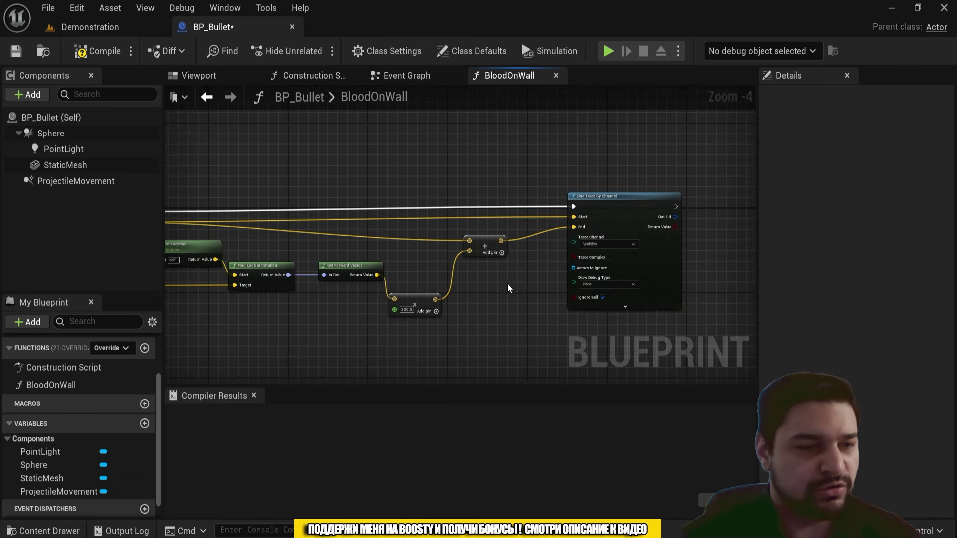
scroll(507, 284, up, 4)
click(605, 280)
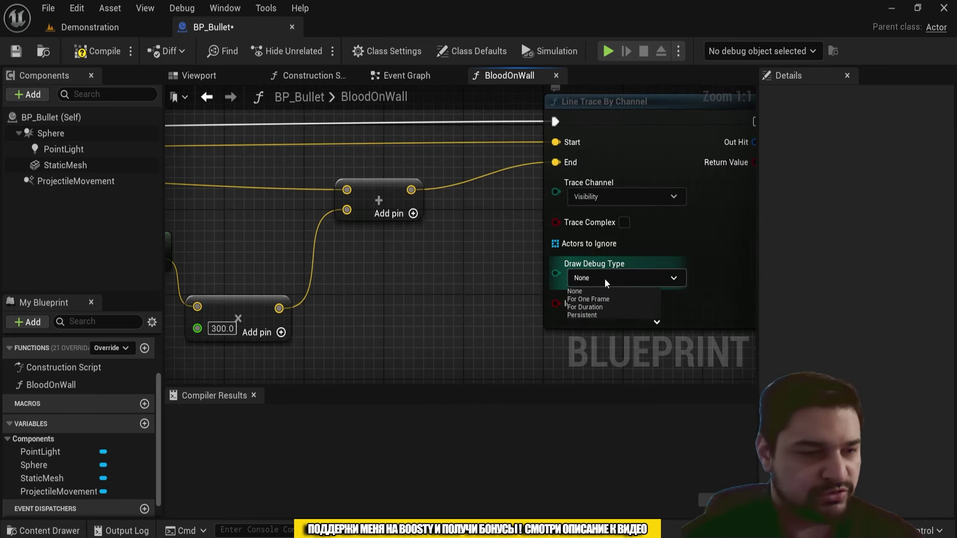
click(583, 309)
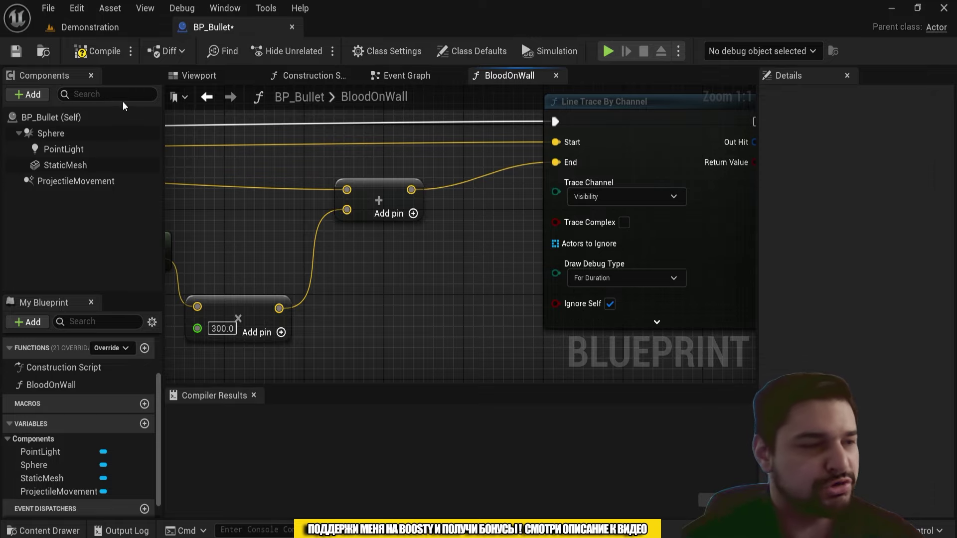
click(100, 51)
click(114, 33)
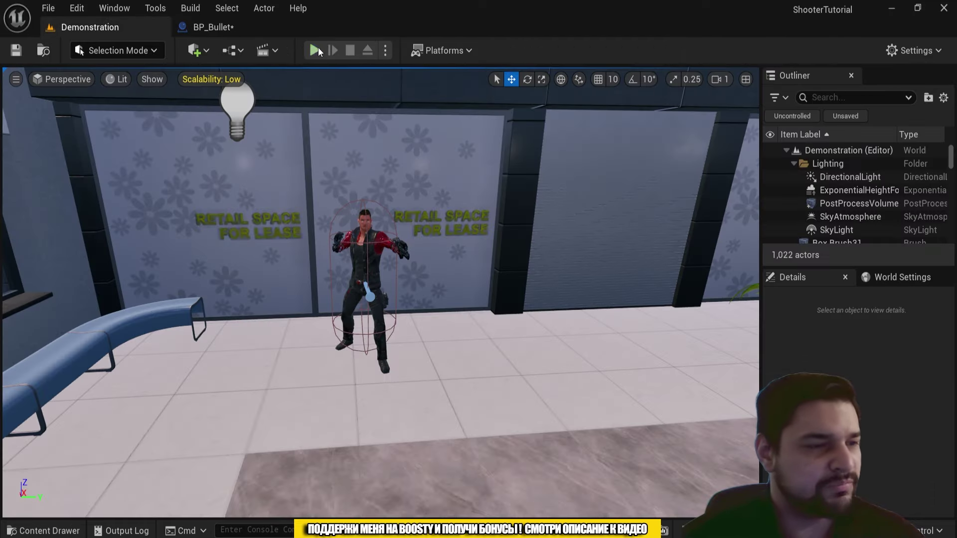
click(316, 50)
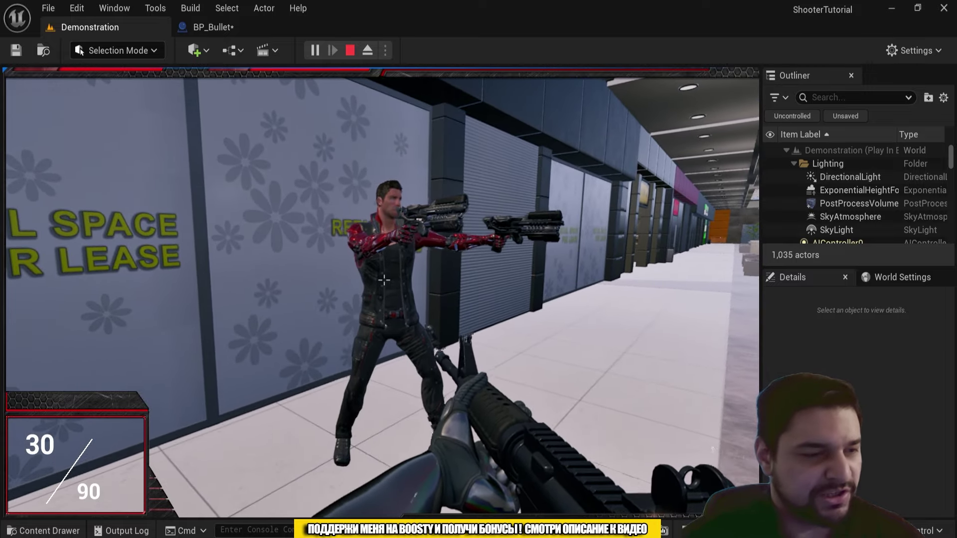
click(384, 280)
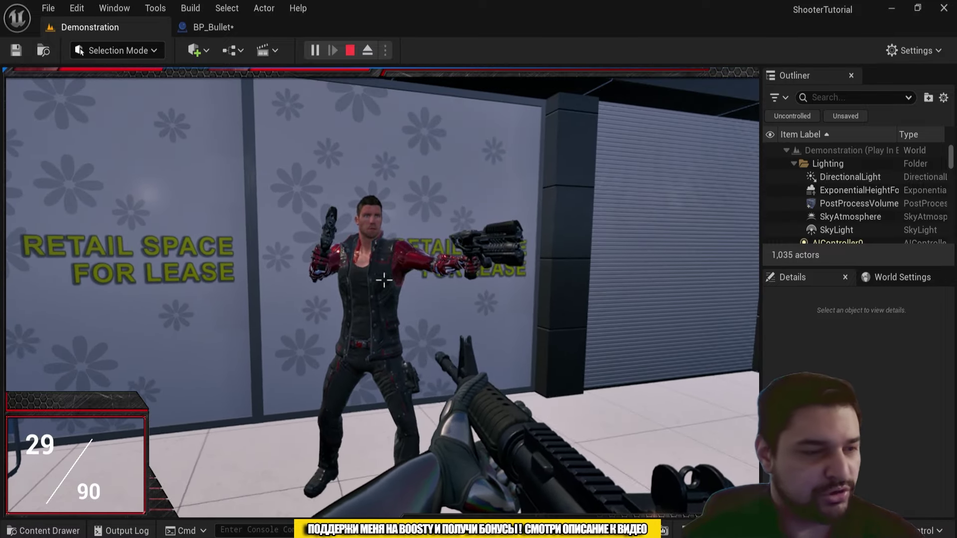
click(384, 280)
click(384, 281)
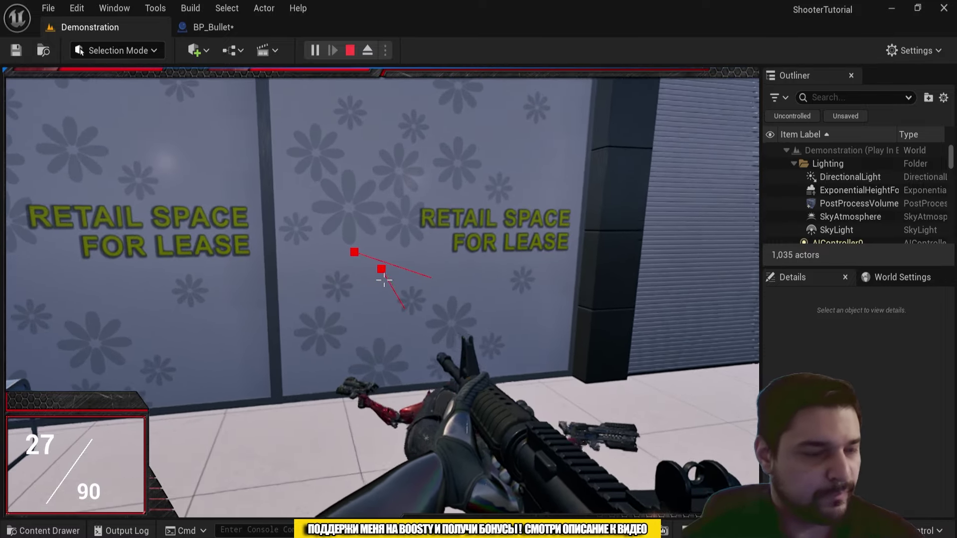
key(Escape)
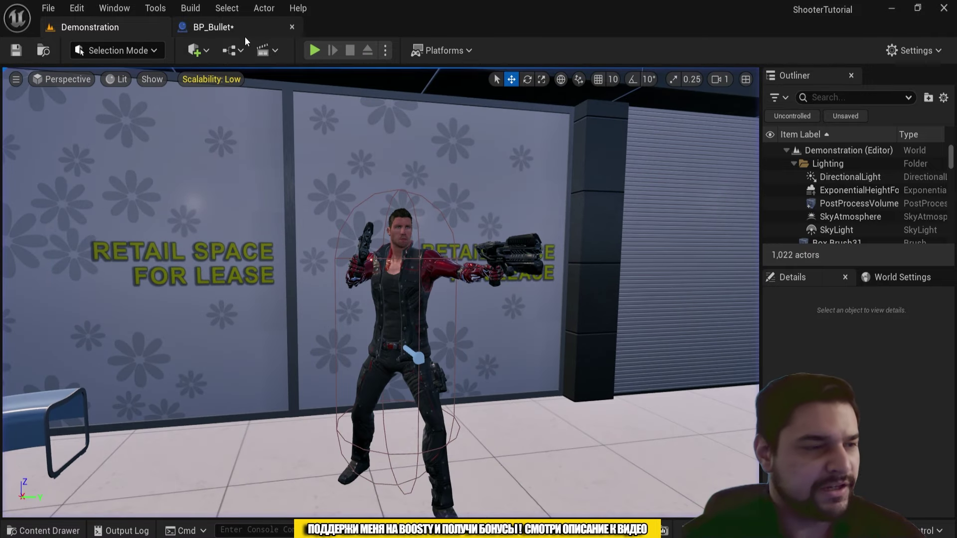
Step: Add a Branch after the line trace, using its Return Value as the Condition
click(234, 27)
scroll(578, 231, up, 2)
right_drag(577, 232, 429, 229)
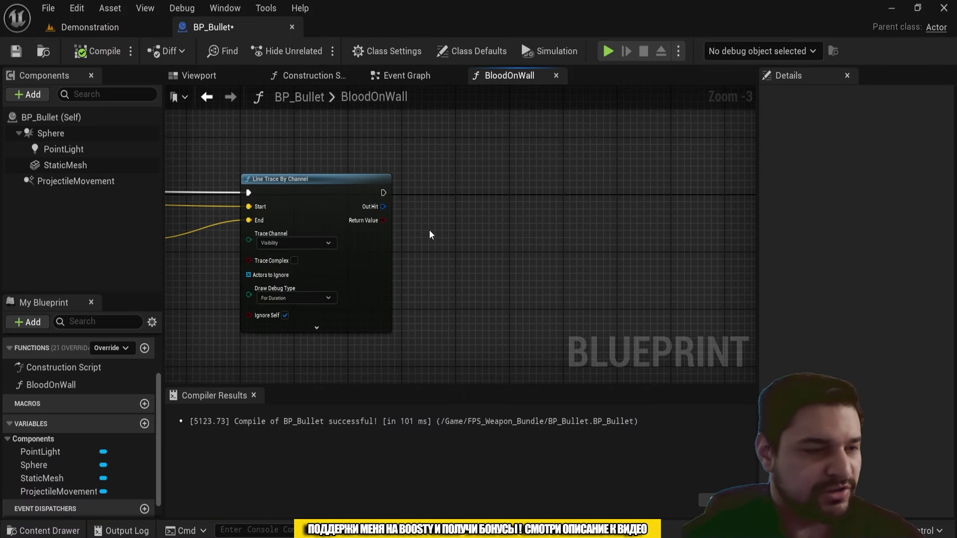
scroll(450, 191, up, 2)
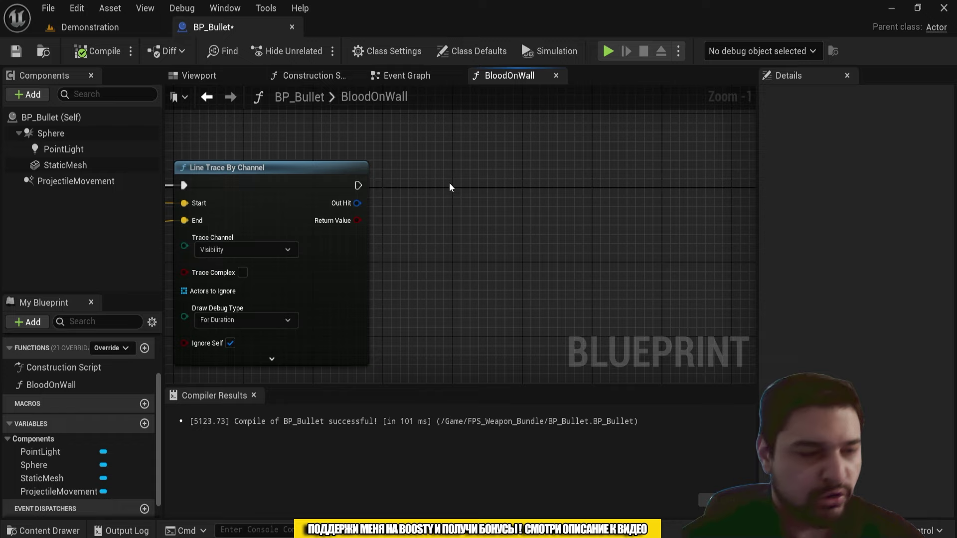
click(453, 180)
mouse_move(358, 221)
mouse_down()
mouse_move(465, 223)
mouse_move(501, 201)
mouse_up()
drag(358, 186, 516, 289)
Step: Break the trace's Out Hit into a Break Hit Result node
text(brea)
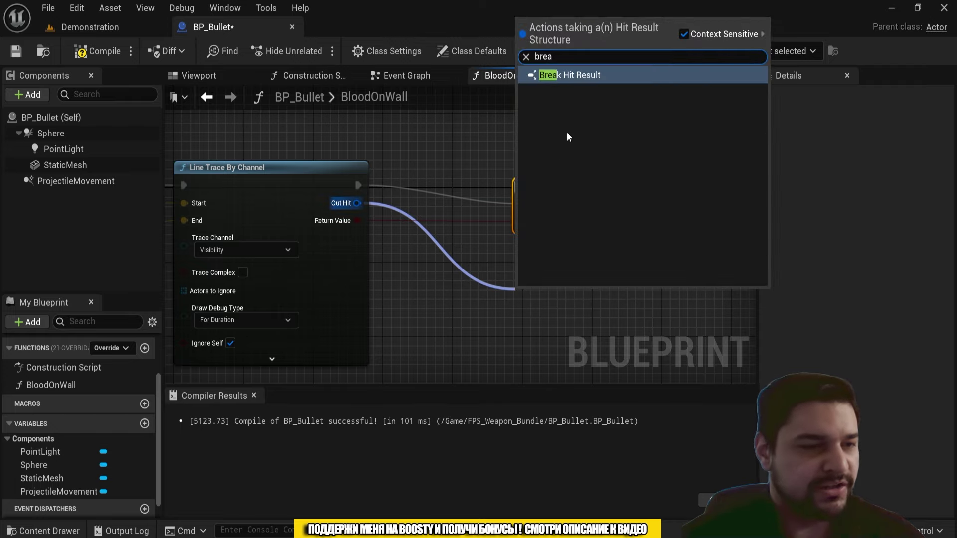
click(594, 76)
scroll(602, 265, down, 11)
scroll(599, 268, down, 1)
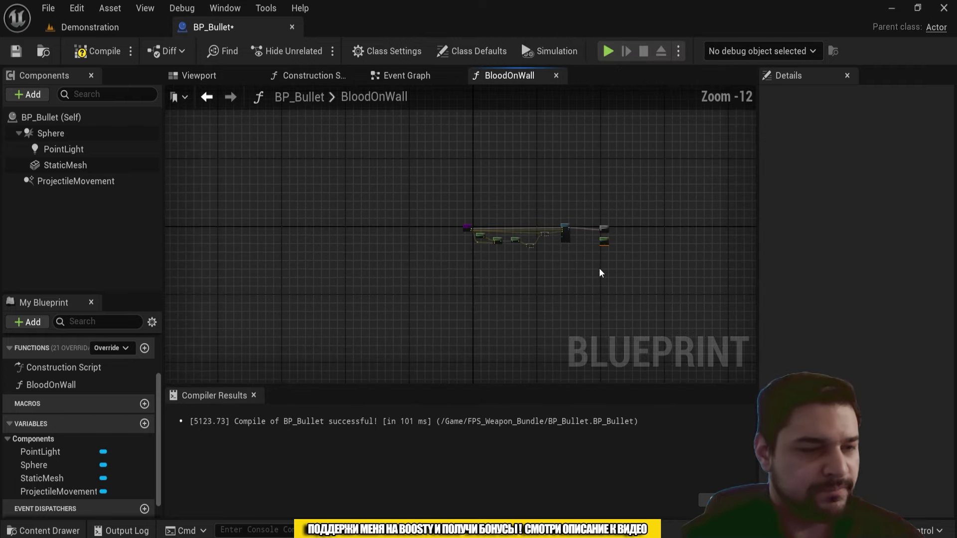
scroll(621, 257, up, 7)
scroll(578, 243, up, 5)
right_drag(492, 175, 466, 241)
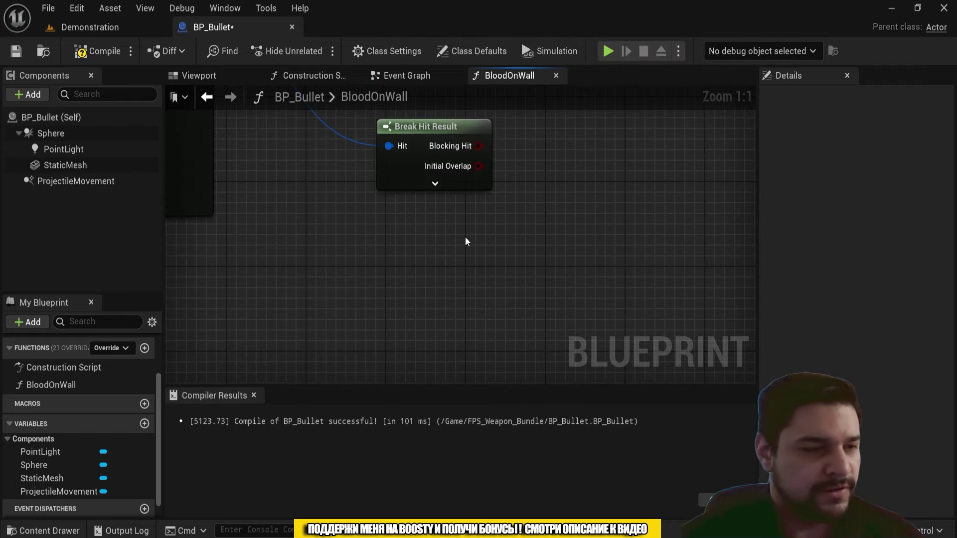
scroll(448, 188, down, 4)
scroll(488, 246, up, 1)
Step: Add a Spawn Decal at Location node on the Branch's True output
drag(396, 191, 541, 198)
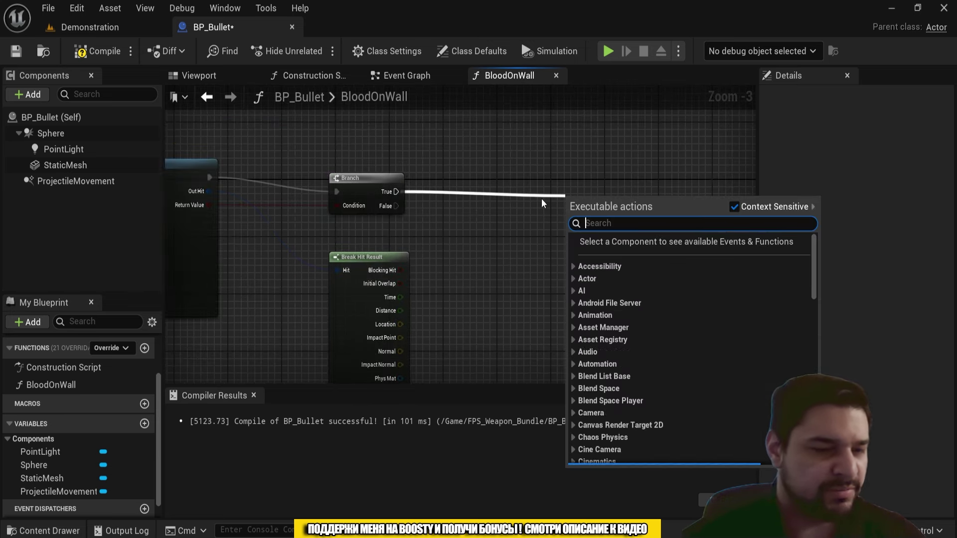
text(Spawn decal)
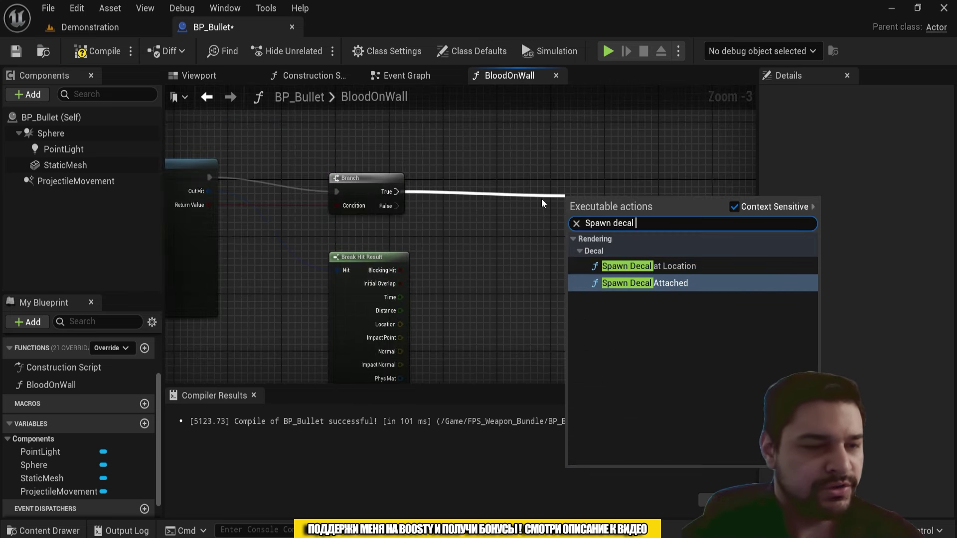
key(Return)
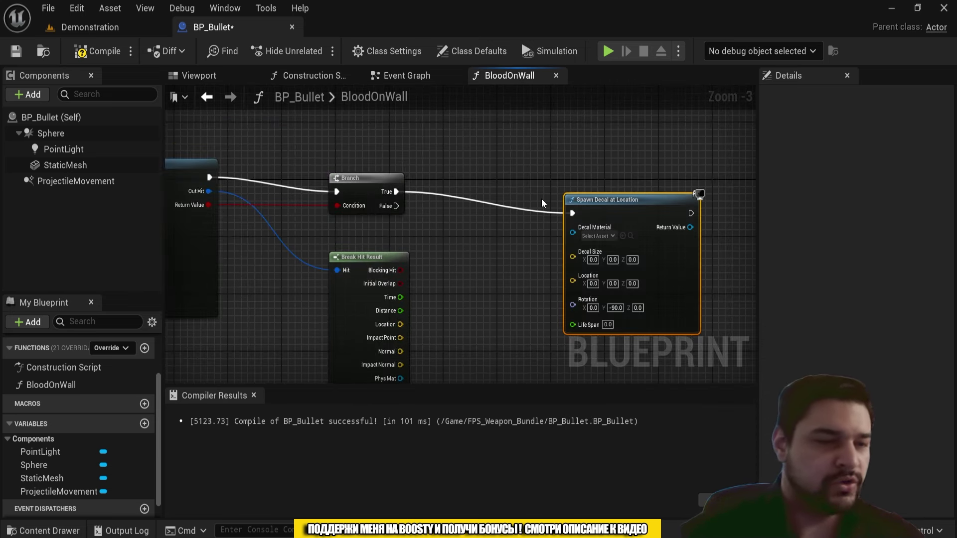
drag(645, 187, 680, 181)
right_drag(638, 221, 630, 153)
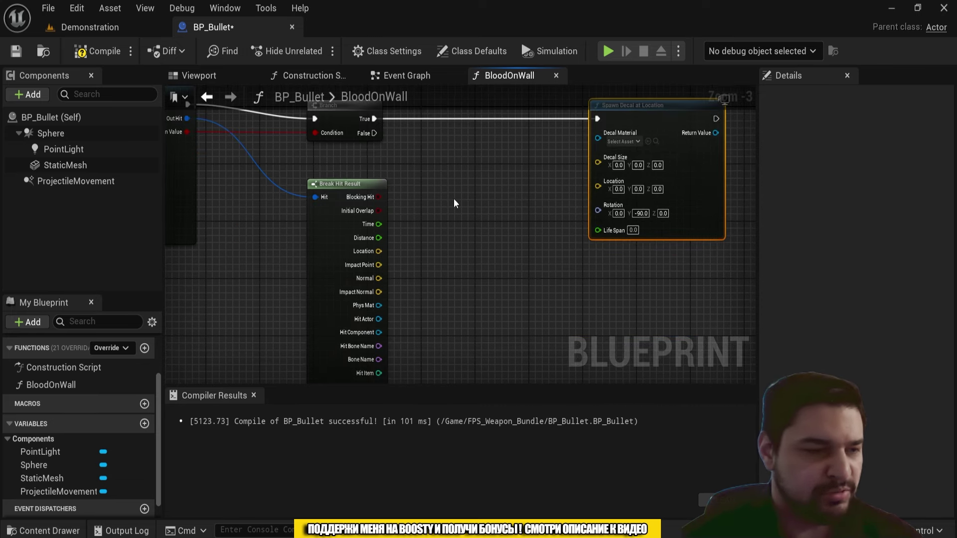
click(454, 199)
Step: Set the decal's Decal Size X, Y and Z to 30
scroll(593, 180, up, 2)
click(593, 180)
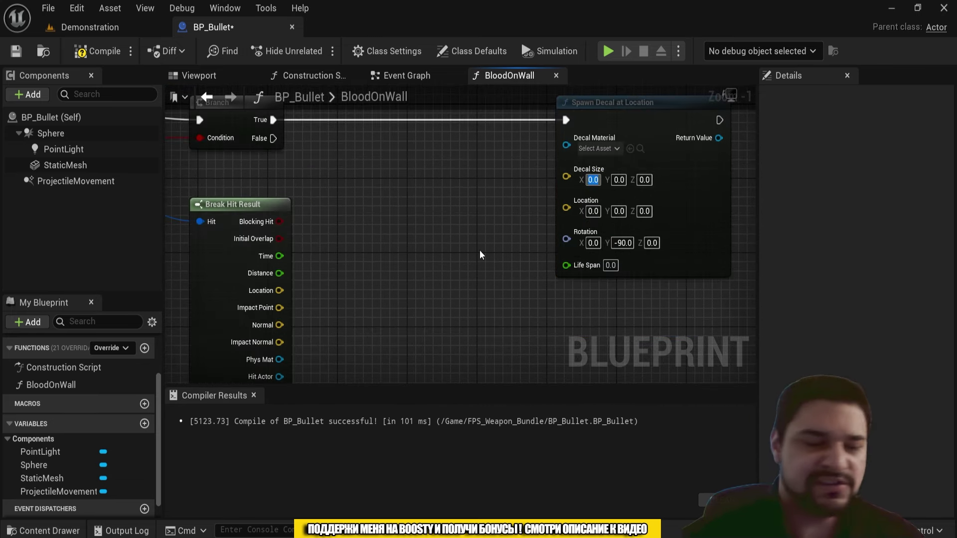
text(30)
key(Tab)
text(30)
key(Tab)
text(30)
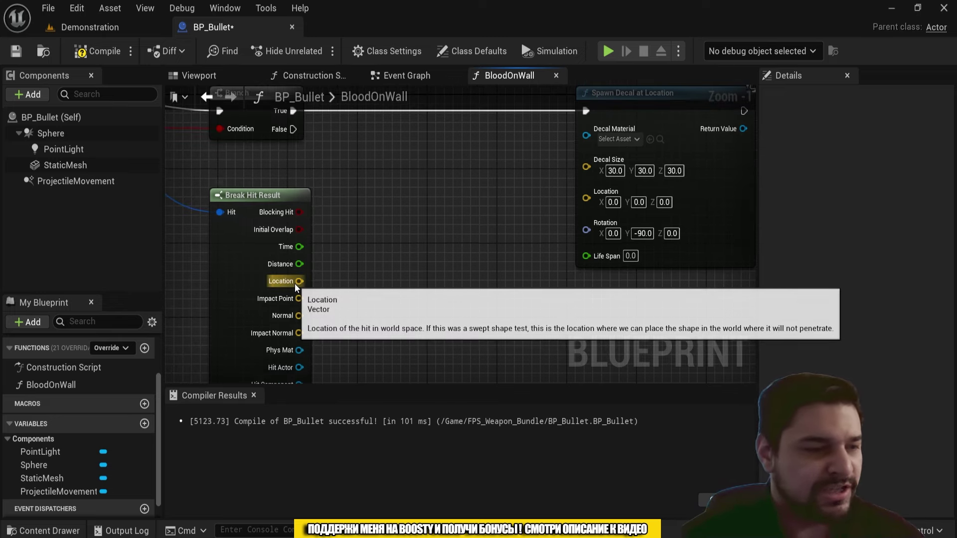
Step: Wire Break Hit Result's Location pin into the Spawn Decal at Location's Location input
right_drag(295, 284, 546, 263)
scroll(547, 264, down, 2)
scroll(439, 303, up, 1)
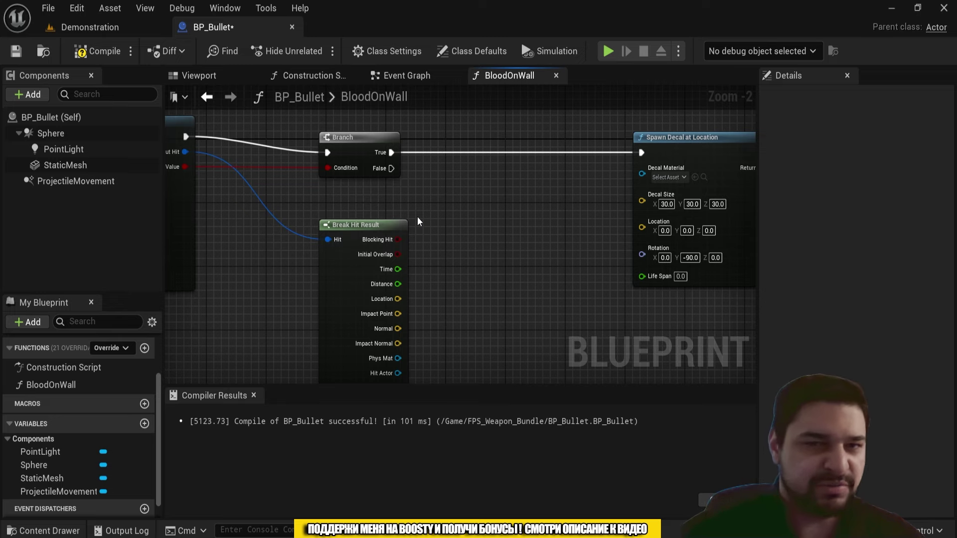
scroll(418, 217, up, 1)
right_drag(417, 216, 395, 220)
drag(368, 315, 681, 235)
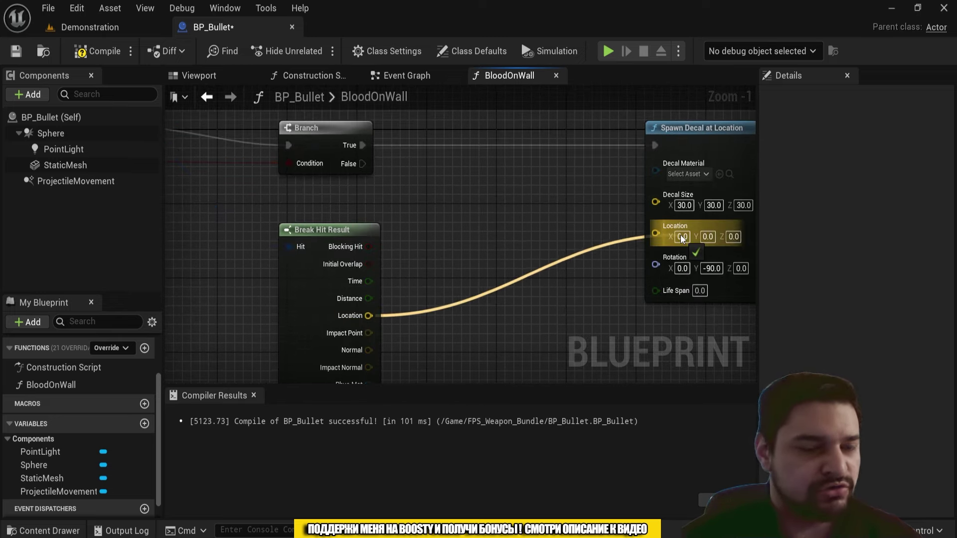
right_drag(579, 315, 498, 264)
scroll(615, 230, up, 1)
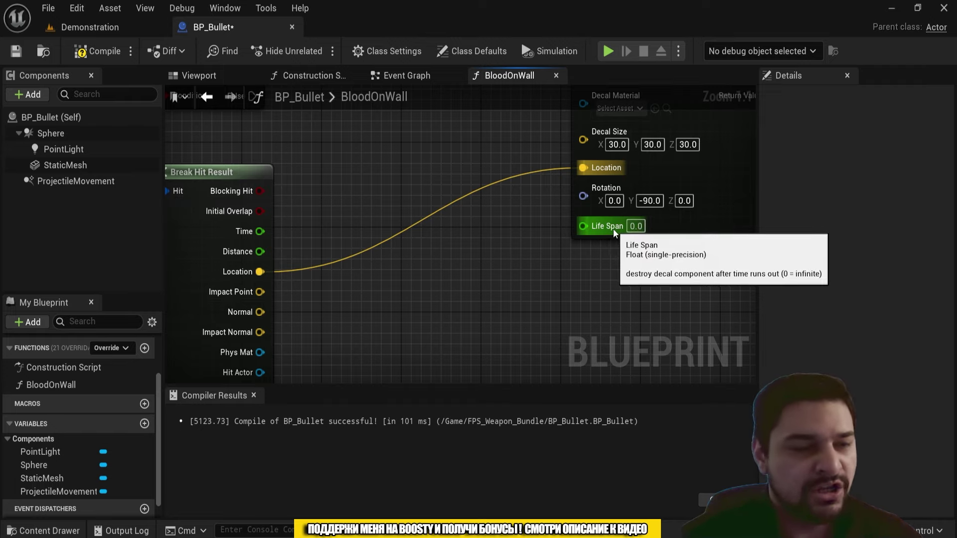
Step: Try a decal Life Span of 3.0, then undo it back to 0.0
scroll(613, 232, down, 2)
scroll(613, 234, up, 2)
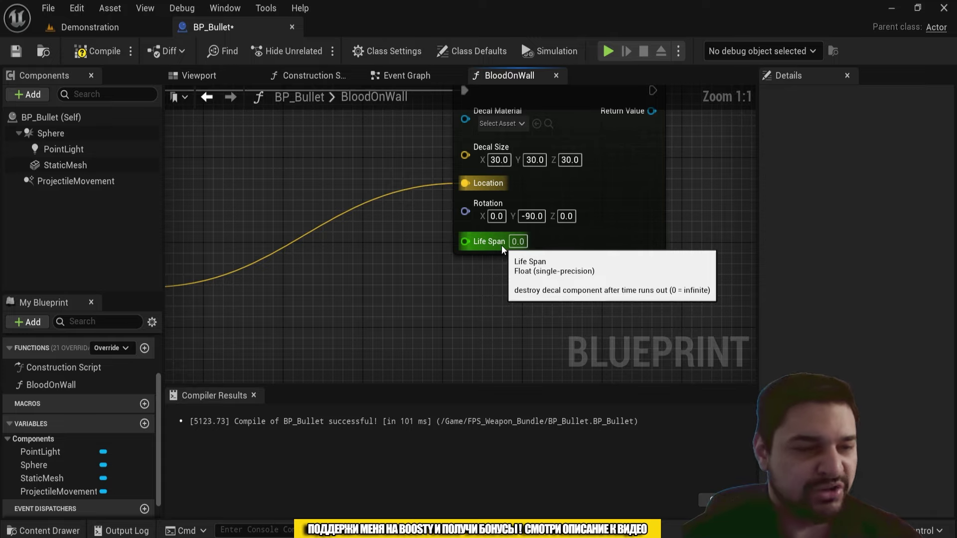
click(519, 241)
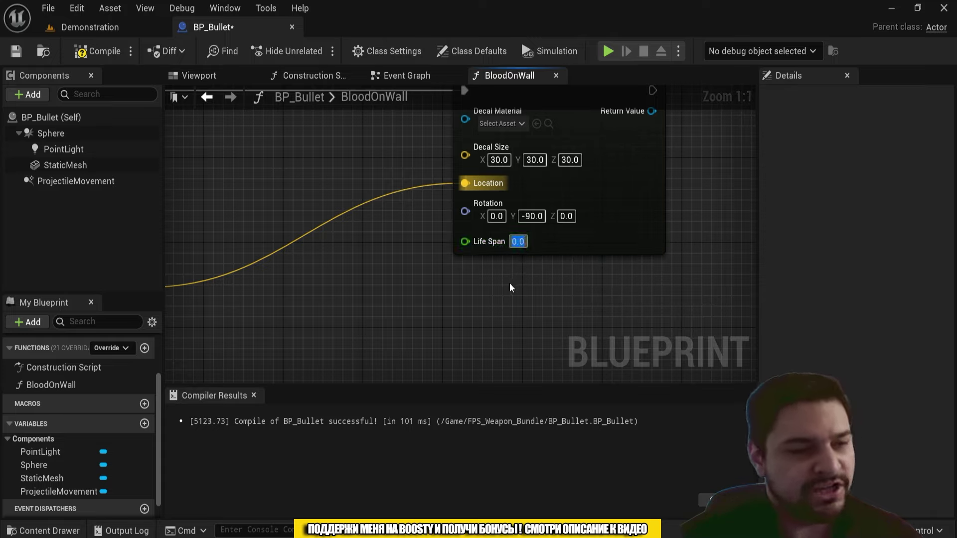
text(3)
key(Return)
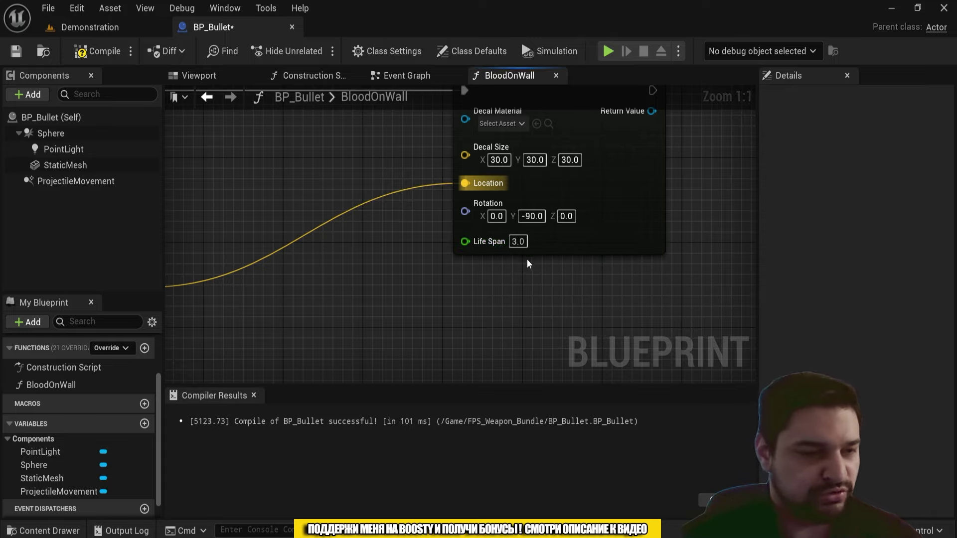
key(ctrl+z)
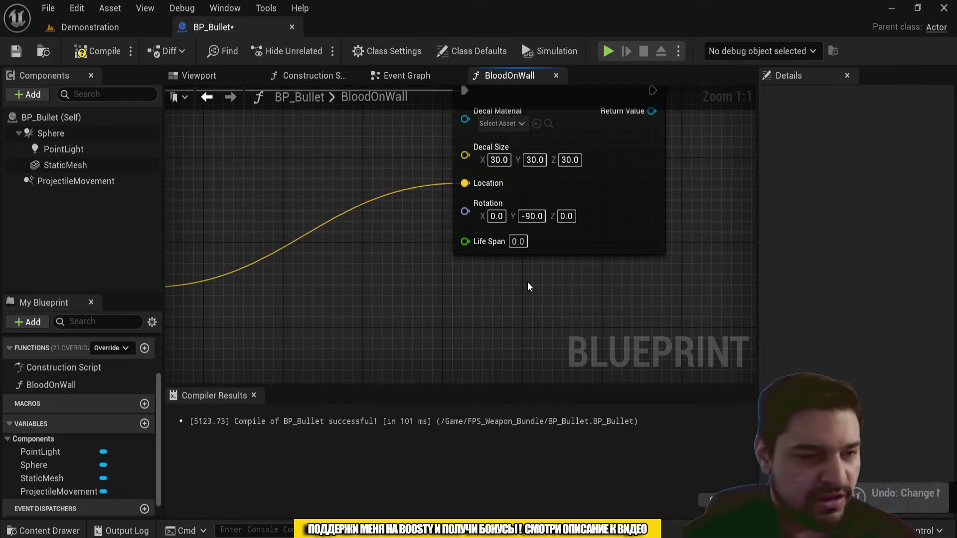
scroll(531, 286, down, 4)
scroll(475, 257, up, 2)
scroll(480, 258, up, 2)
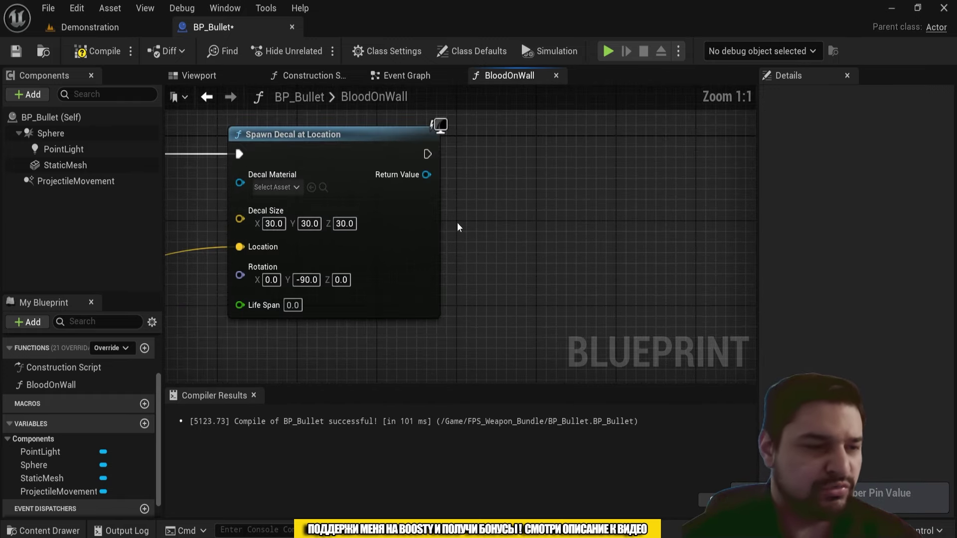
Step: Add a Set Fade Out node from the decal's Return Value, then delete it
drag(426, 174, 557, 174)
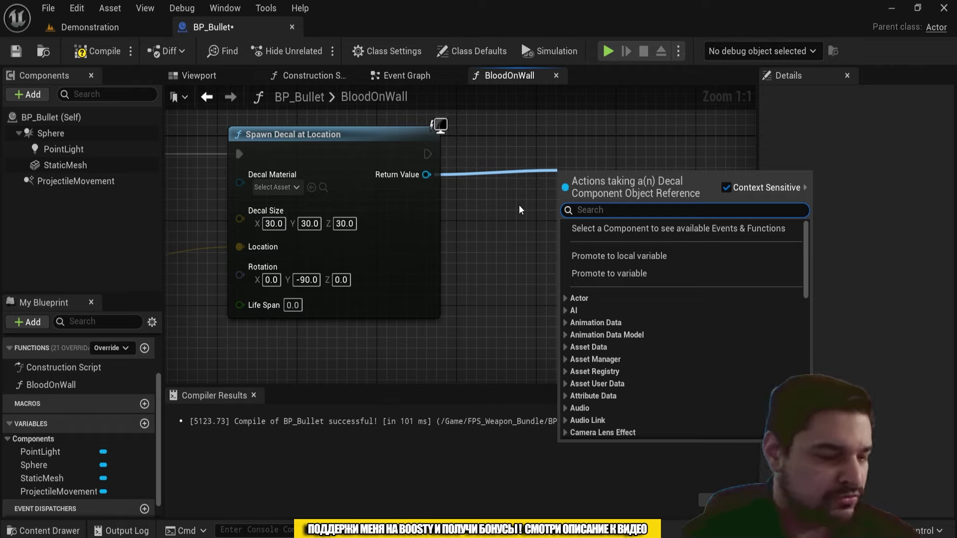
text(Set fade)
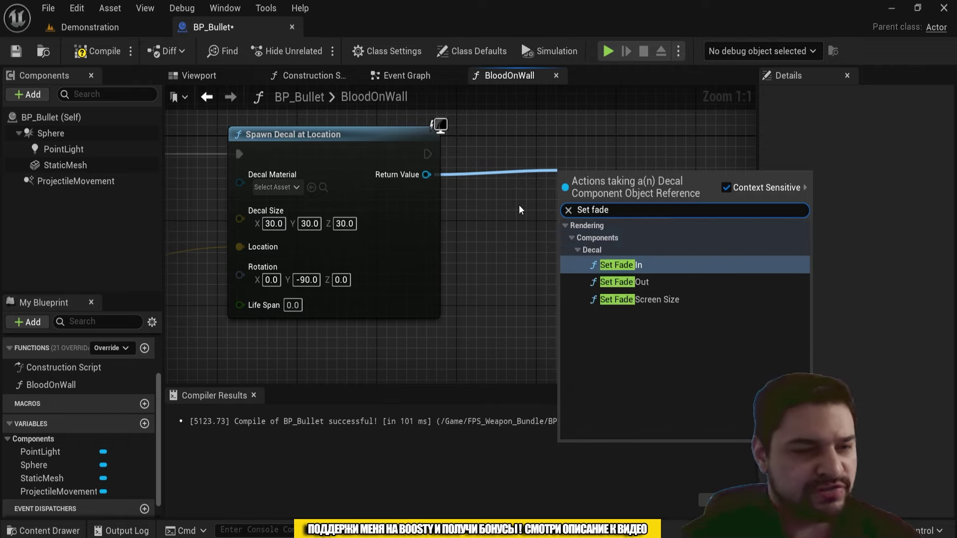
key(Down)
key(Return)
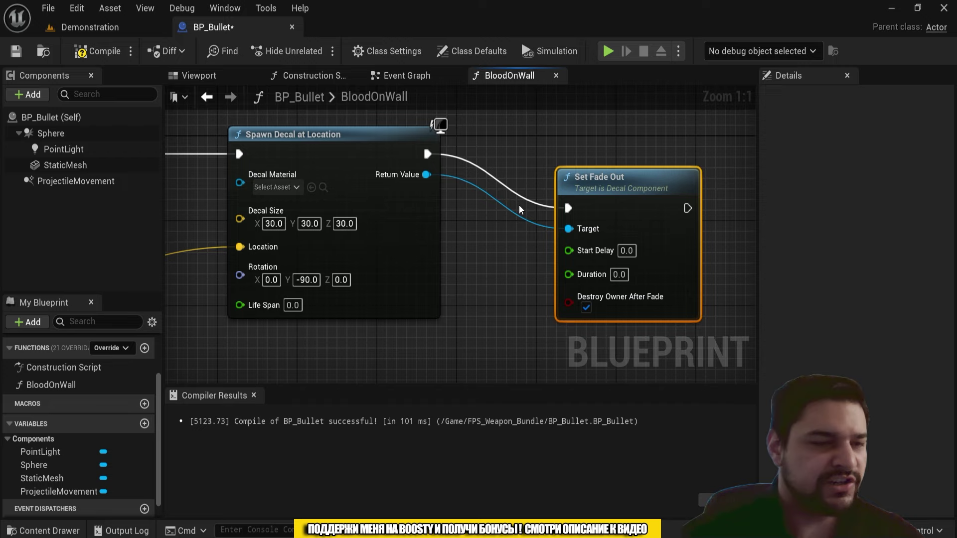
drag(627, 202, 630, 157)
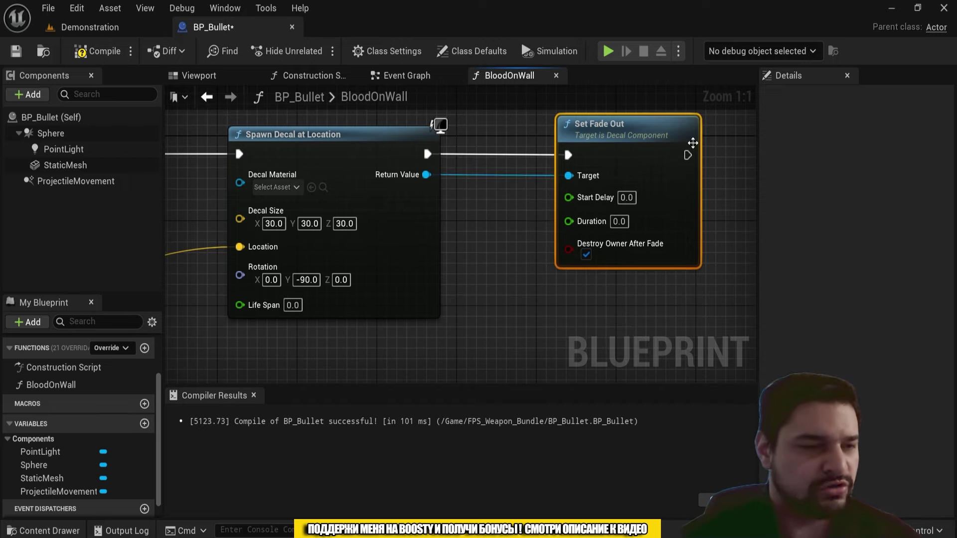
key(Delete)
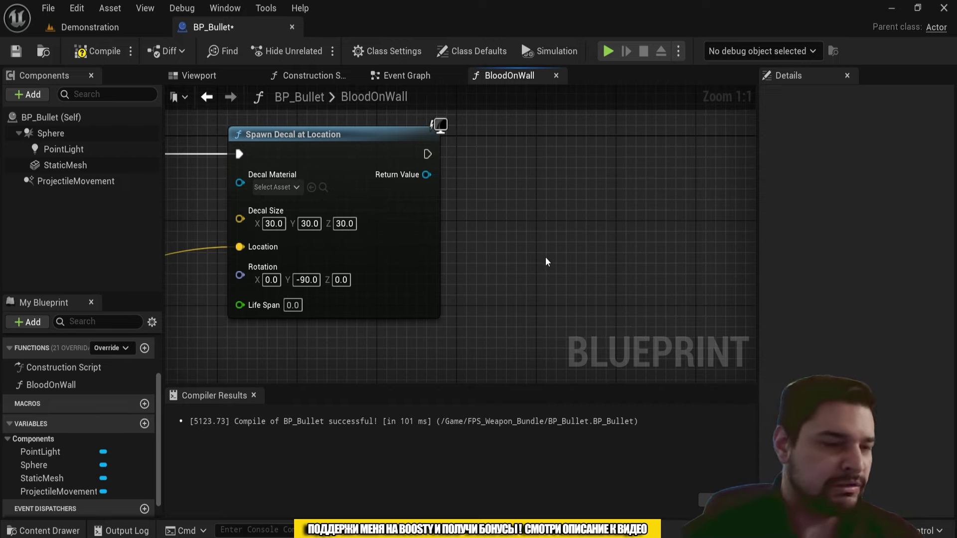
scroll(399, 278, down, 3)
right_drag(399, 278, 639, 226)
Step: Move the Spawn Decal node right and feed its Decal Material from a new Select node
scroll(525, 255, up, 2)
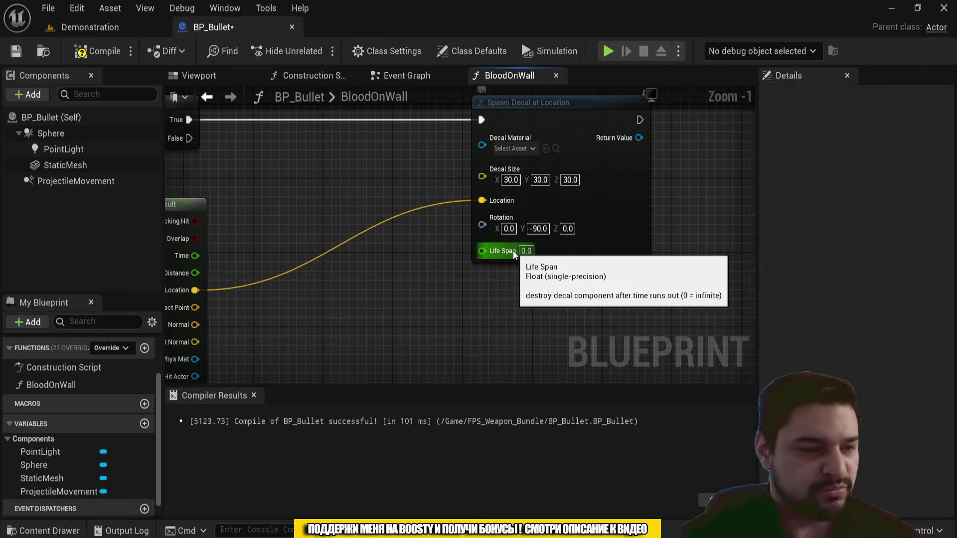
right_drag(711, 173, 618, 190)
scroll(618, 191, down, 3)
mouse_move(318, 268)
right_down()
mouse_move(501, 232)
mouse_move(429, 199)
right_up()
scroll(476, 214, up, 2)
drag(586, 171, 698, 166)
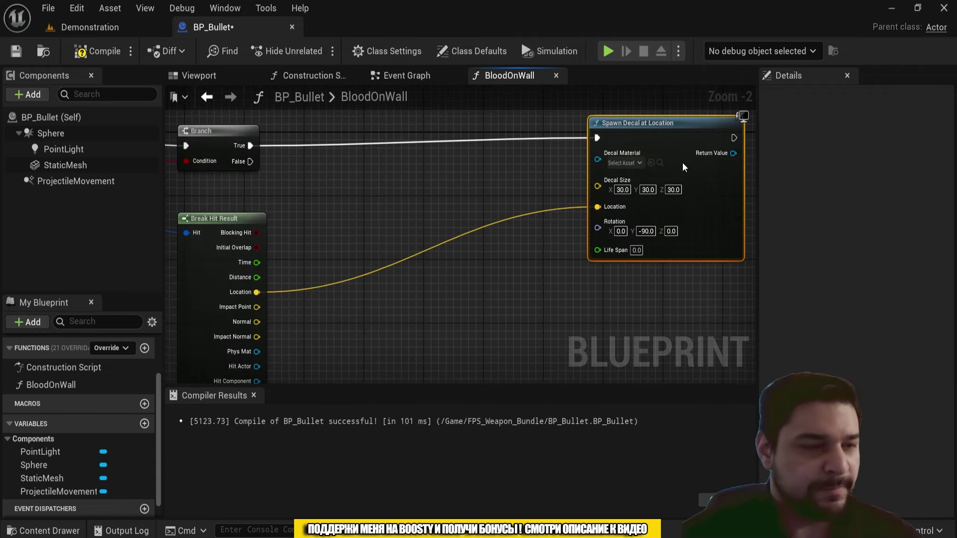
scroll(620, 171, up, 2)
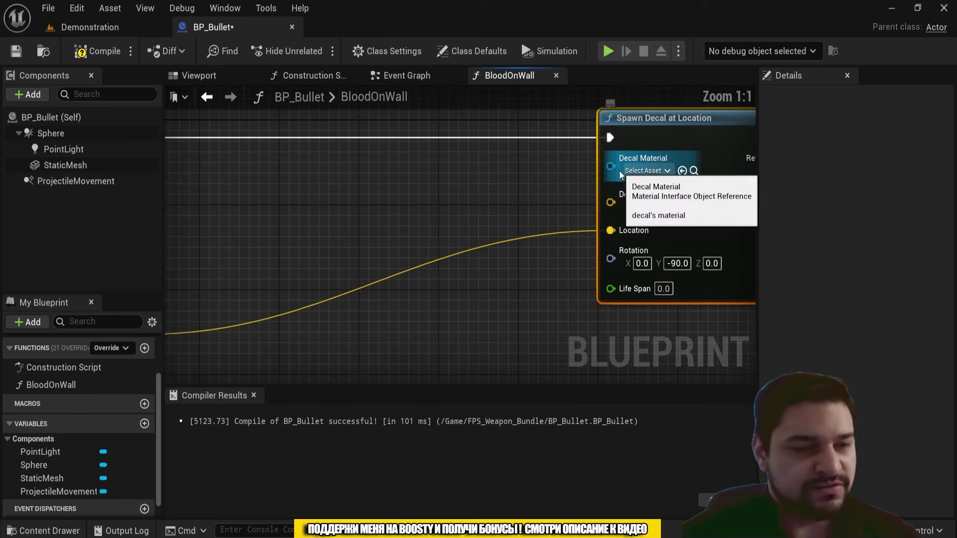
scroll(597, 178, down, 2)
right_drag(597, 178, 616, 158)
drag(637, 138, 523, 313)
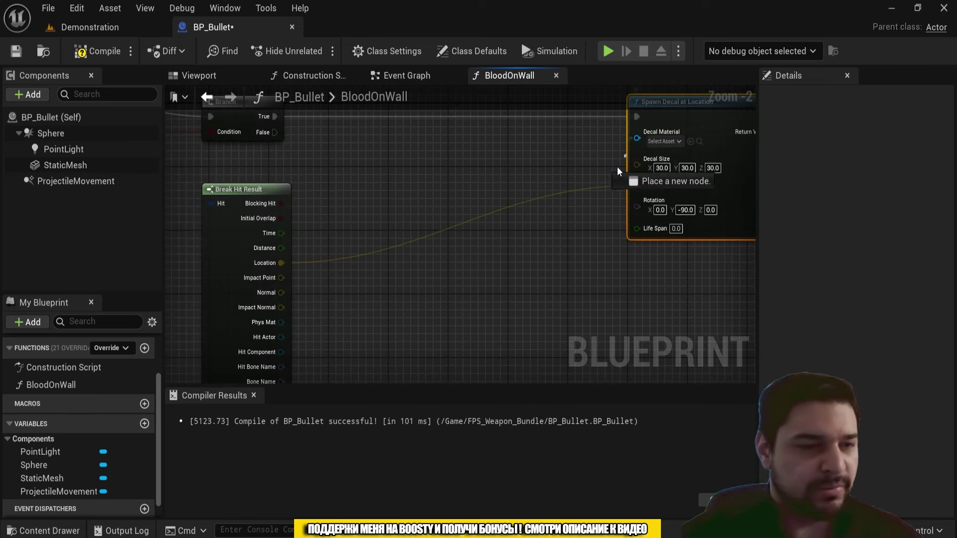
text(se)
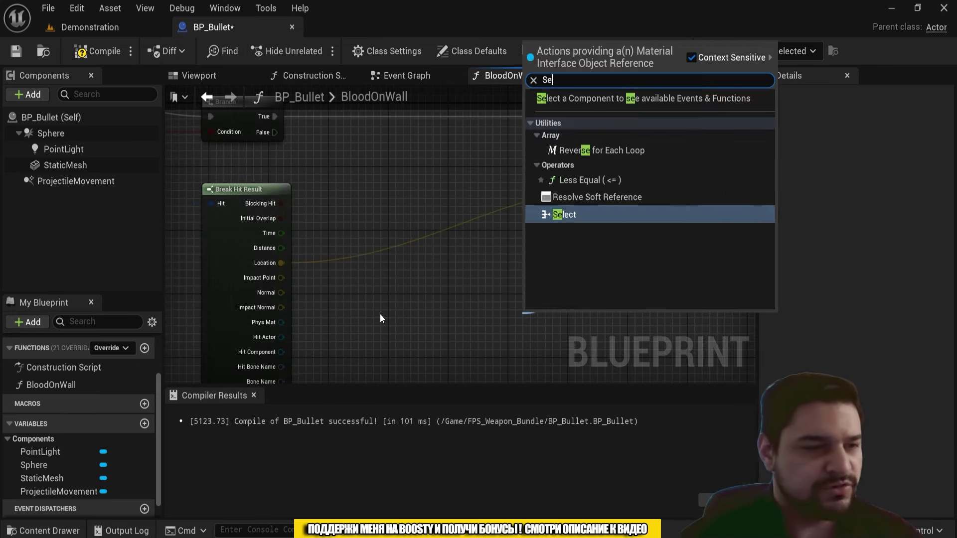
text(lect)
key(Return)
Step: Add Option 2 and Option 3 pins so the Select node has four options
right_drag(380, 315, 327, 186)
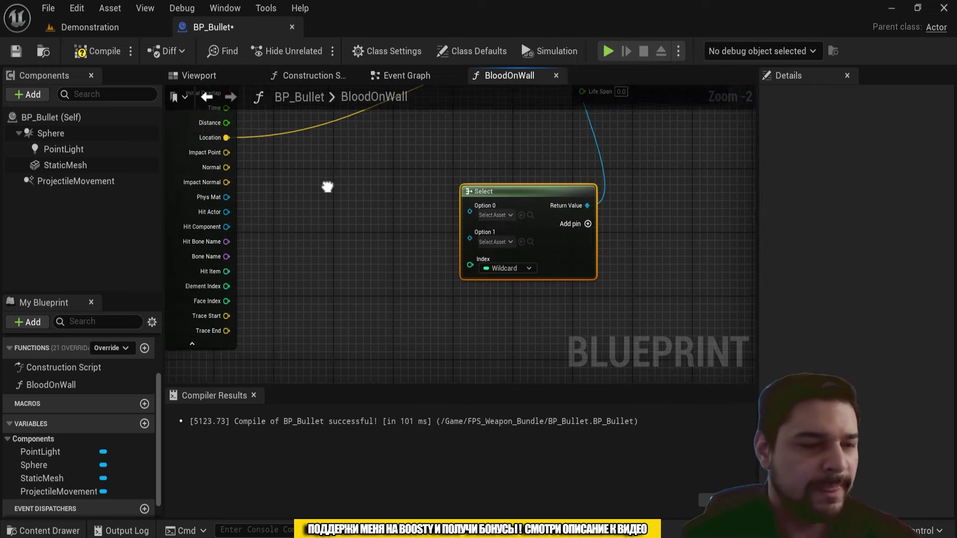
scroll(456, 193, up, 2)
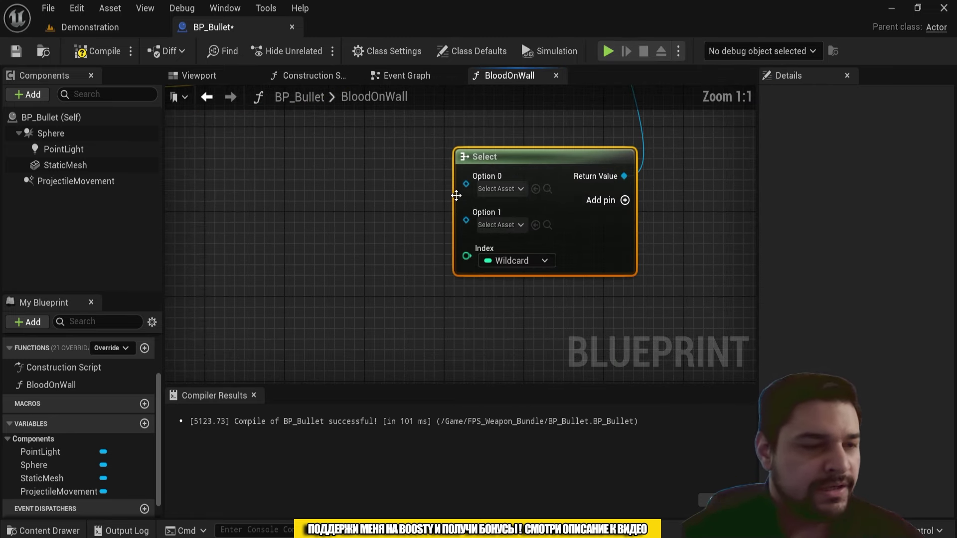
click(624, 201)
click(624, 201)
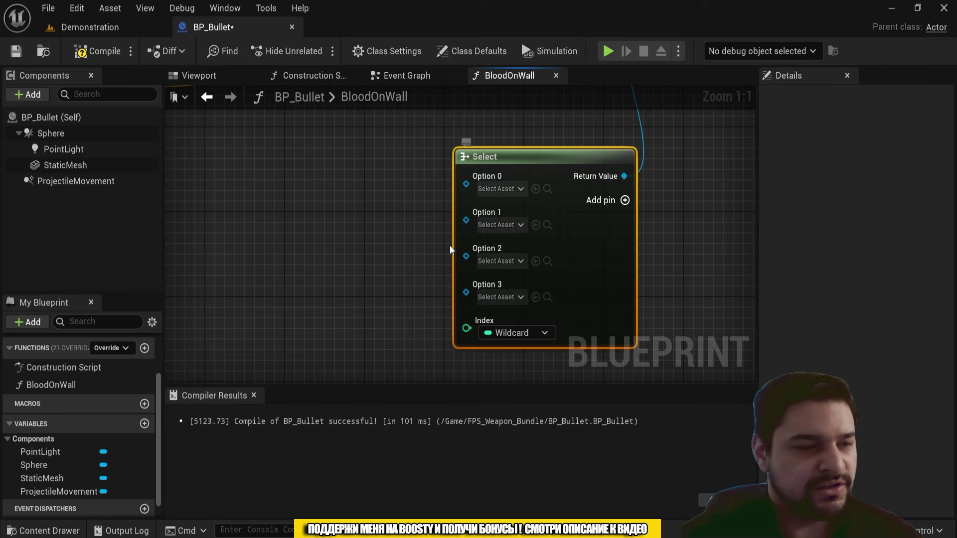
click(436, 258)
Step: Drive the Select node's Index with a Random Integer node
right_drag(447, 256, 467, 185)
scroll(468, 185, down, 2)
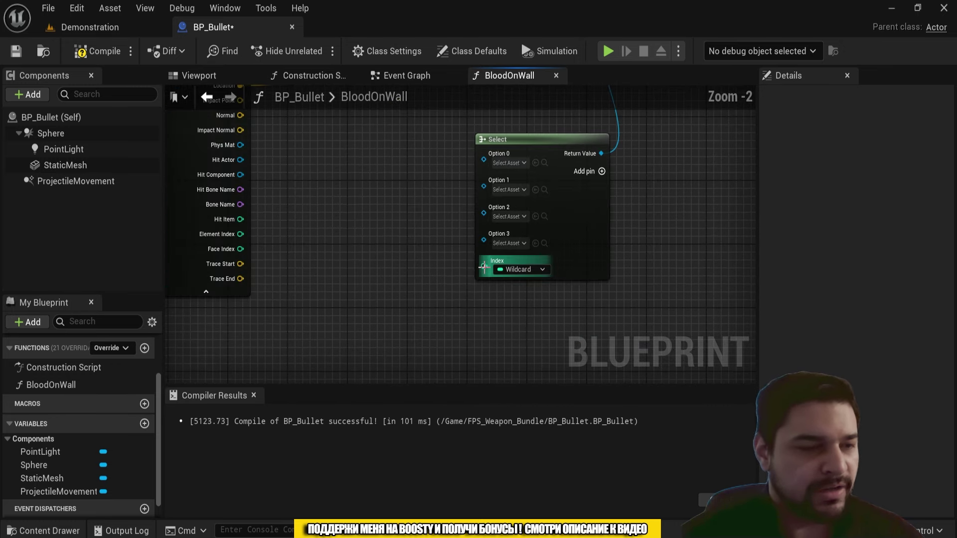
drag(483, 271, 410, 325)
text(rand)
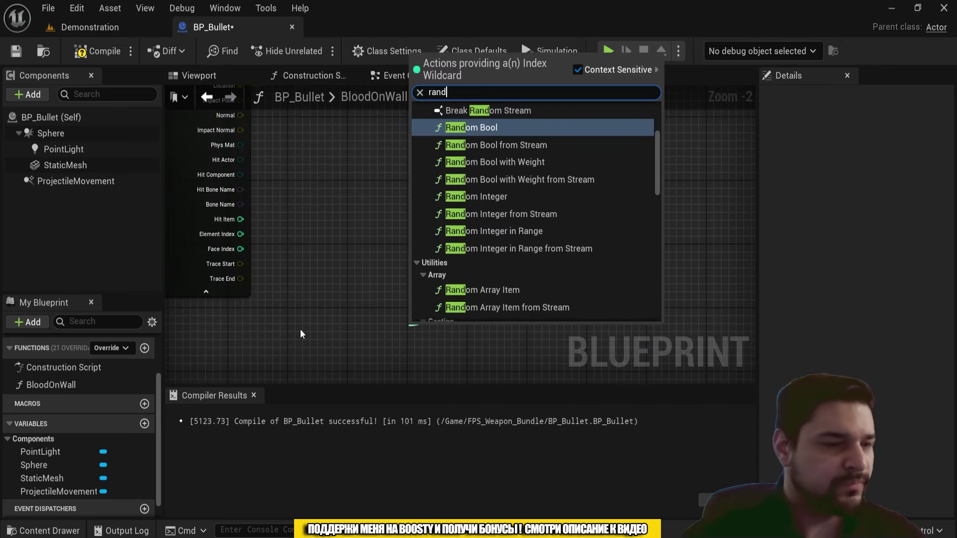
text(om inte)
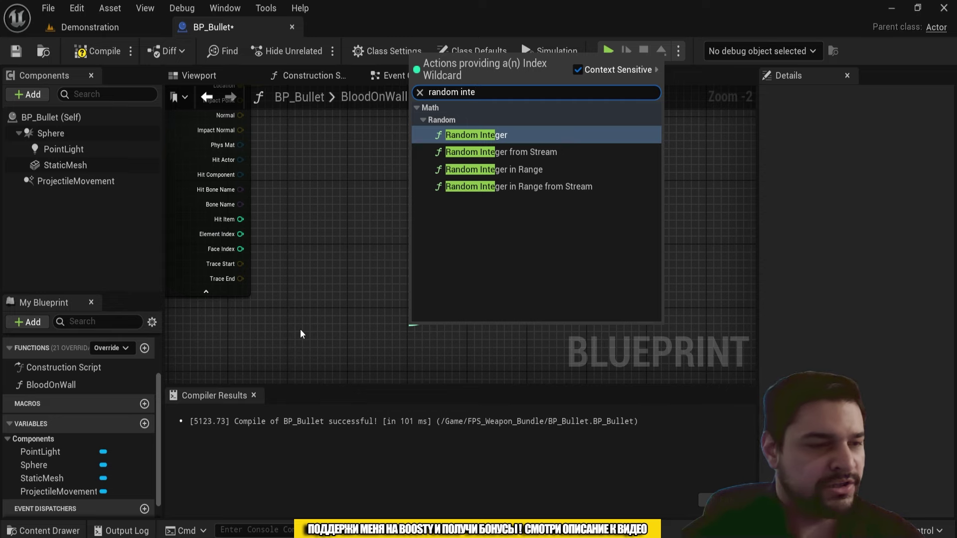
key(Return)
click(417, 294)
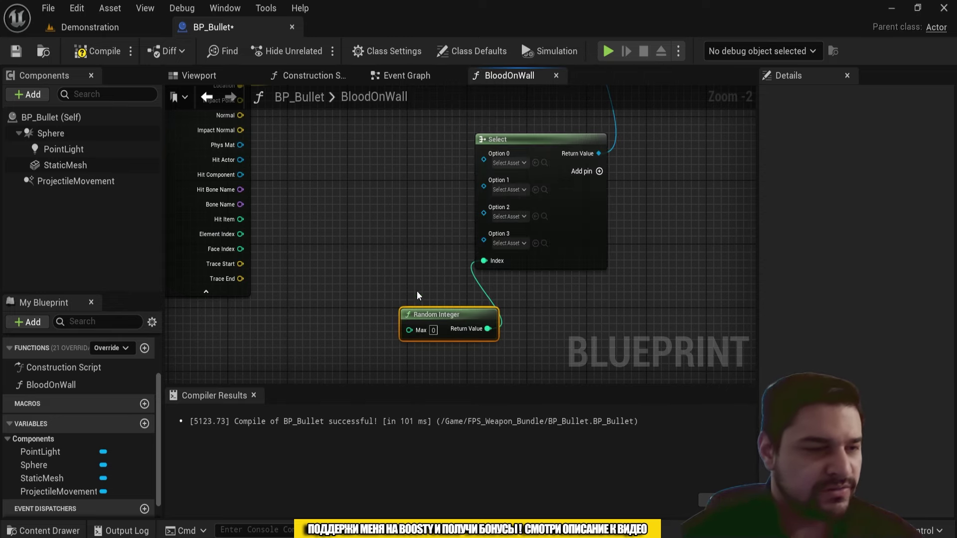
scroll(437, 218, up, 3)
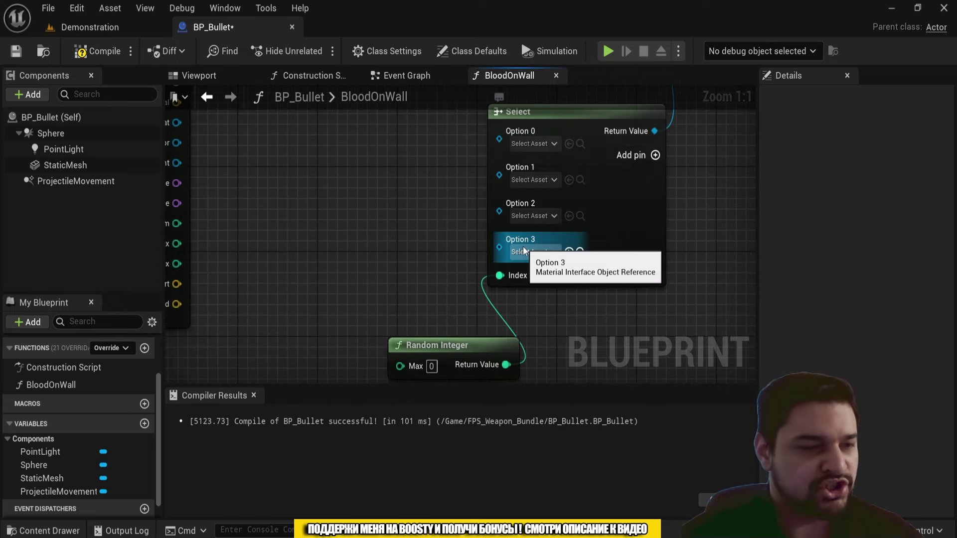
Step: Set the Random Integer node's maximum to 4
mouse_move(466, 182)
right_down()
mouse_move(469, 139)
mouse_move(466, 229)
right_up()
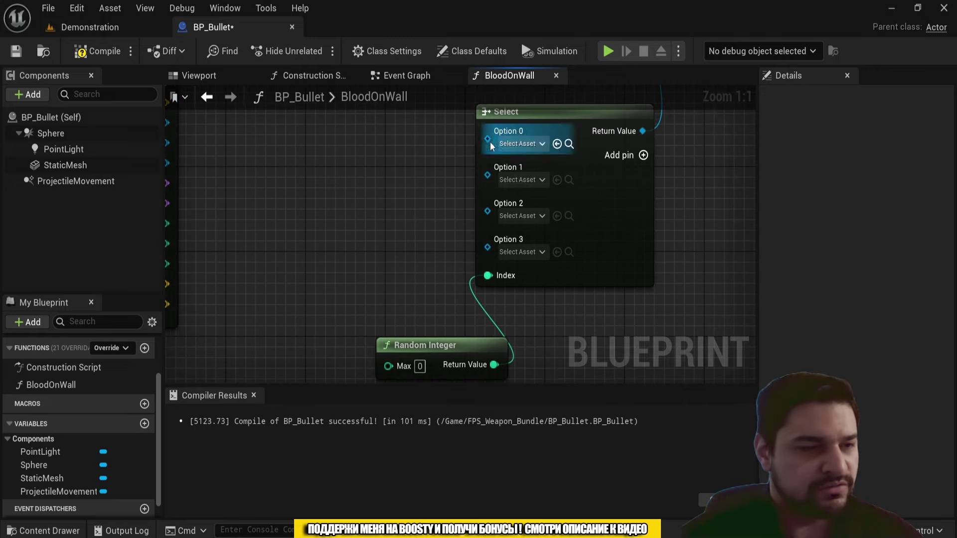
right_drag(423, 302, 418, 237)
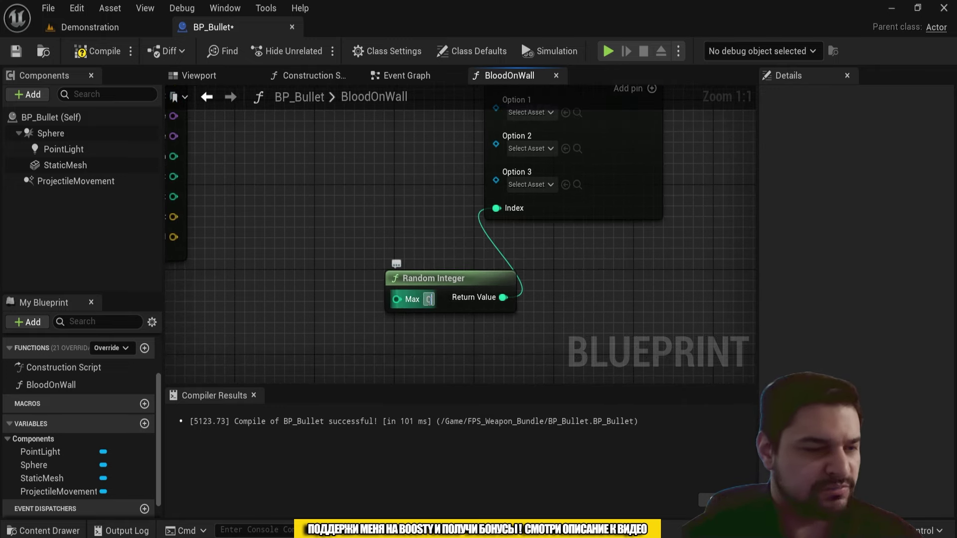
click(429, 299)
right_drag(432, 180, 368, 295)
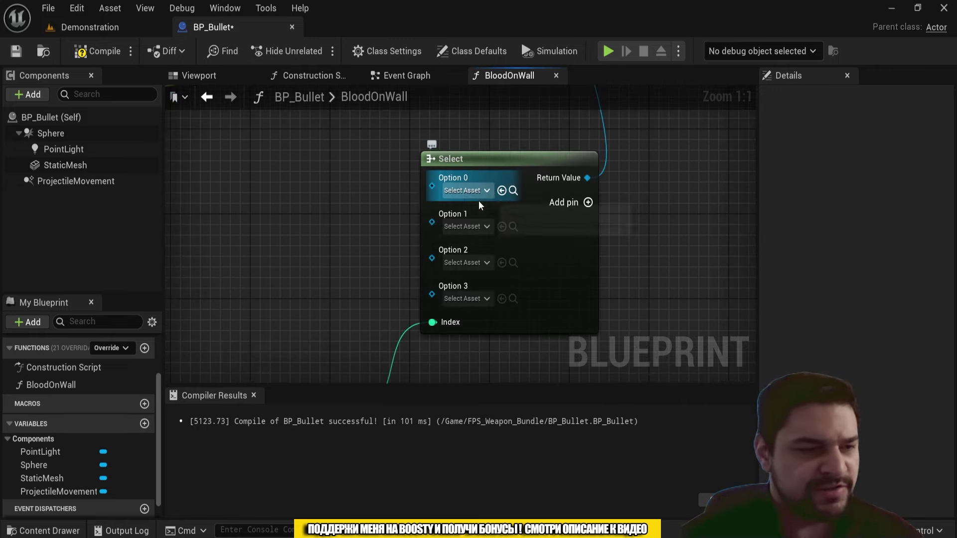
Step: Assign showcase blood splat materials from sA_BloodSplatter_System > Materials to Select Options 0 and 1
key(ctrl+space)
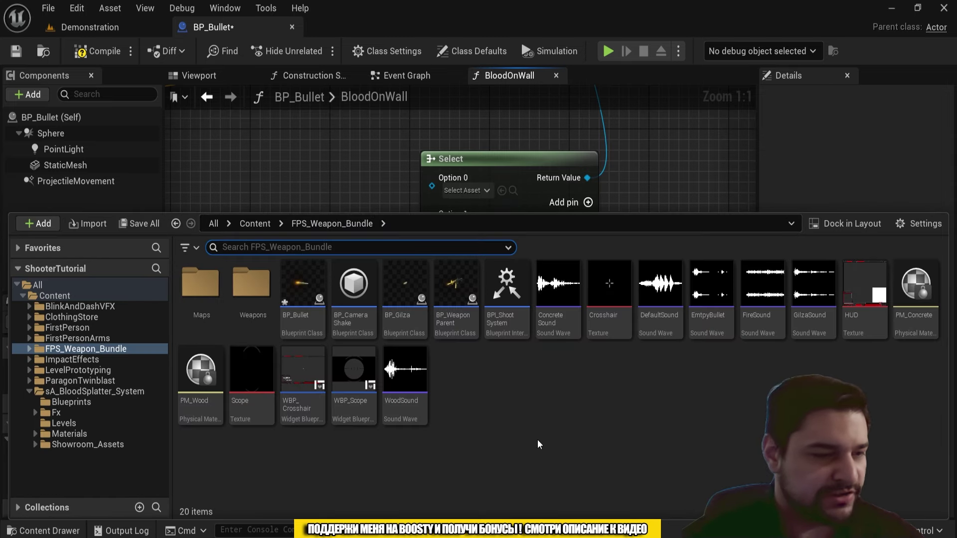
click(78, 391)
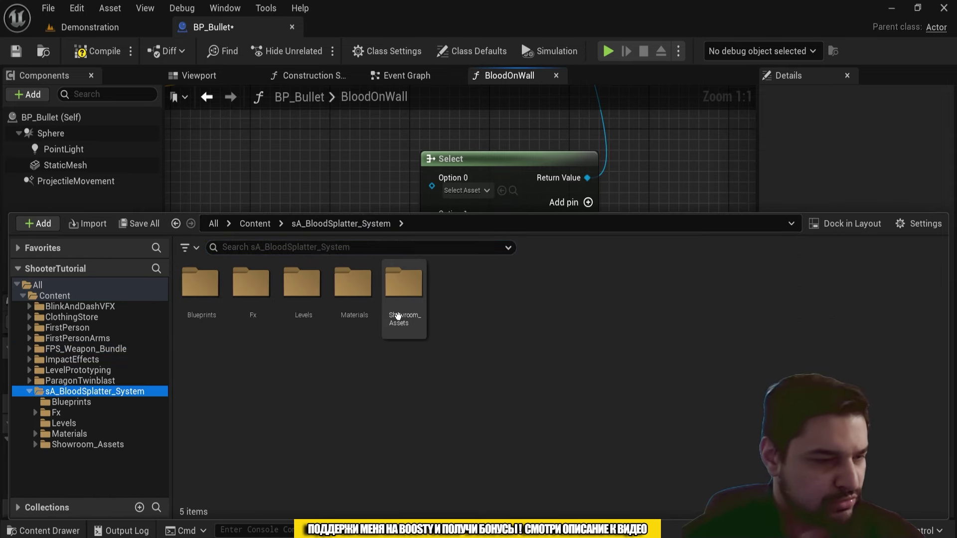
double_click(358, 319)
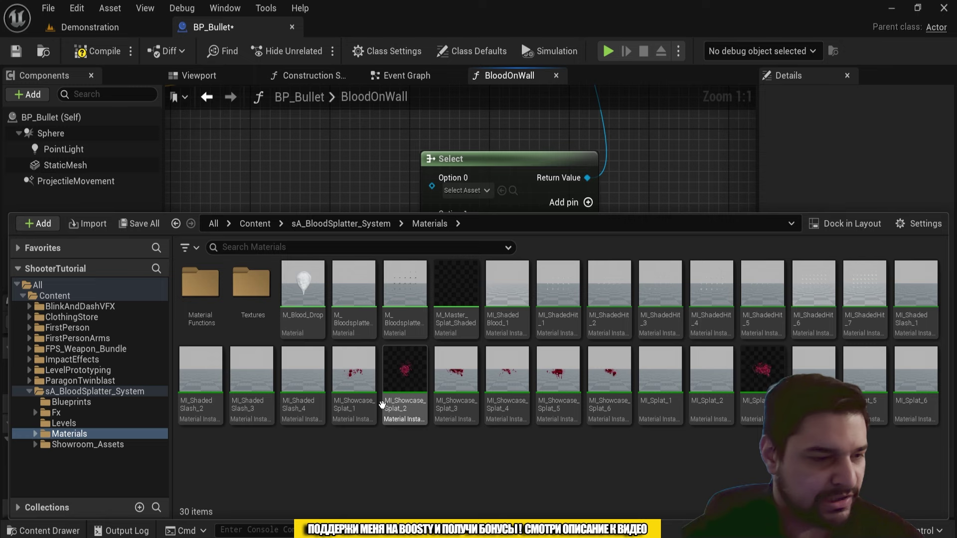
click(355, 384)
click(404, 207)
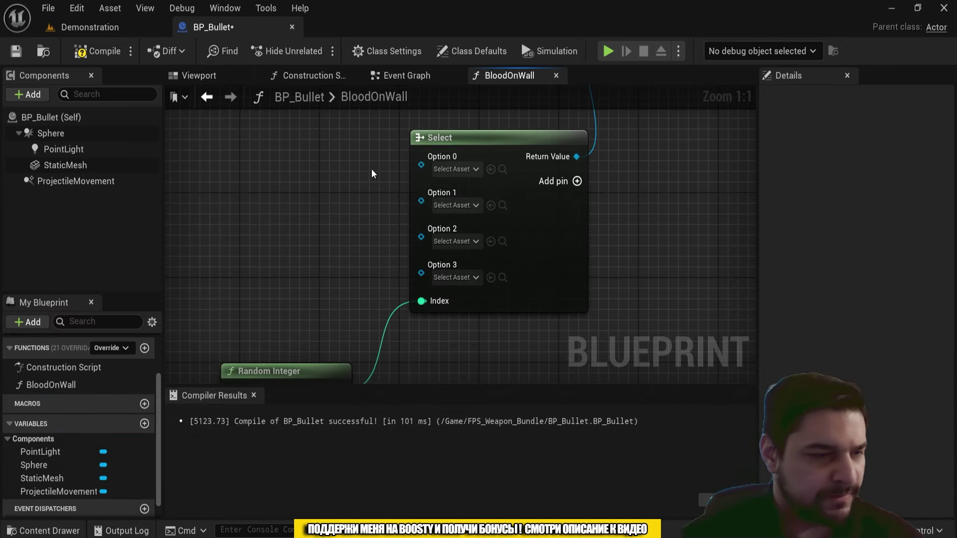
click(501, 169)
key(ctrl+space)
click(406, 396)
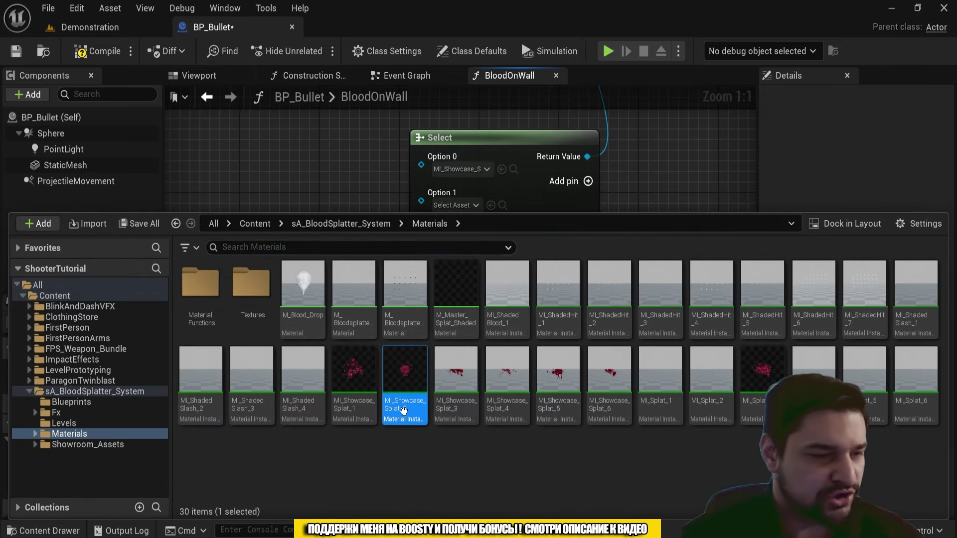
right_drag(330, 192, 318, 165)
click(479, 178)
Step: Assign MI_Showcase_Splat_5 to Option 2 and MI_Showcase_Splat_6 to Option 3
key(ctrl+space)
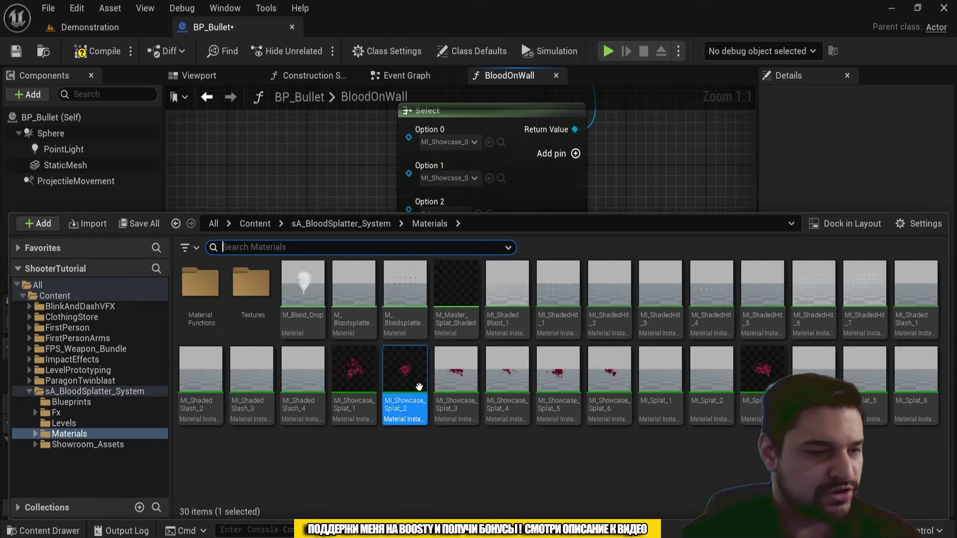
click(474, 447)
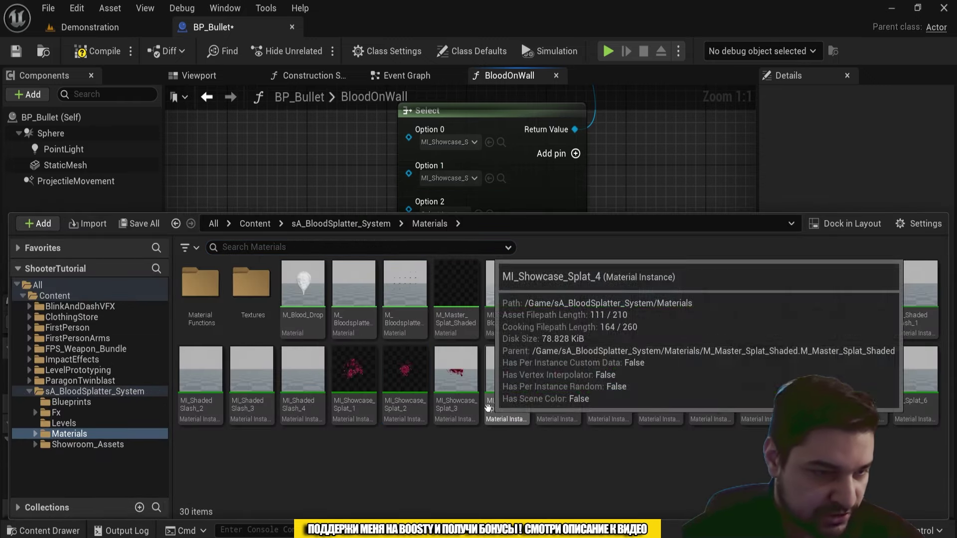
click(558, 379)
right_drag(351, 182, 350, 169)
click(487, 202)
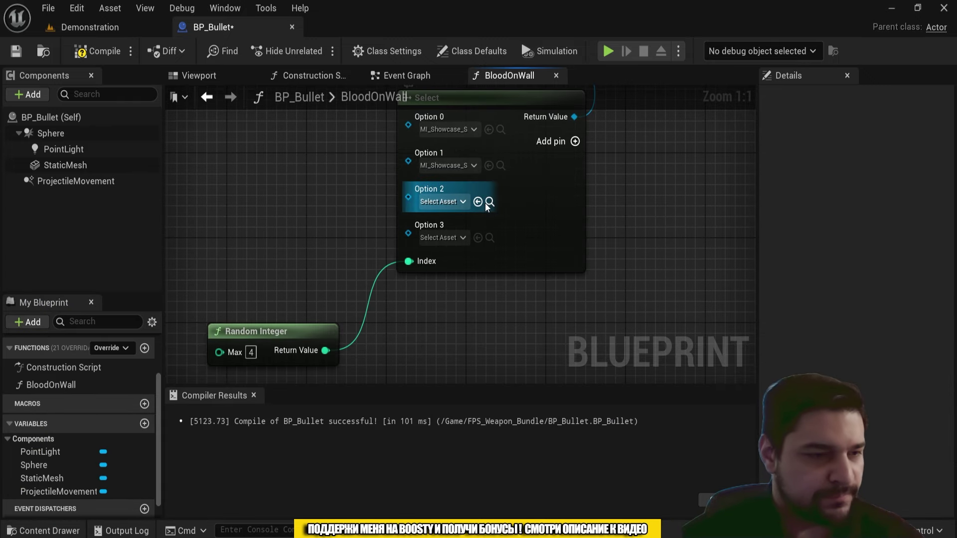
key(ctrl+space)
click(590, 448)
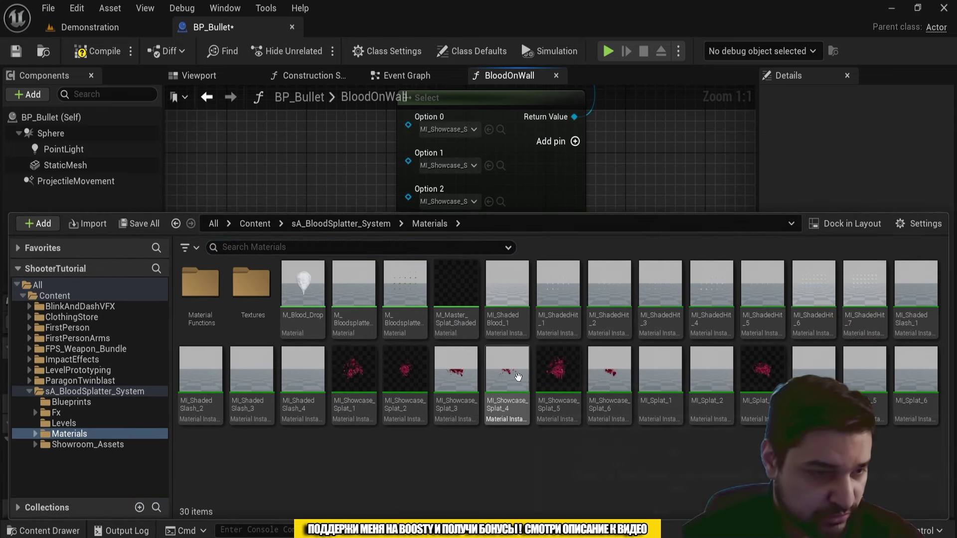
click(612, 378)
click(276, 178)
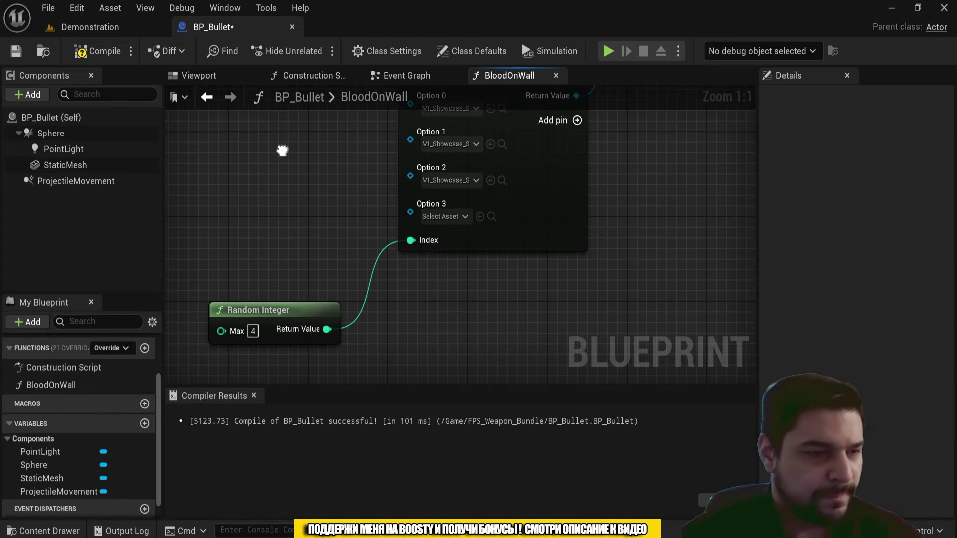
click(493, 241)
right_drag(327, 308, 349, 428)
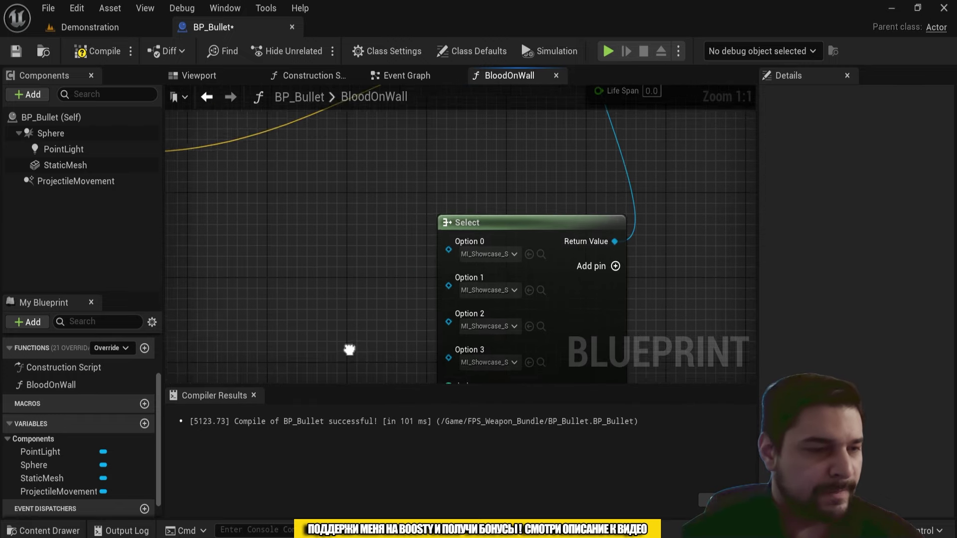
scroll(423, 242, down, 3)
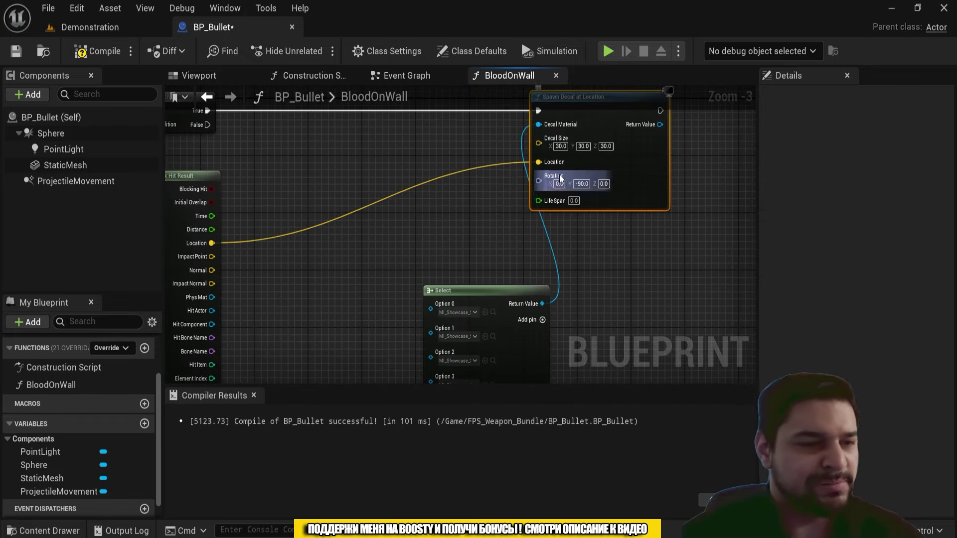
scroll(488, 206, up, 1)
scroll(456, 224, up, 1)
scroll(443, 235, down, 2)
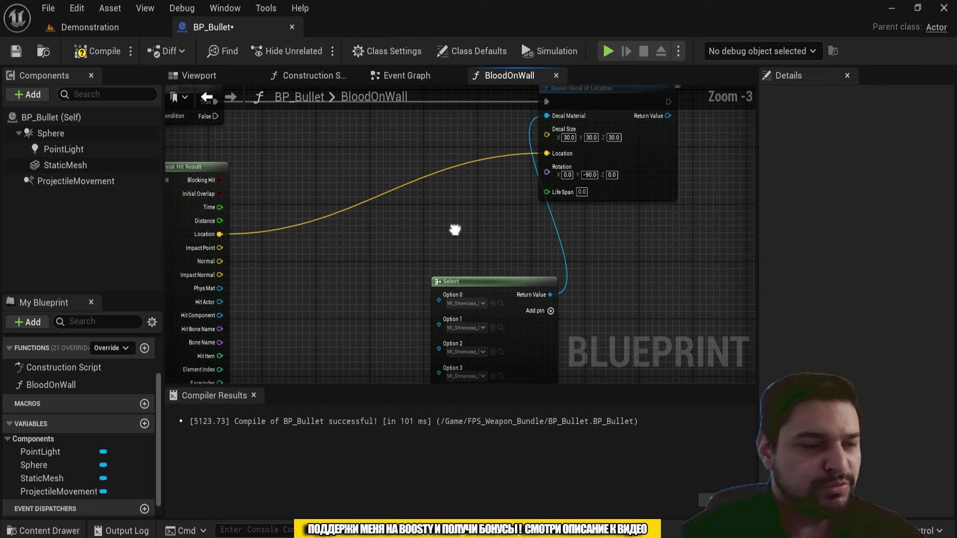
click(469, 292)
scroll(404, 264, up, 1)
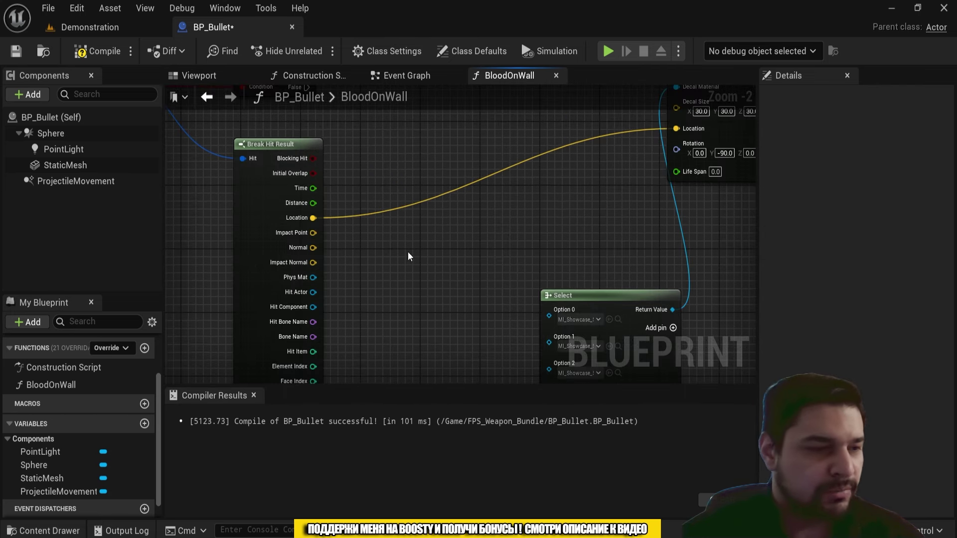
drag(311, 252, 398, 274)
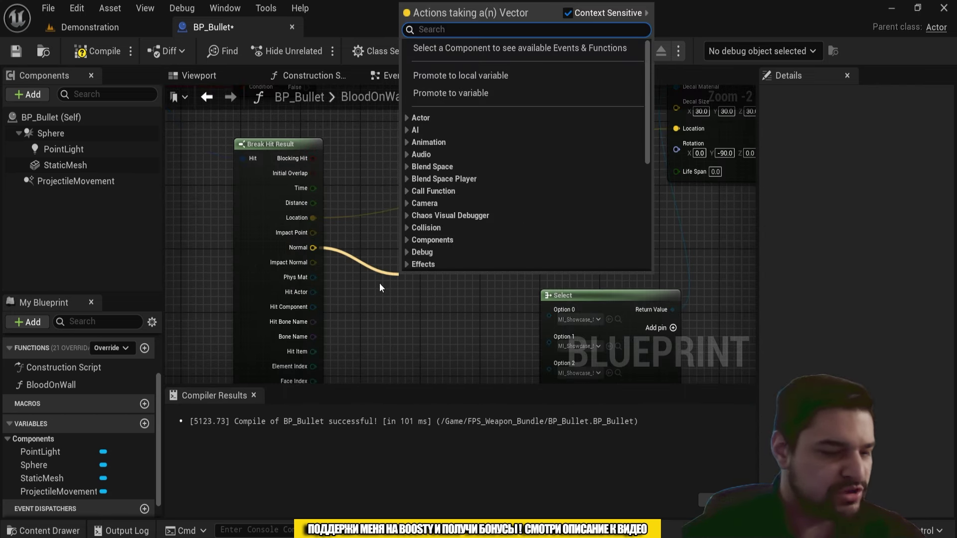
text(make rot from x)
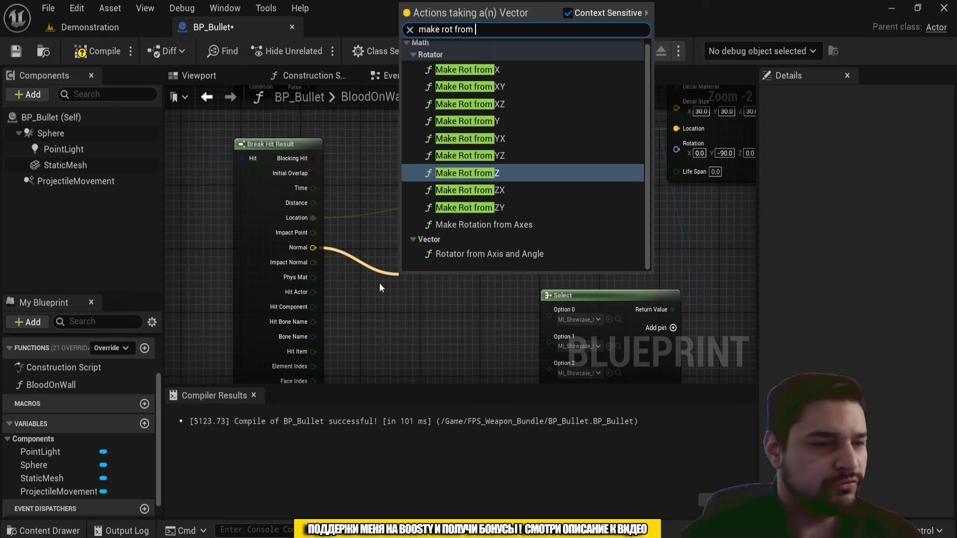
key(Return)
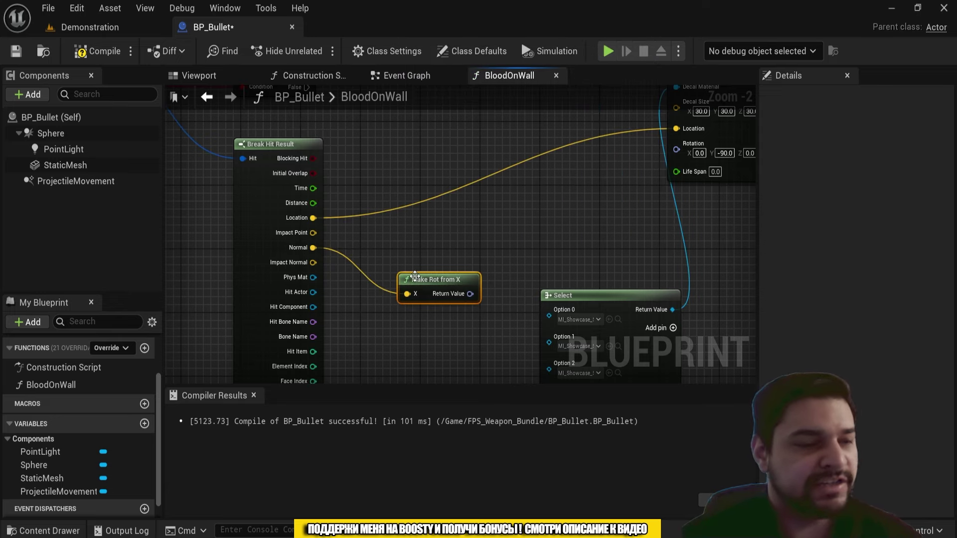
drag(439, 278, 442, 256)
click(519, 224)
right_drag(519, 224, 471, 263)
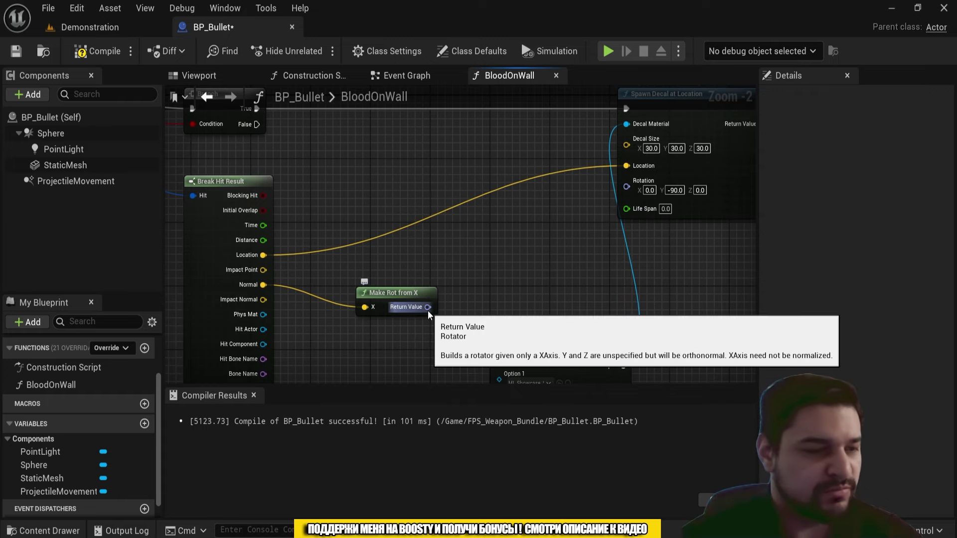
drag(428, 307, 627, 186)
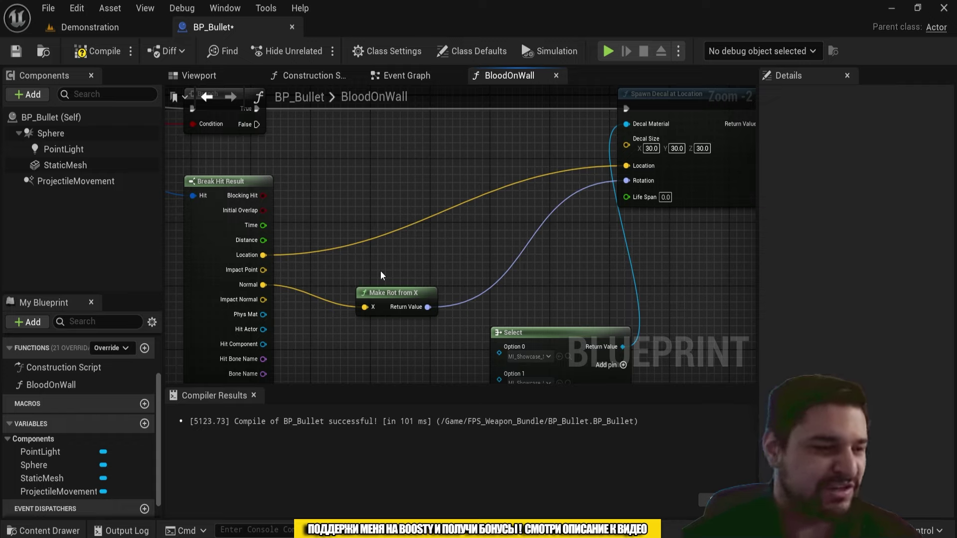
scroll(331, 296, up, 1)
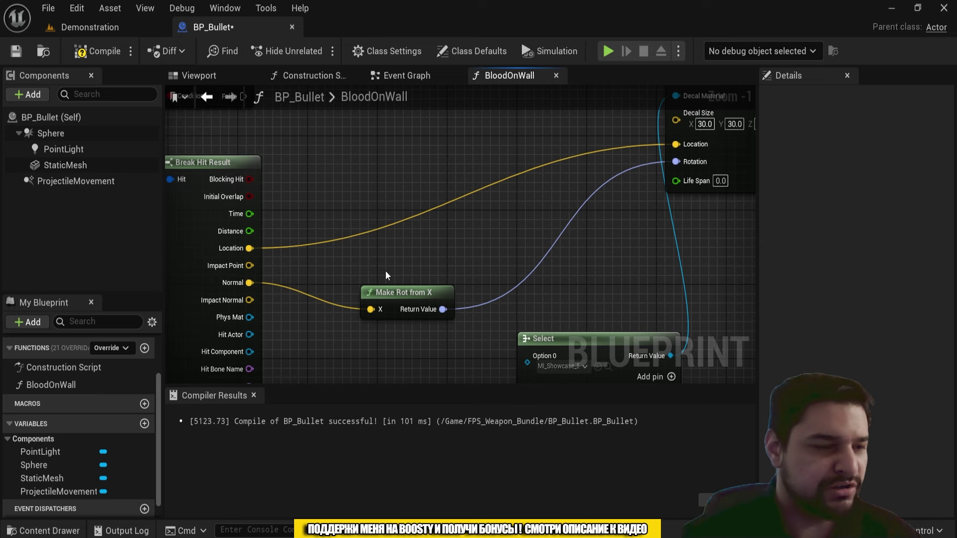
scroll(335, 277, down, 1)
drag(358, 261, 479, 260)
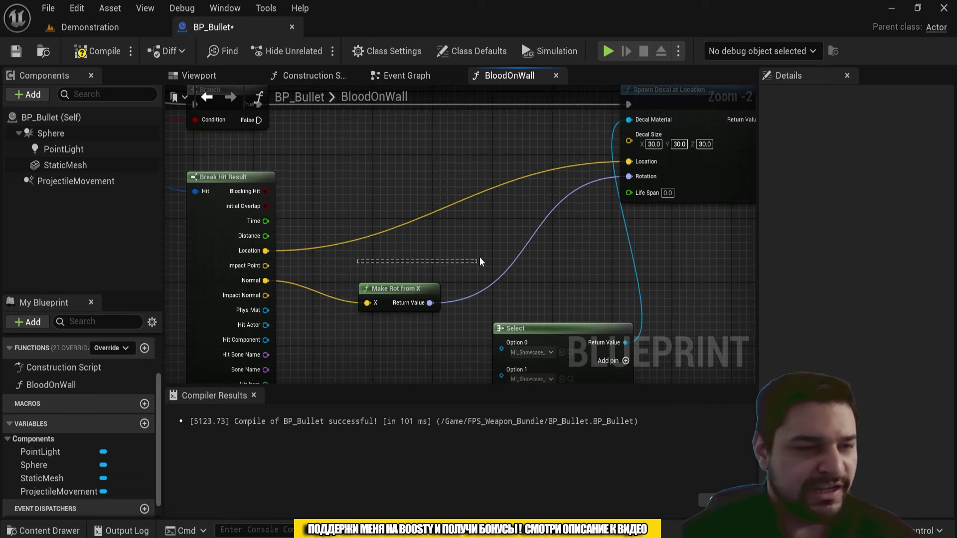
click(413, 289)
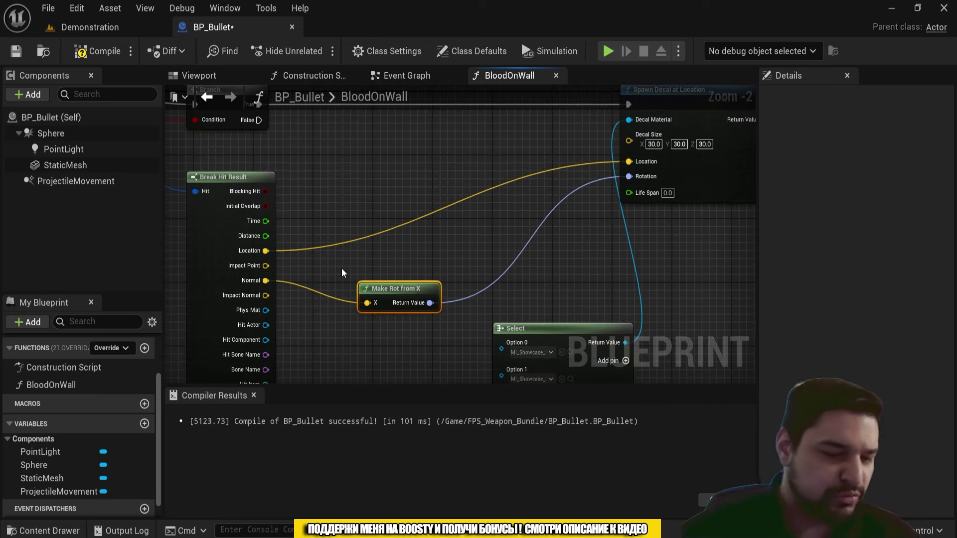
key(Delete)
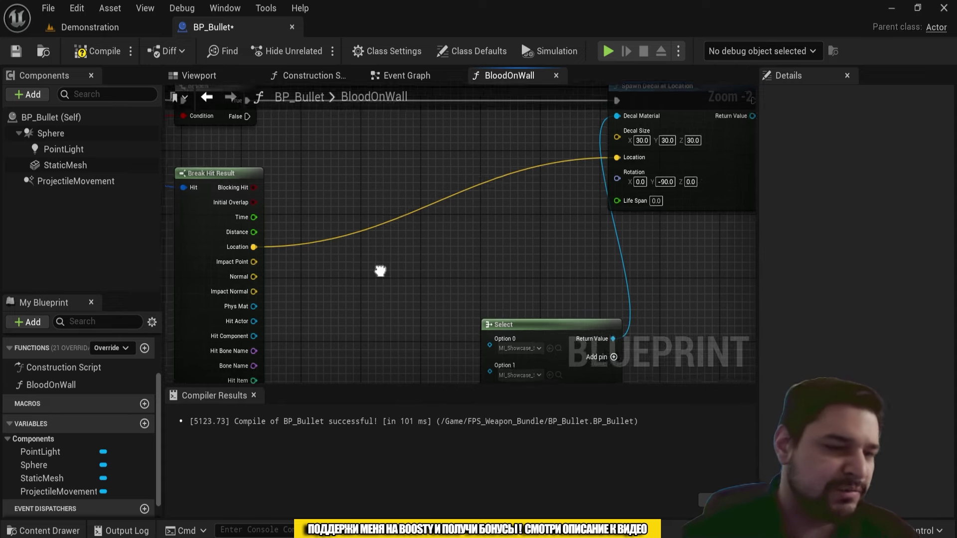
Step: Add a Get Actor Rotation node to the BloodOnWall graph
right_drag(391, 275, 425, 264)
right_click(393, 259)
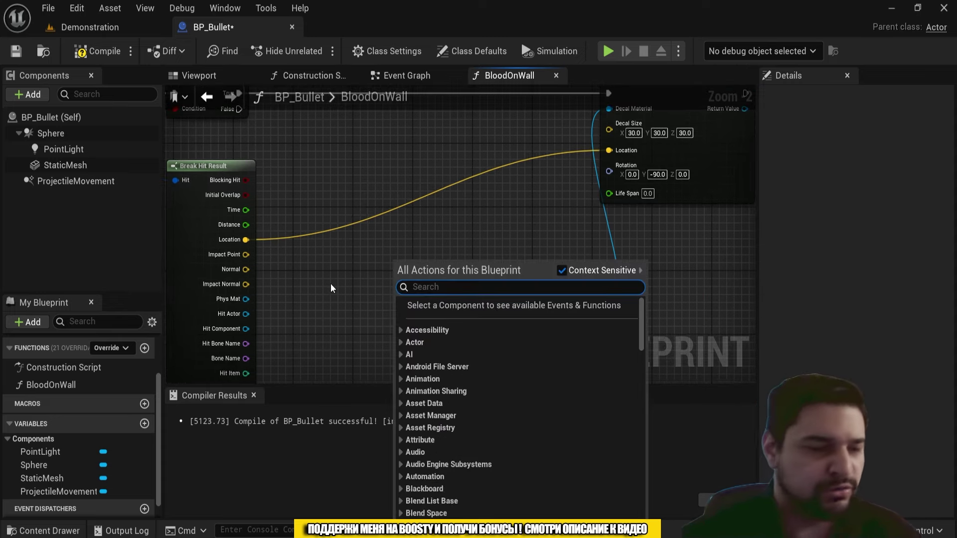
text(Get actor rot)
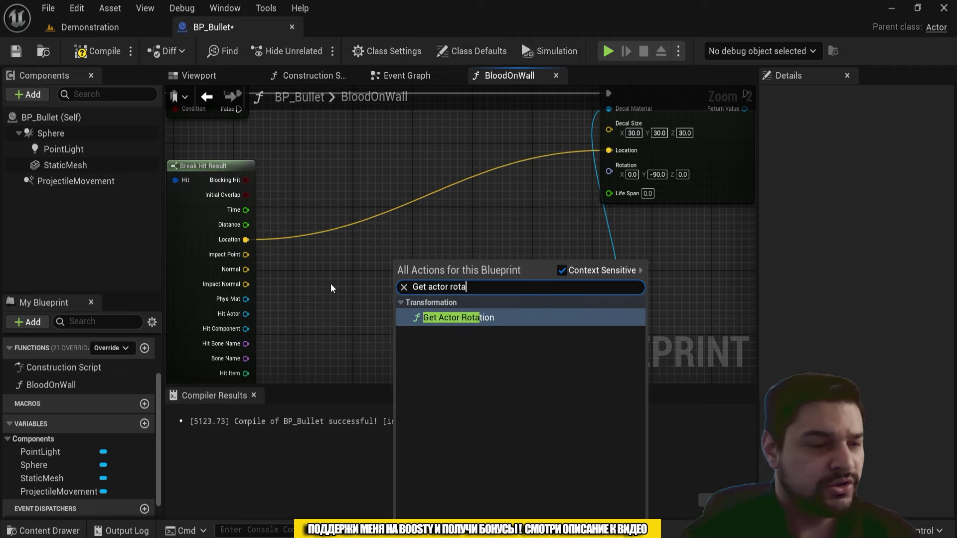
text(a)
key(Return)
drag(461, 263, 416, 264)
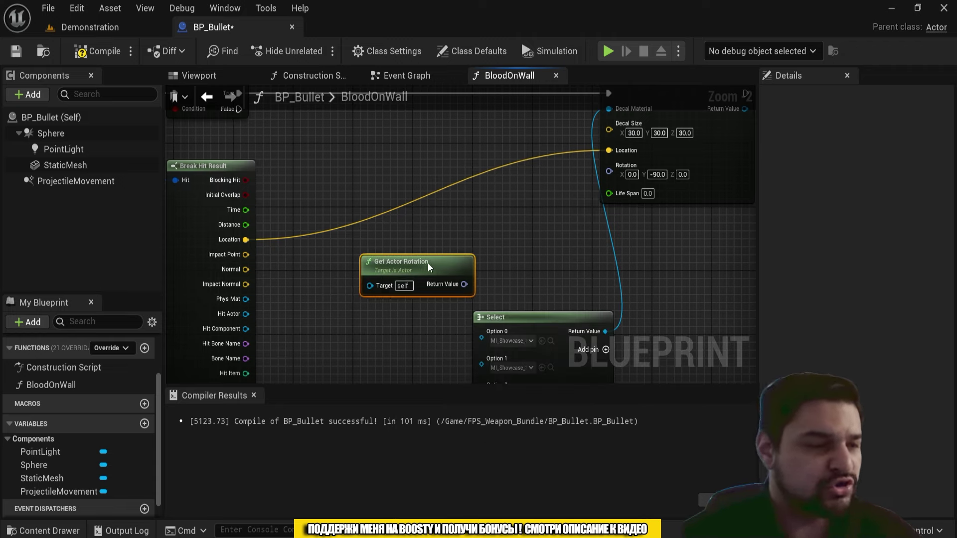
click(451, 237)
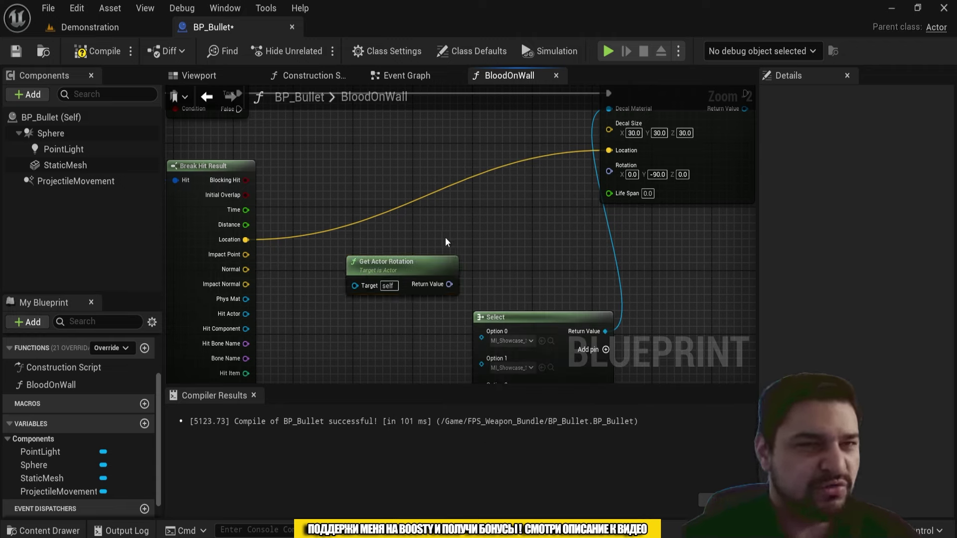
Step: Select the ProjectileMovement component and scroll through its Details settings
click(99, 181)
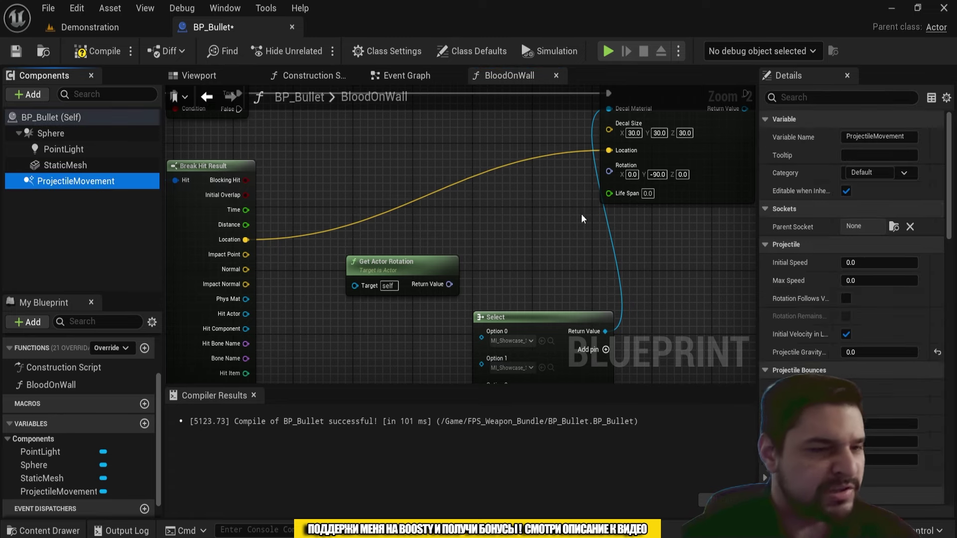
drag(759, 209, 423, 234)
scroll(501, 279, down, 4)
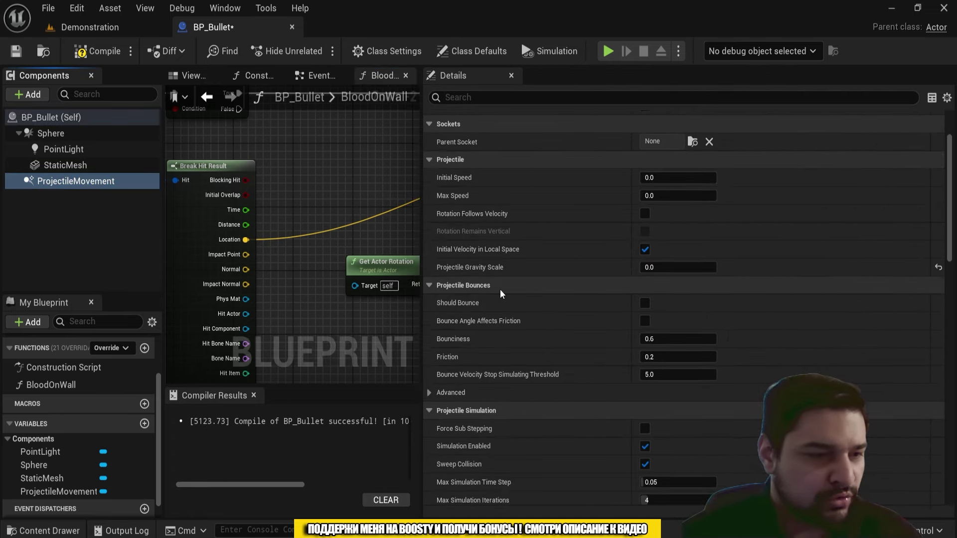
scroll(511, 254, down, 1)
scroll(511, 254, down, 2)
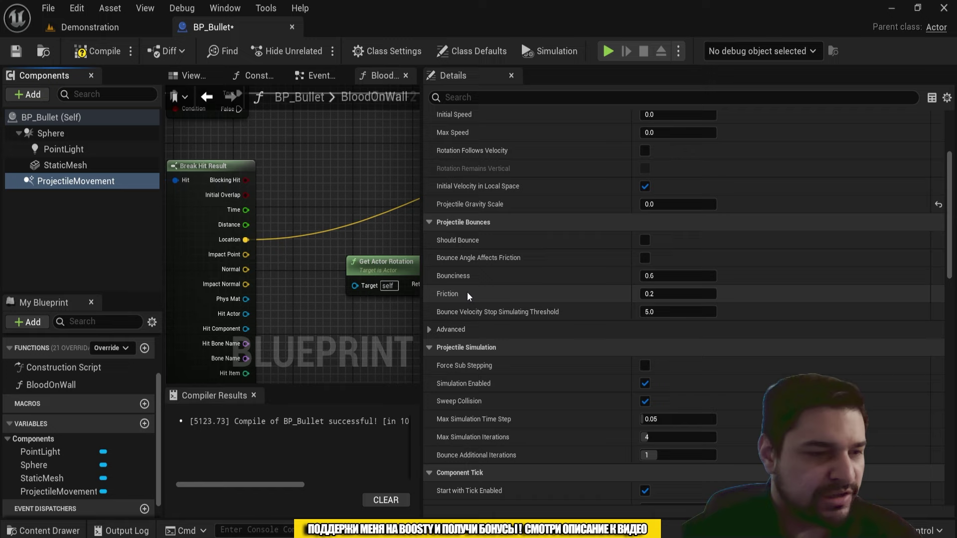
scroll(463, 299, down, 4)
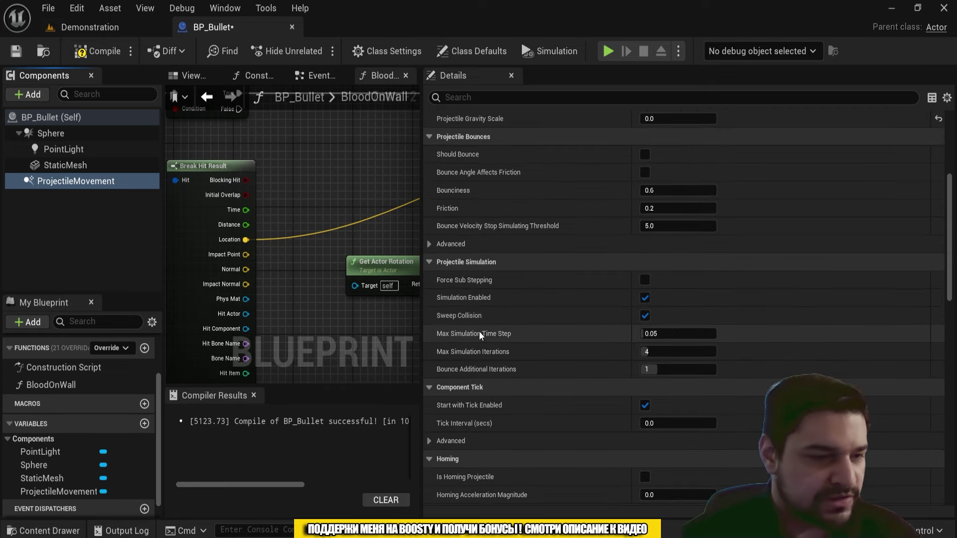
scroll(483, 375, down, 2)
scroll(480, 386, down, 8)
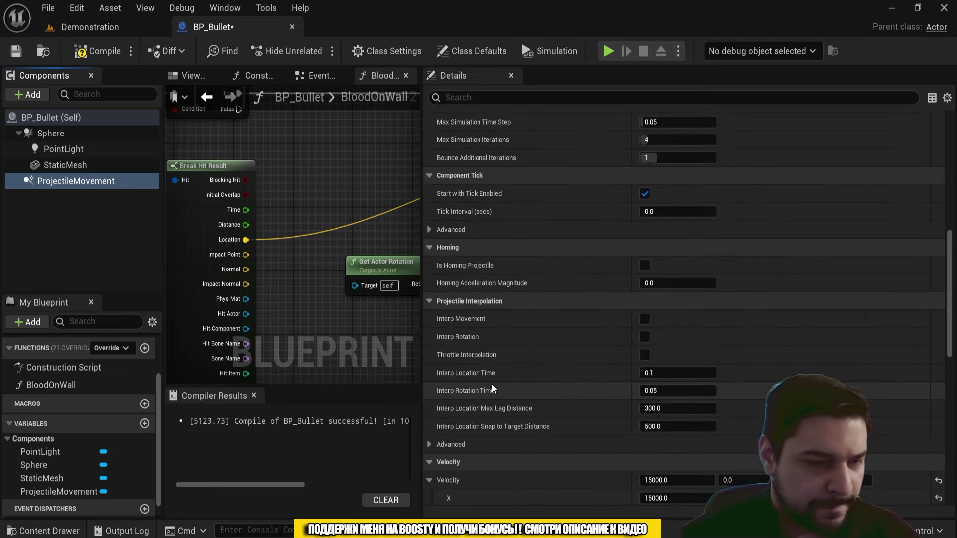
scroll(496, 394, down, 2)
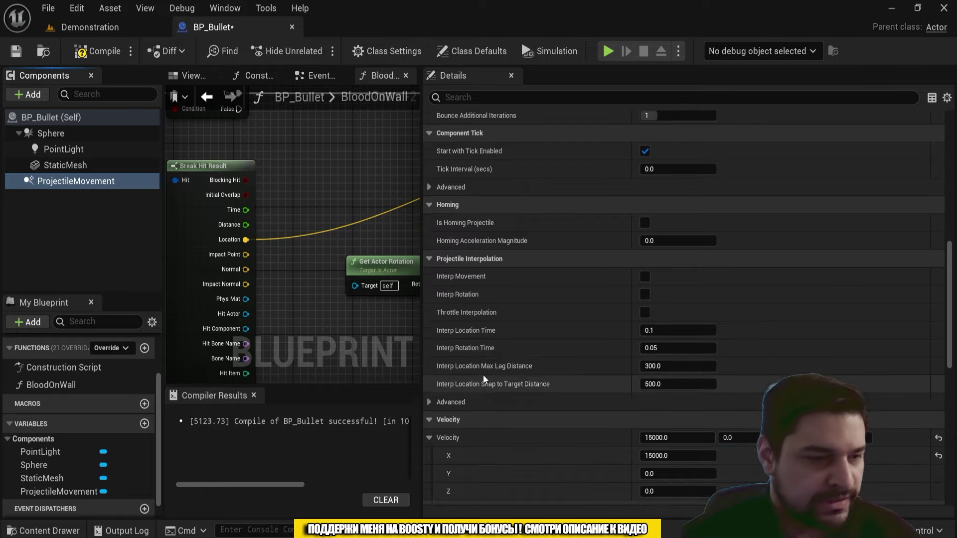
scroll(487, 352, down, 2)
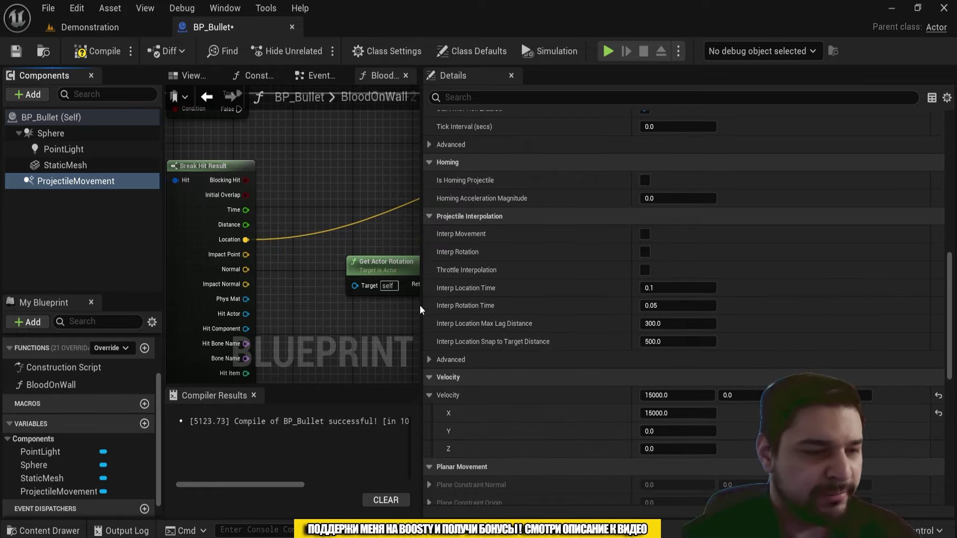
drag(422, 305, 696, 200)
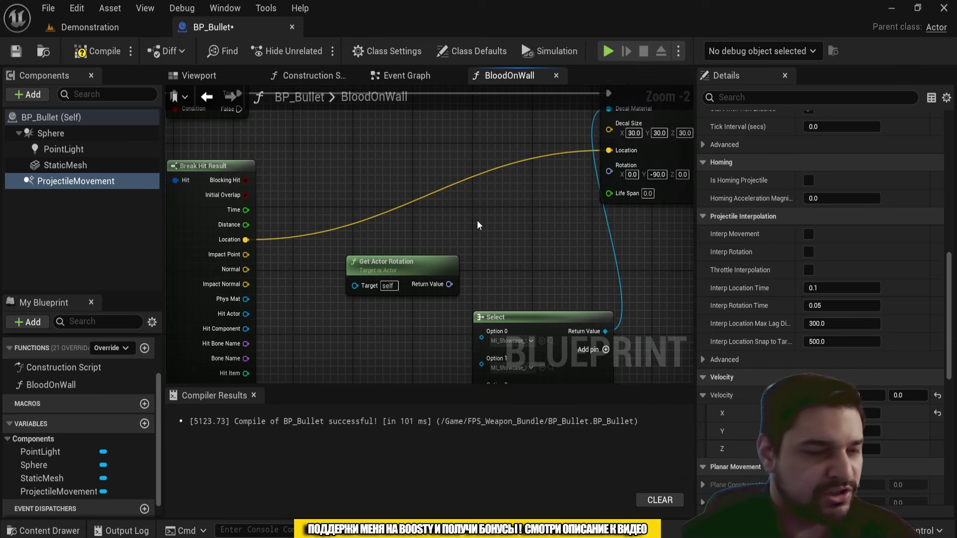
Step: Connect Get Actor Rotation's output to the spawned decal's Rotation input
right_drag(414, 191, 388, 209)
right_drag(434, 263, 459, 282)
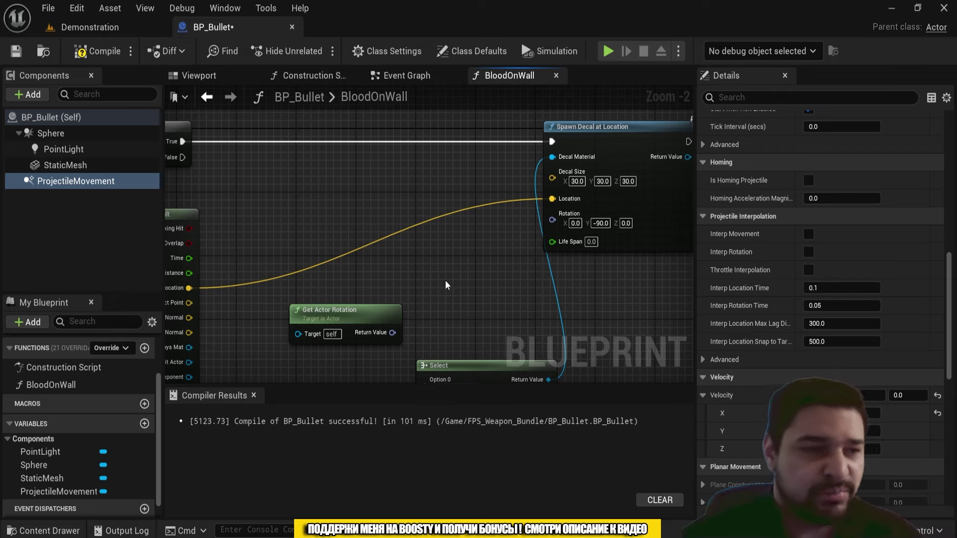
right_drag(425, 291, 444, 287)
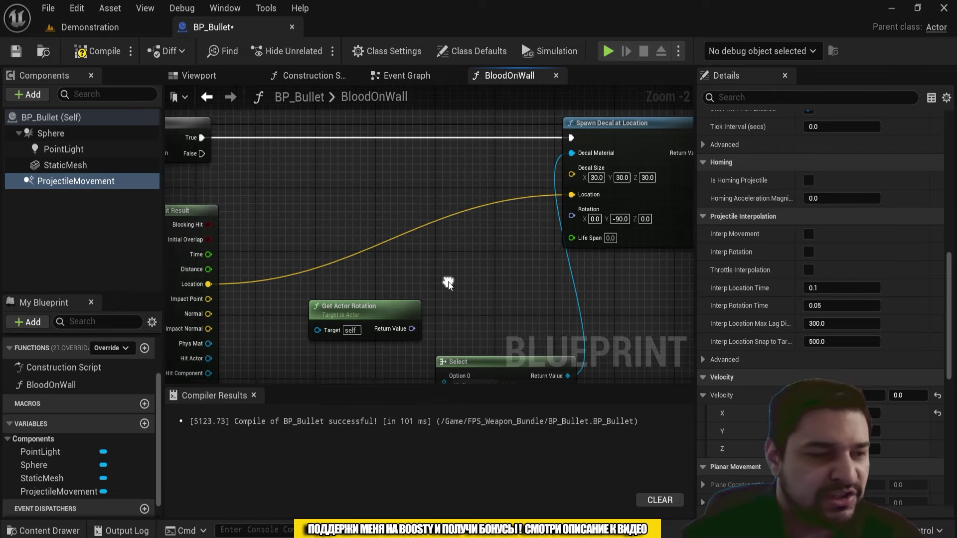
click(385, 303)
click(276, 331)
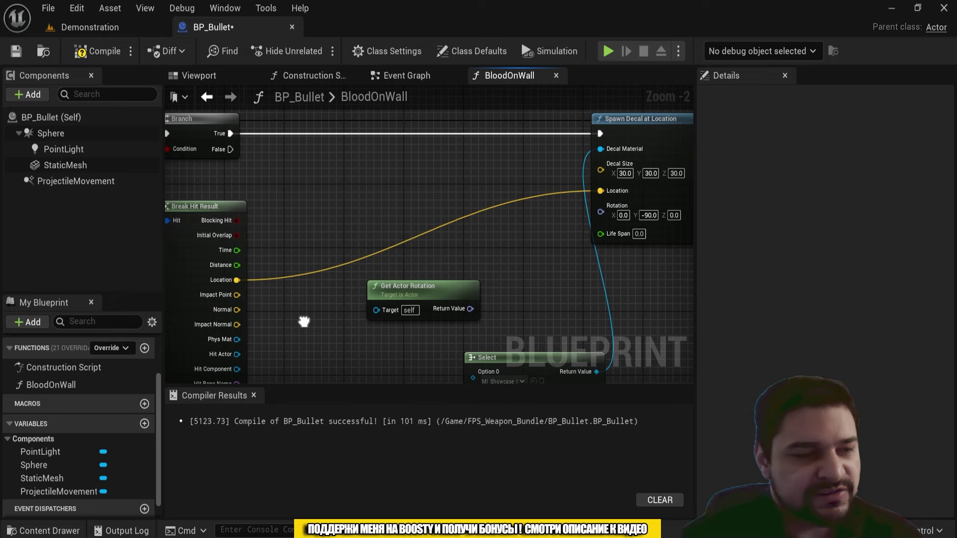
mouse_move(268, 313)
right_down()
mouse_move(332, 269)
mouse_move(326, 231)
right_up()
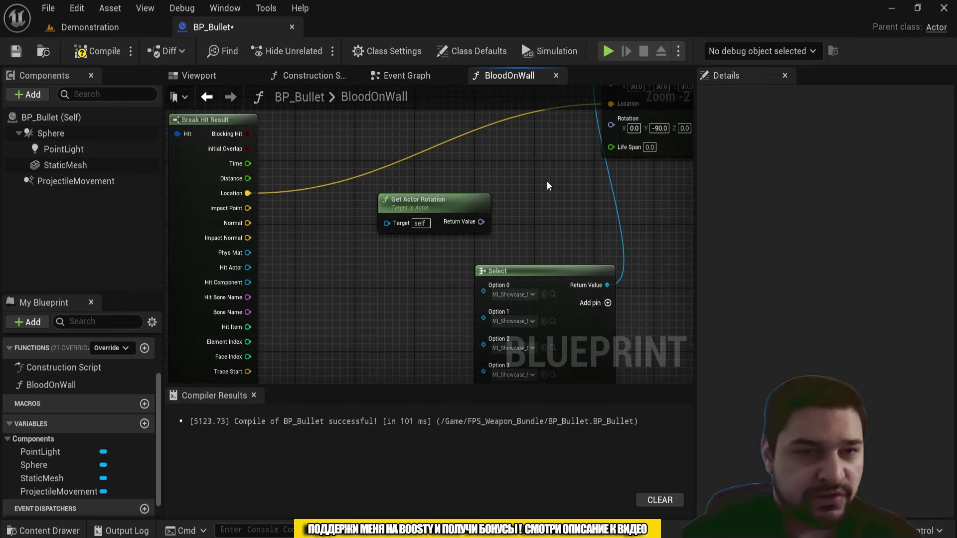
right_drag(502, 190, 473, 217)
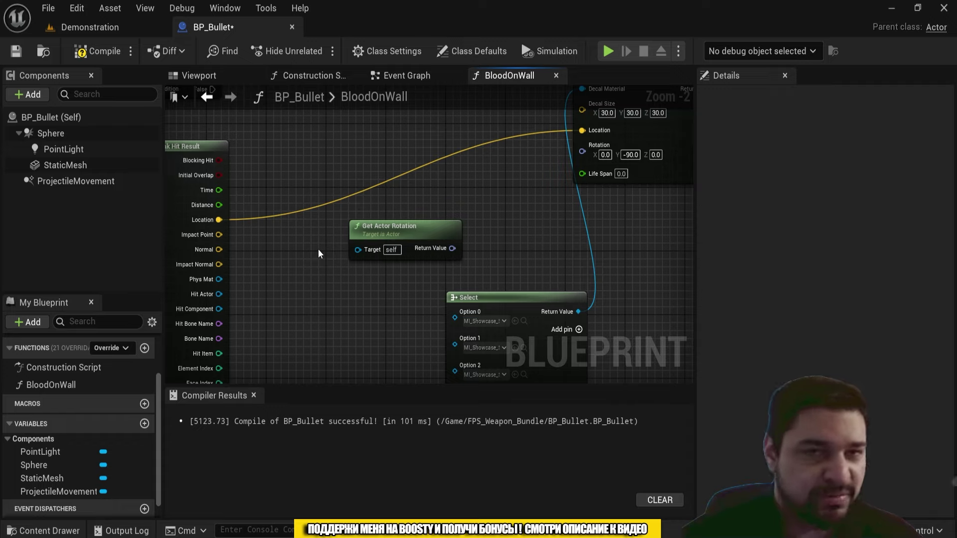
click(414, 231)
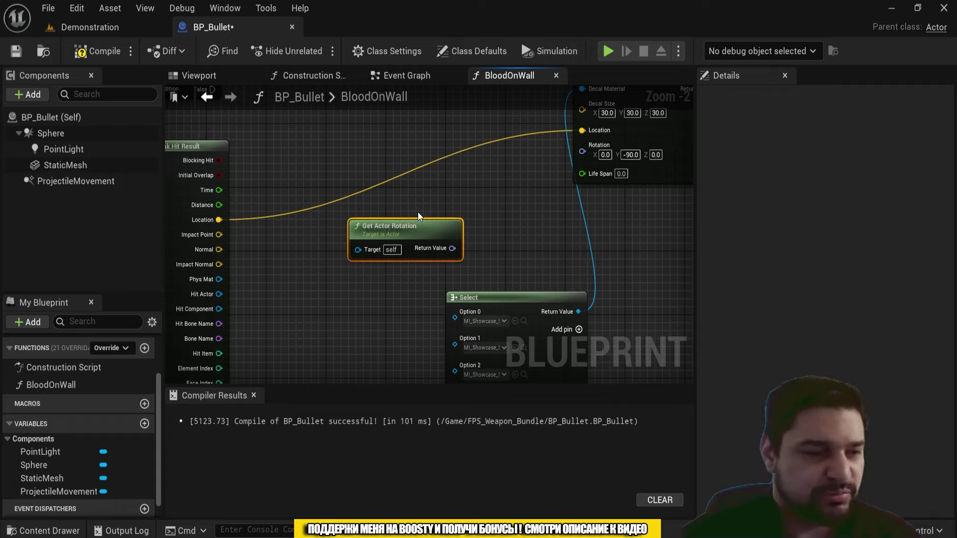
click(336, 238)
drag(453, 249, 584, 146)
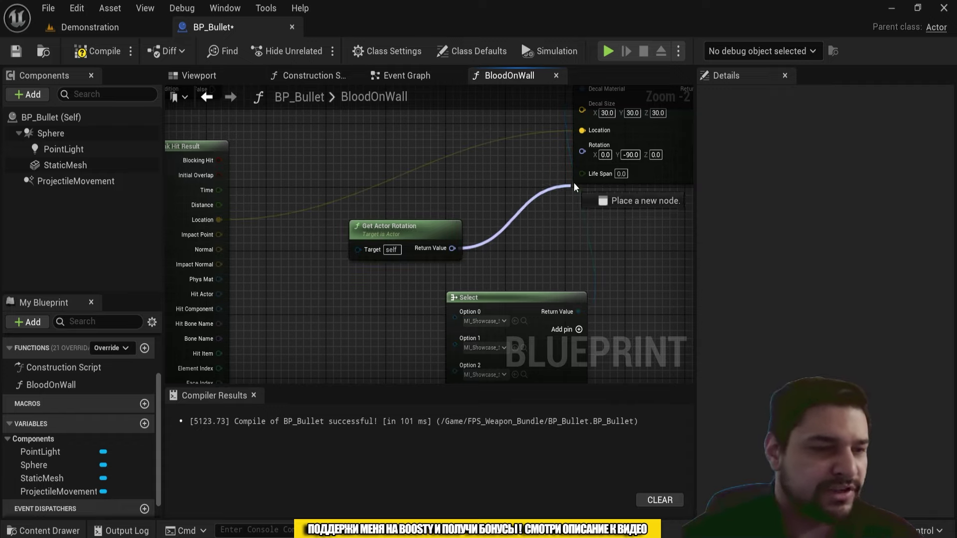
drag(421, 238, 389, 238)
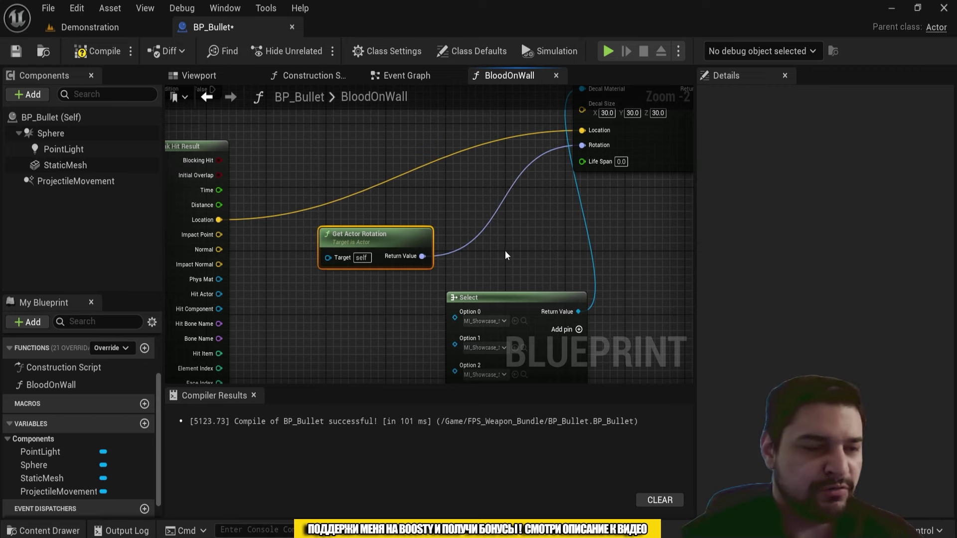
click(503, 251)
Step: Set Line Trace By Channel's Draw Debug Type to None and return to the Demonstration level
scroll(501, 251, down, 1)
right_drag(502, 252, 470, 263)
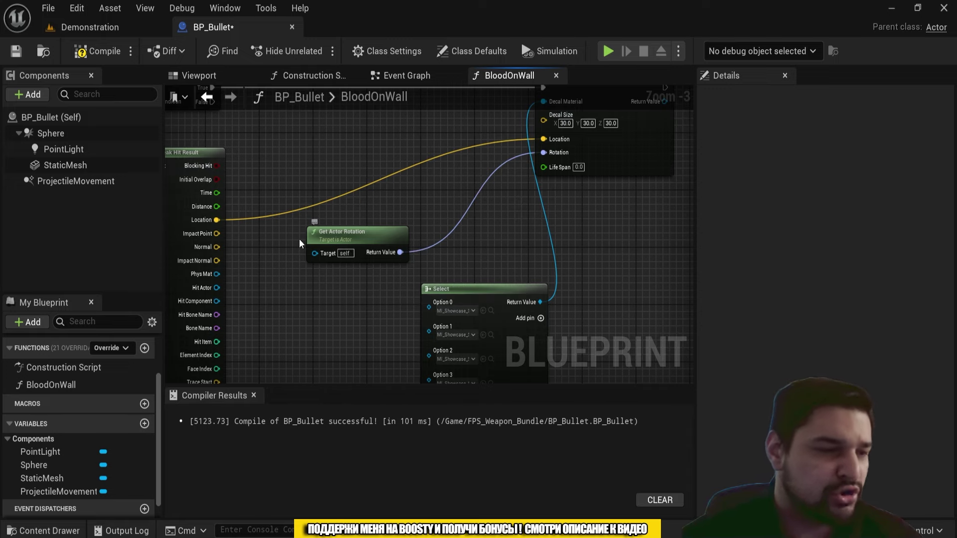
scroll(351, 274, down, 1)
scroll(351, 274, down, 3)
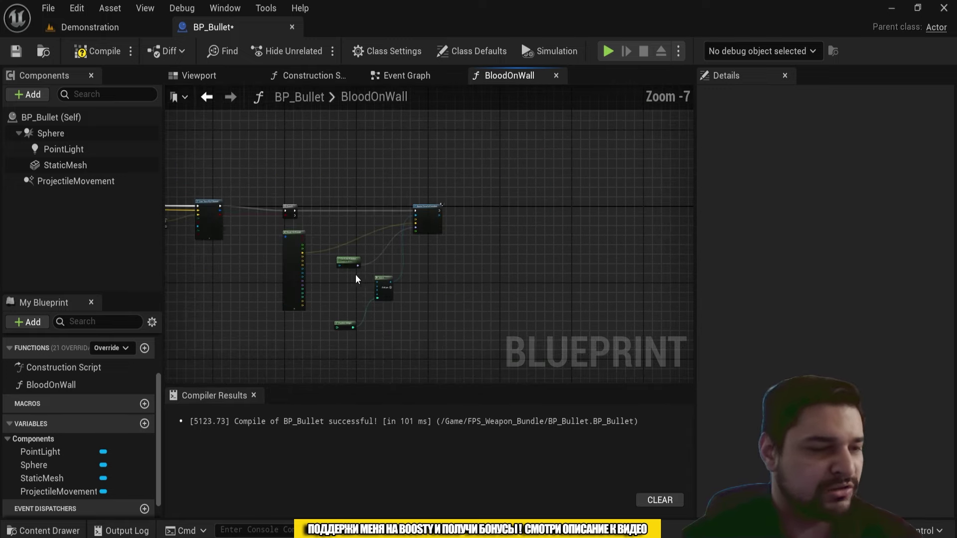
scroll(407, 280, up, 3)
scroll(480, 255, down, 1)
scroll(435, 266, down, 1)
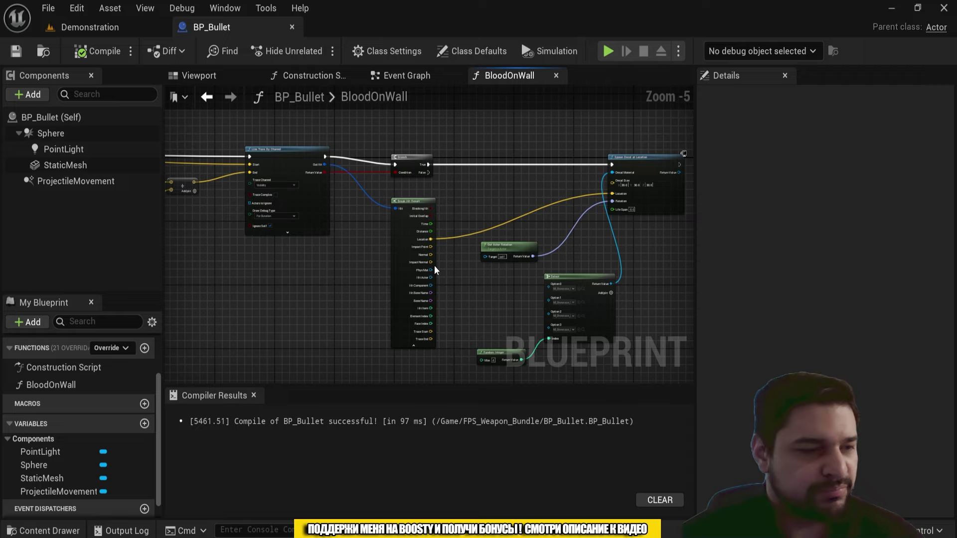
scroll(339, 258, up, 3)
right_drag(339, 257, 475, 264)
scroll(475, 264, down, 1)
scroll(384, 256, up, 4)
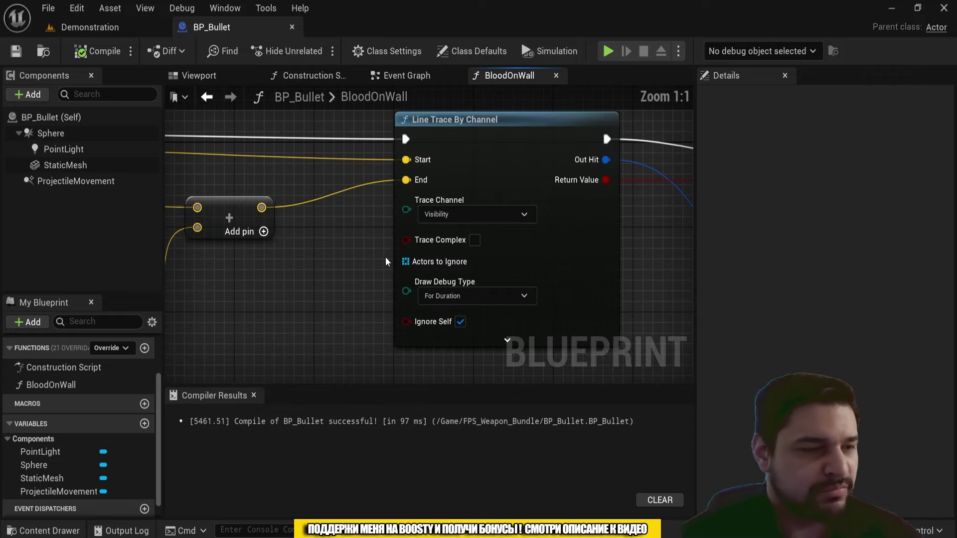
right_drag(384, 256, 315, 202)
click(430, 254)
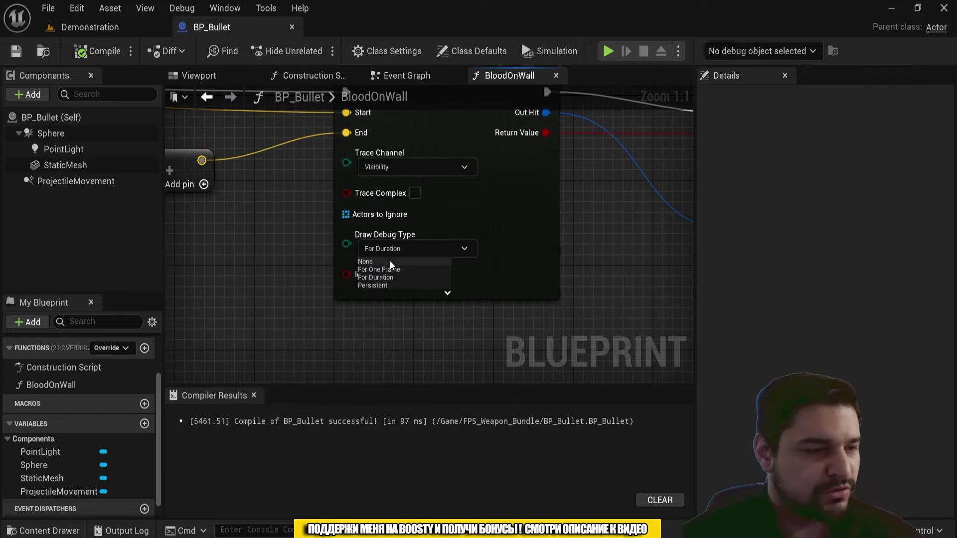
click(377, 263)
scroll(414, 265, down, 4)
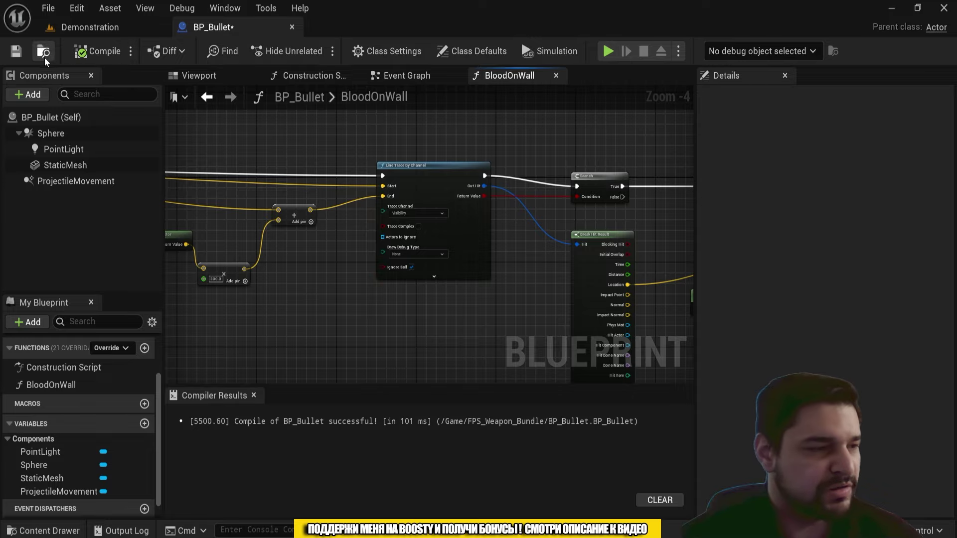
click(109, 36)
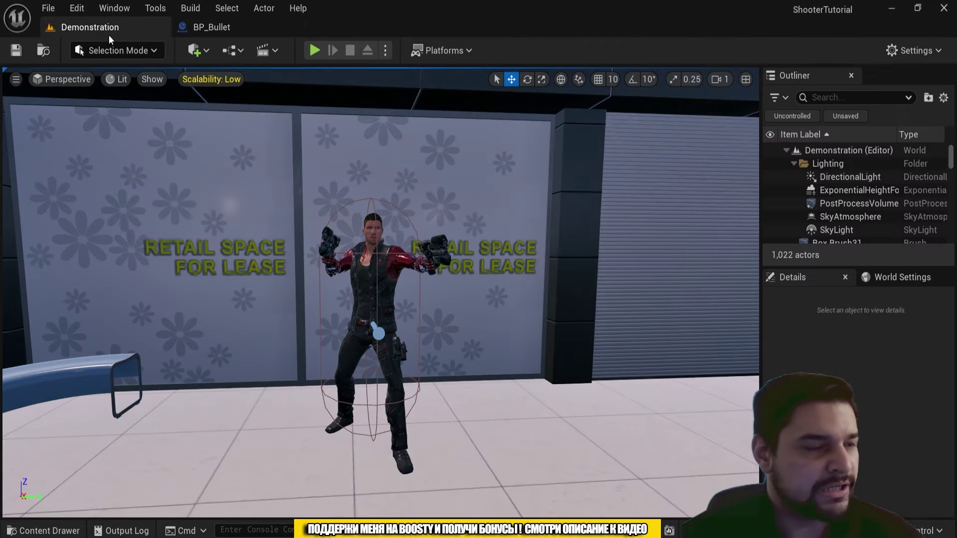
click(315, 50)
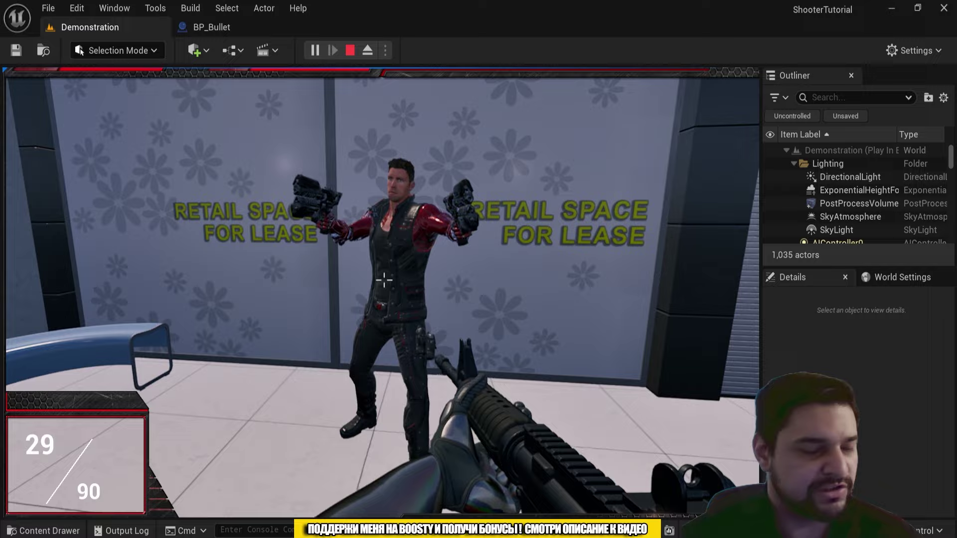
click(384, 280)
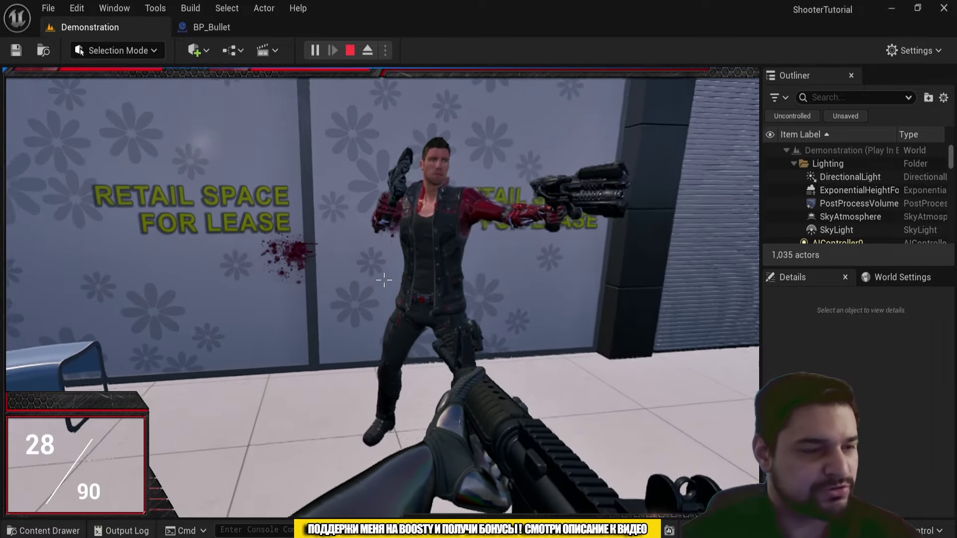
click(384, 280)
right_click(384, 280)
click(384, 280)
click(384, 281)
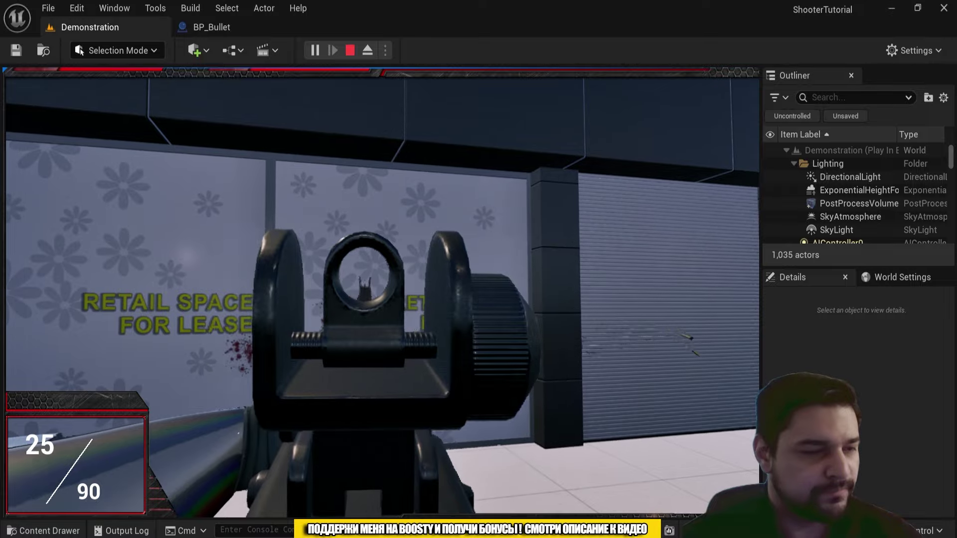
right_click(384, 280)
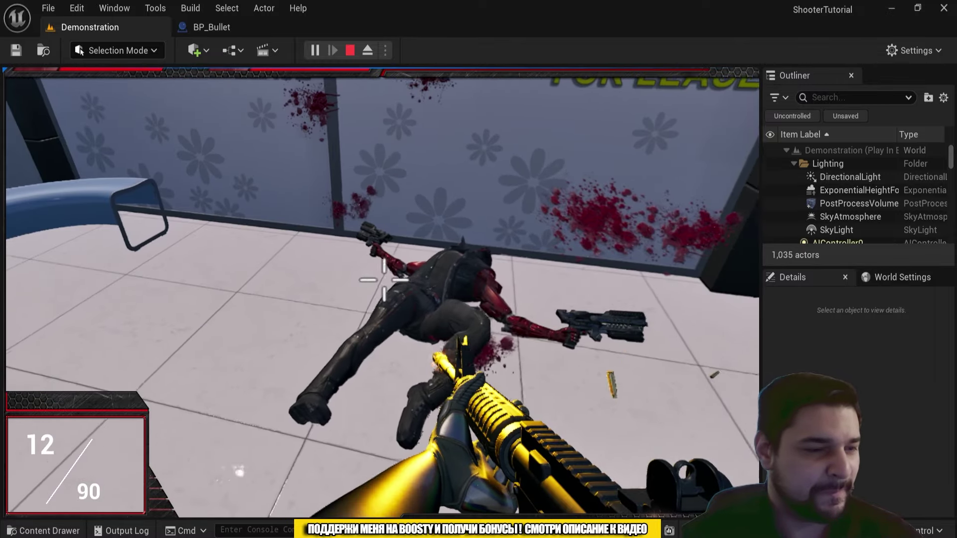
click(384, 280)
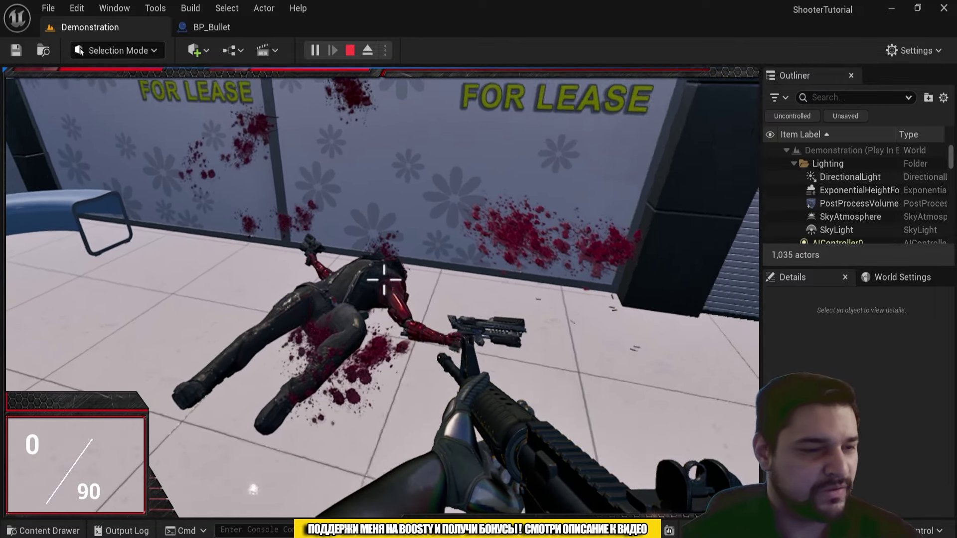
key(r)
click(384, 279)
click(384, 279)
click(384, 280)
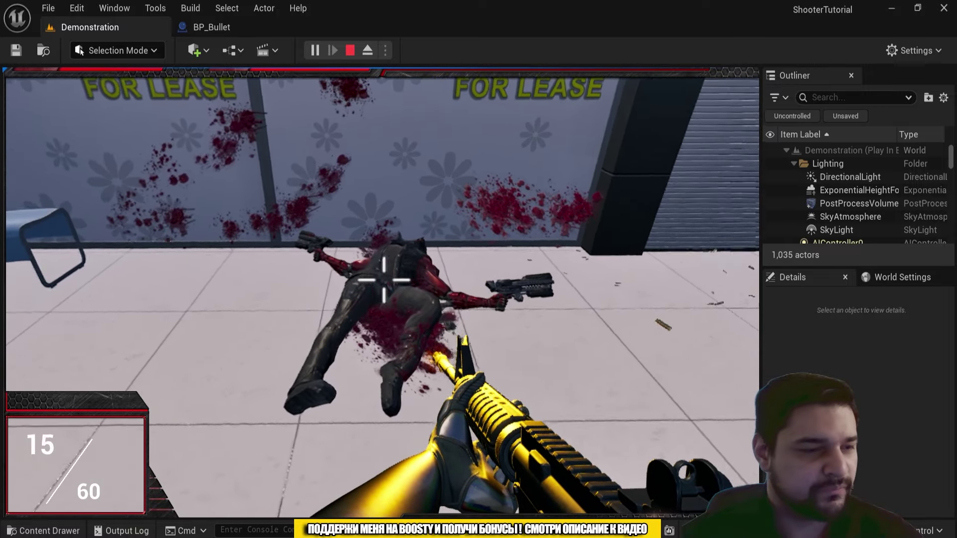
click(384, 280)
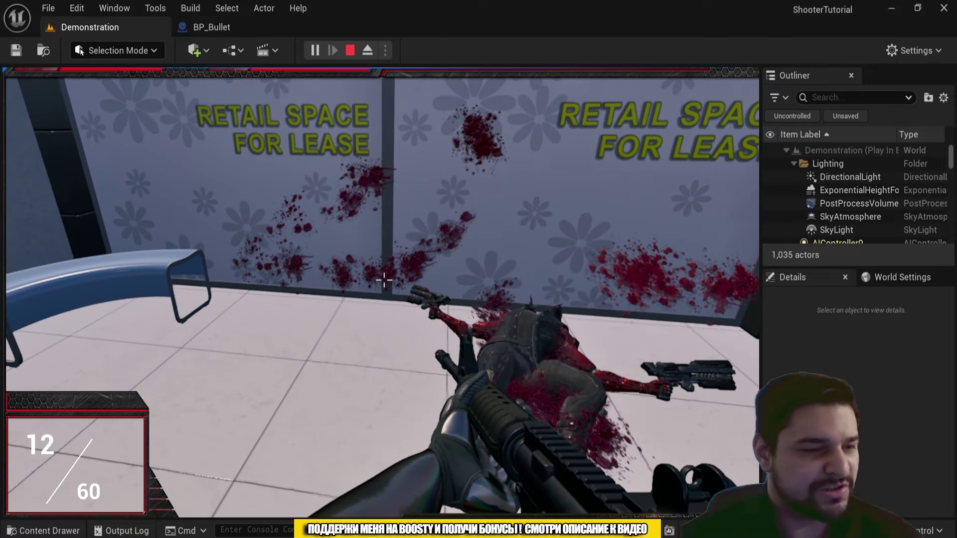
key(r)
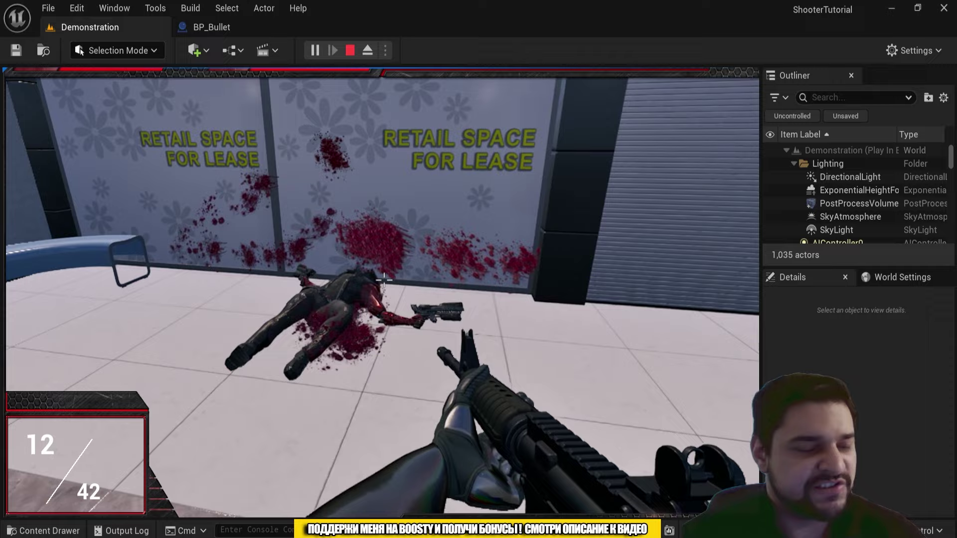
key(w)
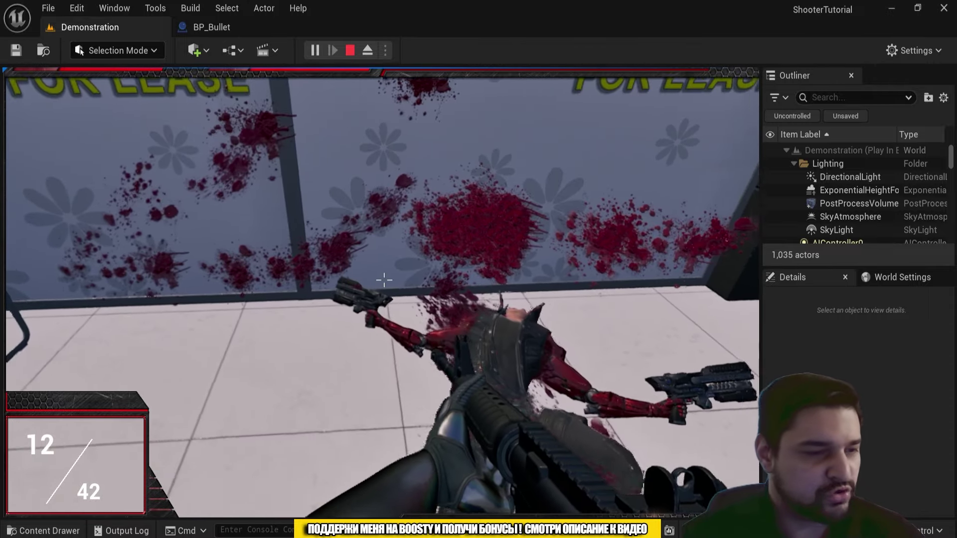
key(s)
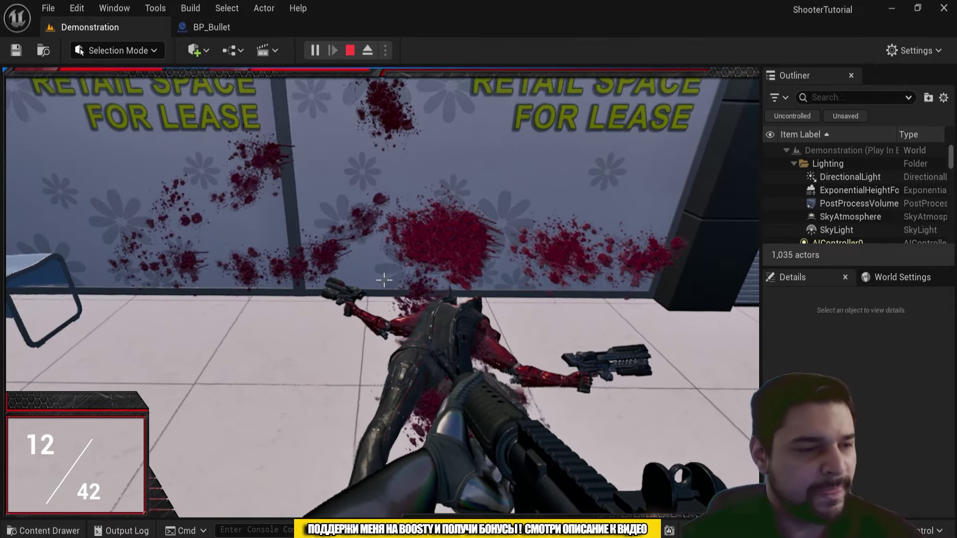
key(Escape)
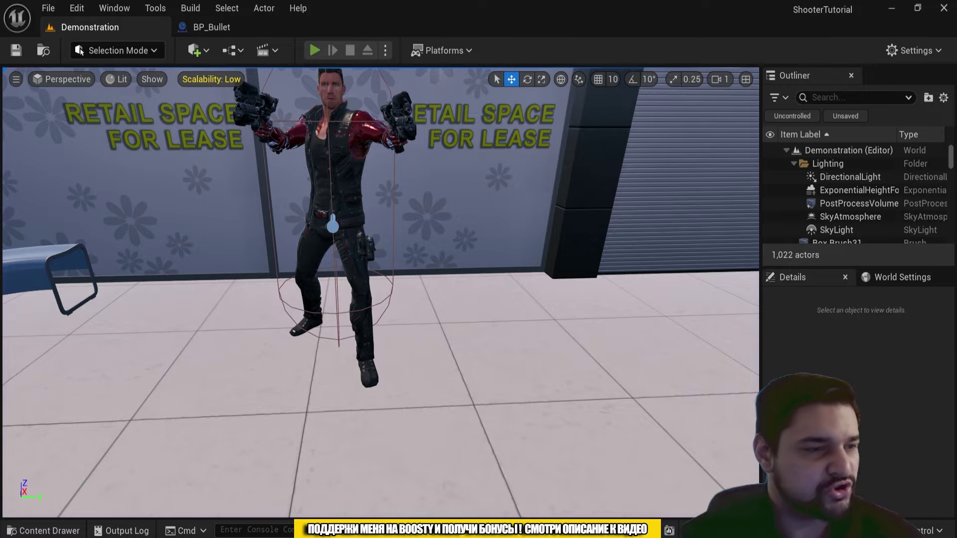
key(alt+p)
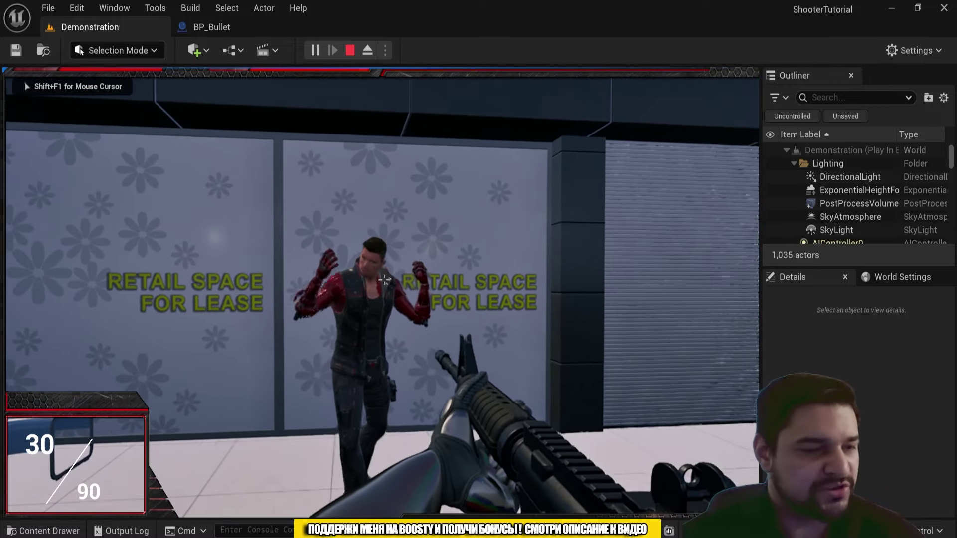
key(a)
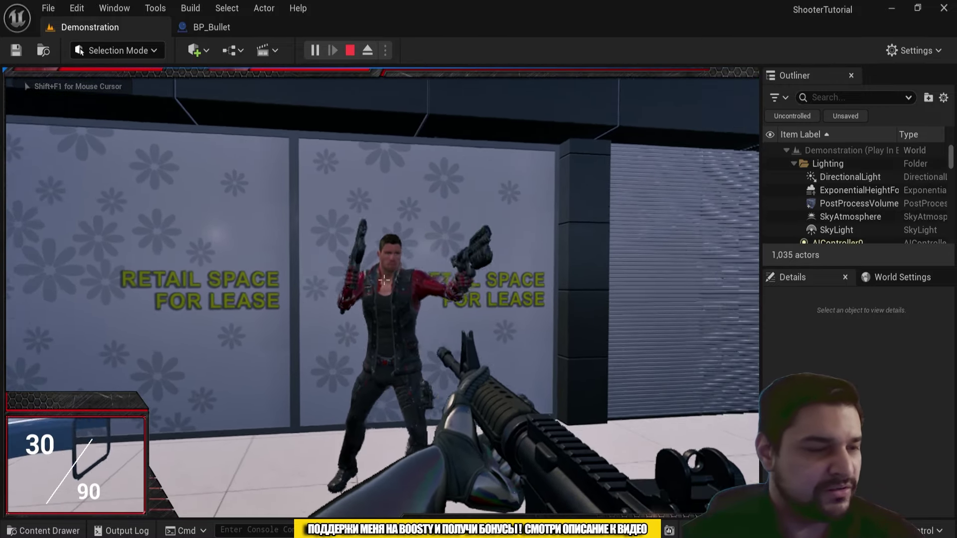
key(w)
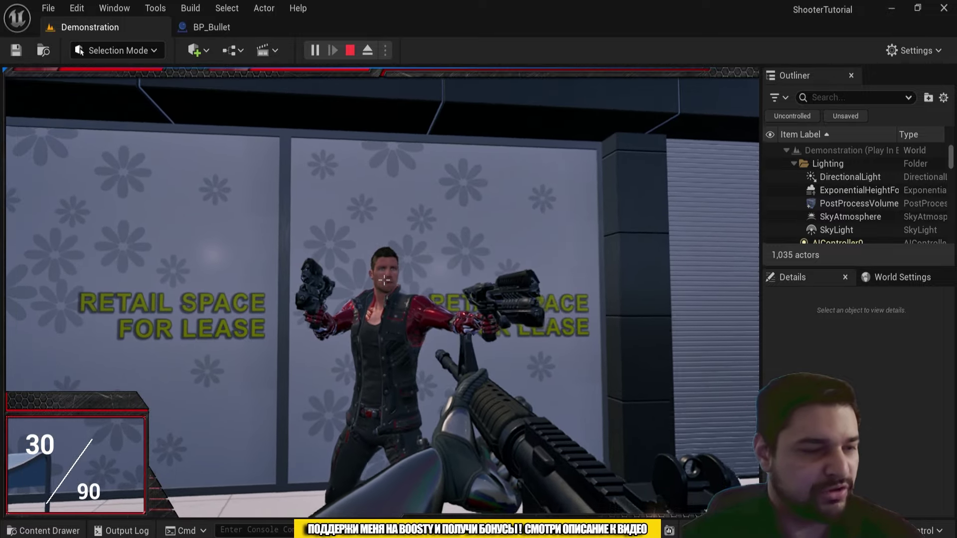
click(384, 279)
click(384, 279)
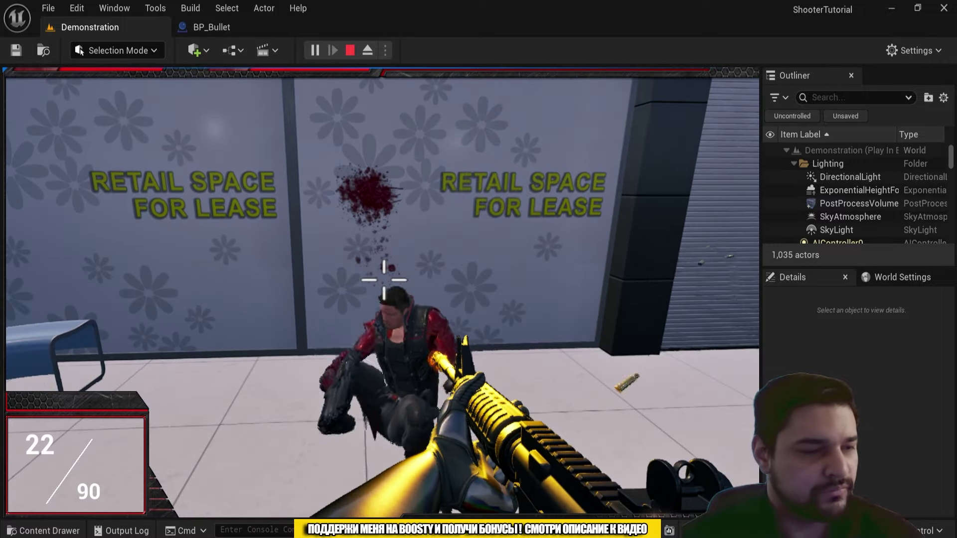
key(w)
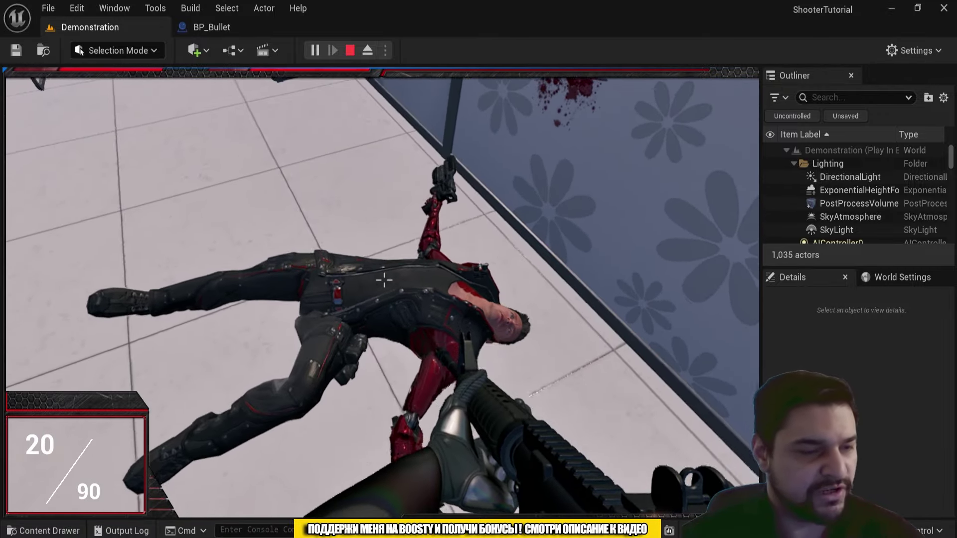
drag(384, 280, 384, 280)
key(r)
key(r)
key(r)
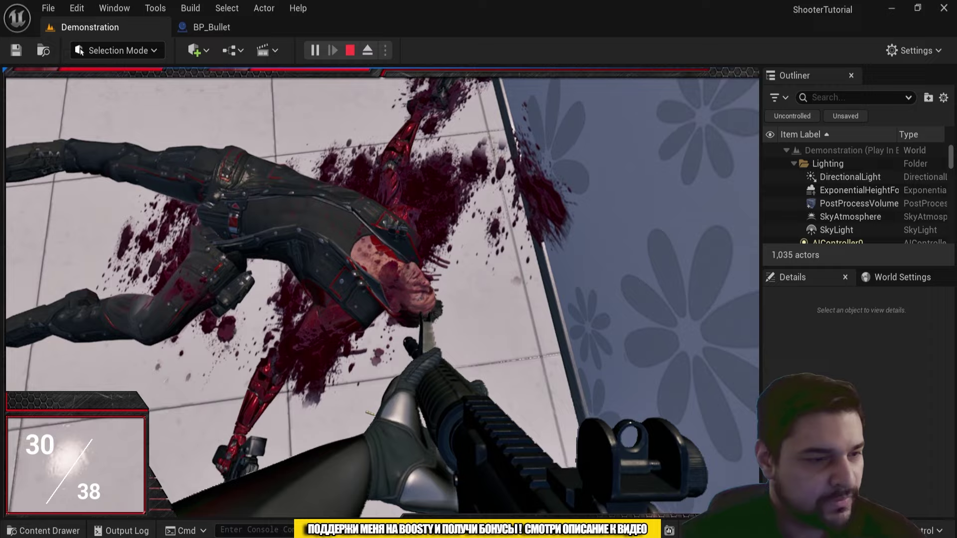
right_drag(384, 280, 384, 280)
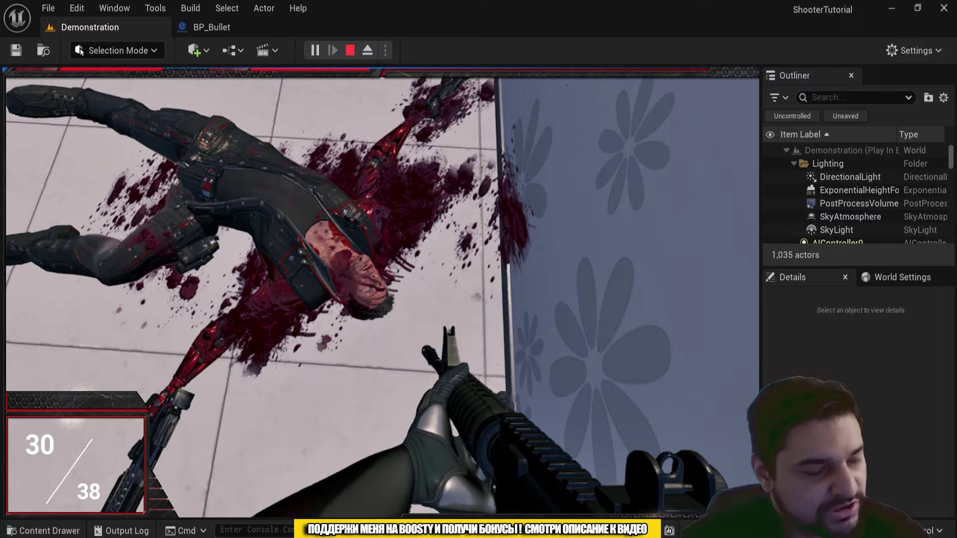
right_drag(384, 280, 384, 280)
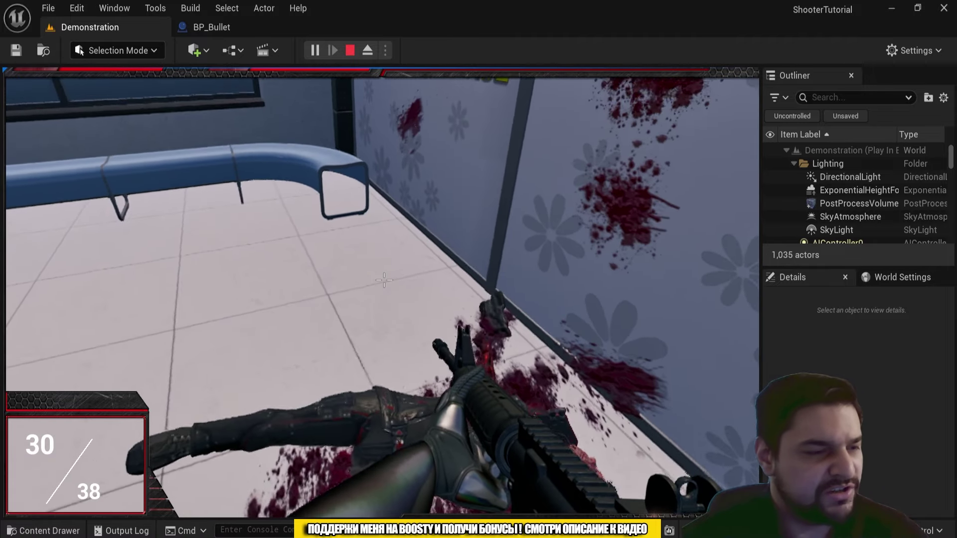
key(Escape)
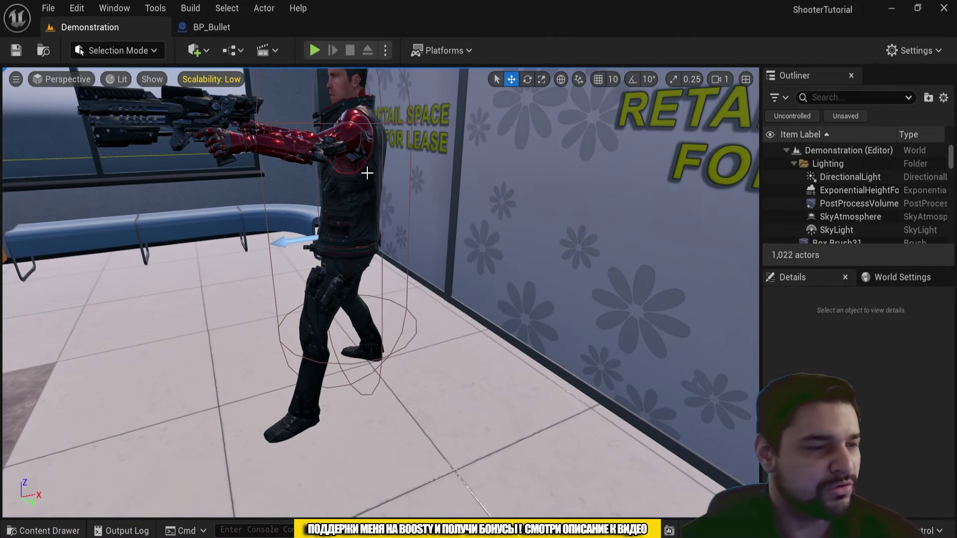
Step: Select the enemy in the level and open its BP_Enemy blueprint
click(347, 155)
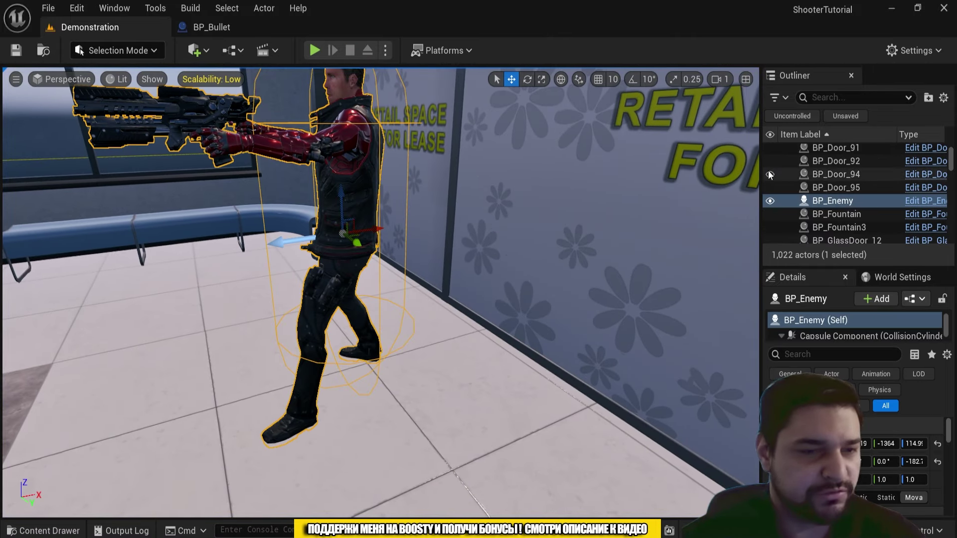
key(f)
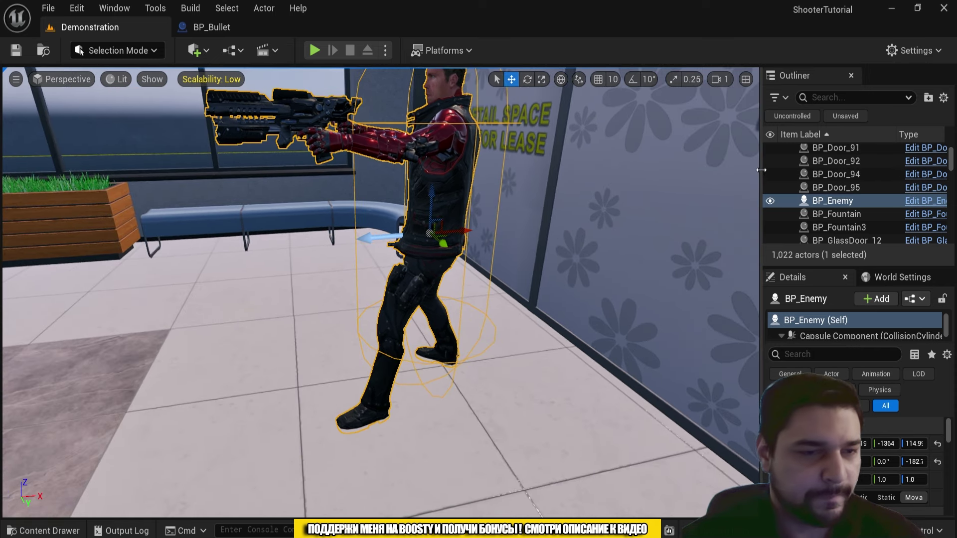
drag(762, 199, 387, 199)
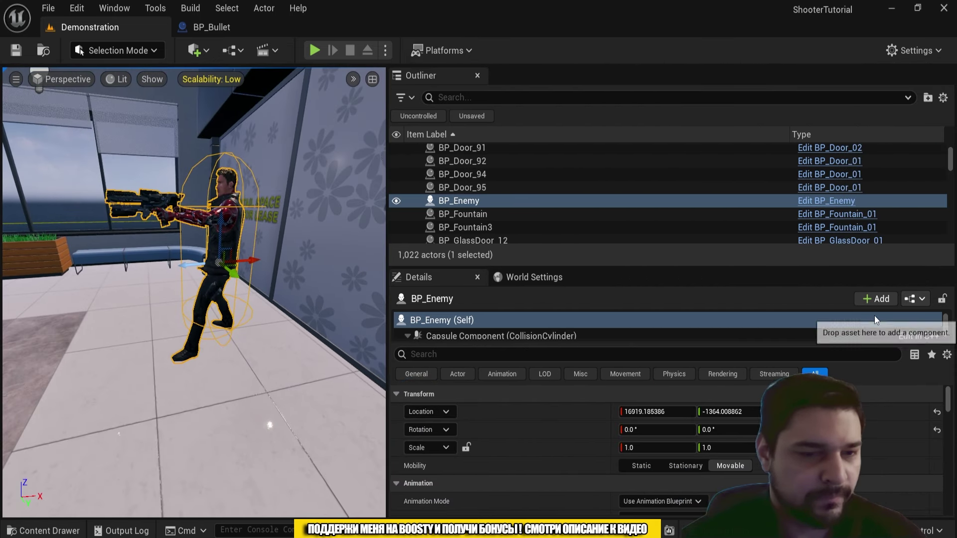
click(920, 300)
click(822, 337)
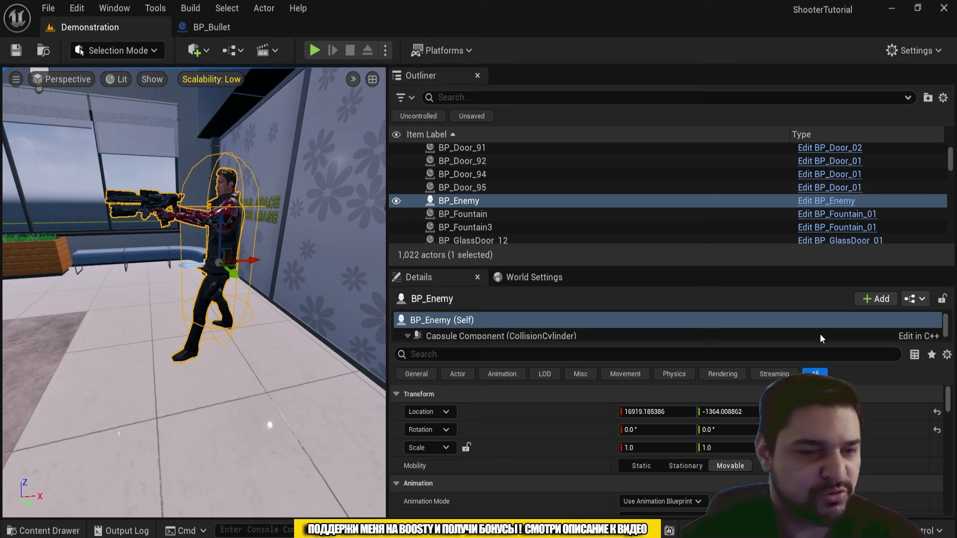
Step: Set the Capsule Component's Pawn collision response to Ignore and compile BP_Enemy
scroll(464, 289, down, 3)
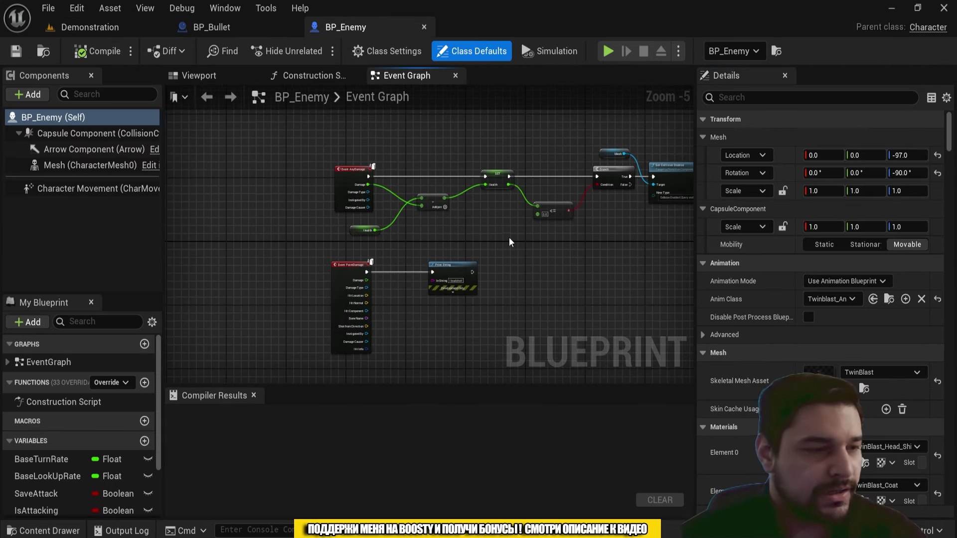
click(223, 78)
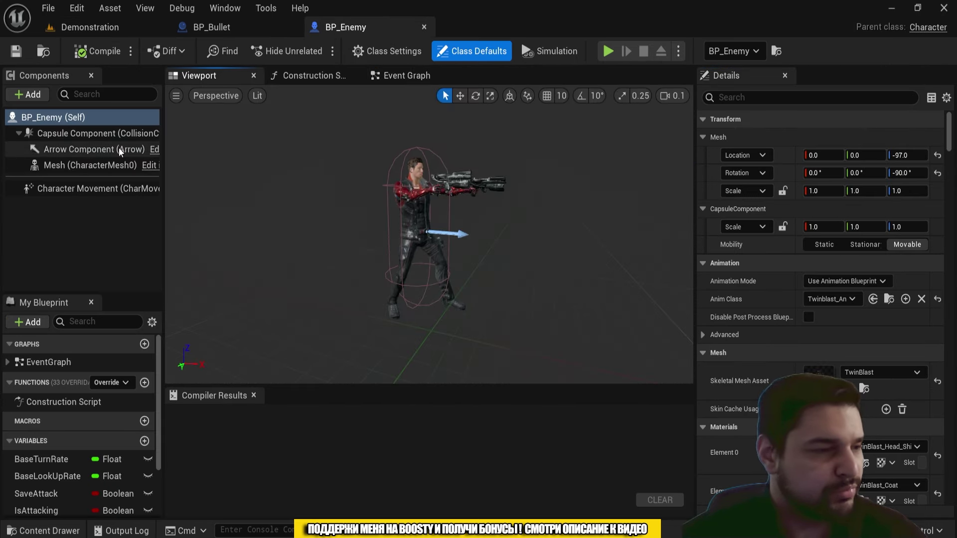
click(86, 134)
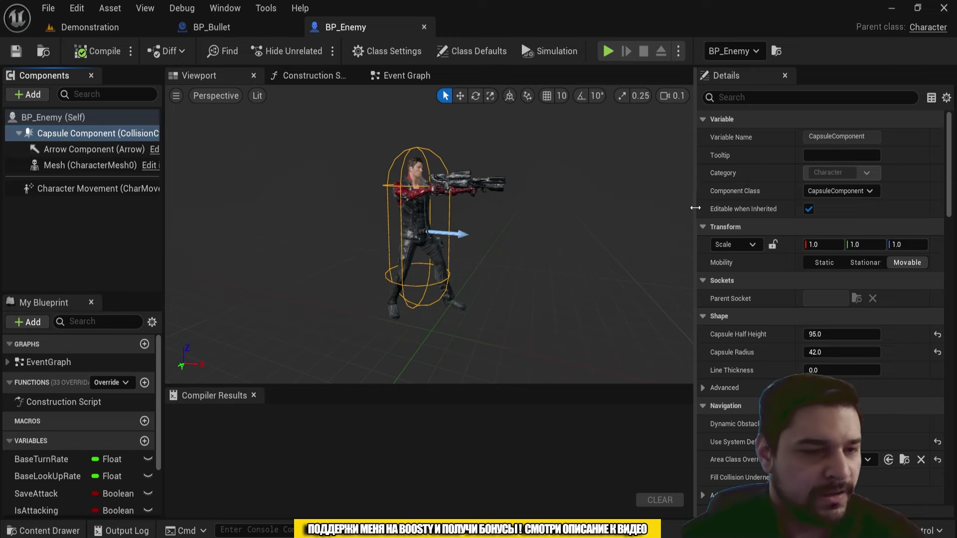
drag(695, 210, 431, 214)
scroll(599, 241, down, 5)
scroll(598, 241, down, 5)
scroll(582, 227, down, 5)
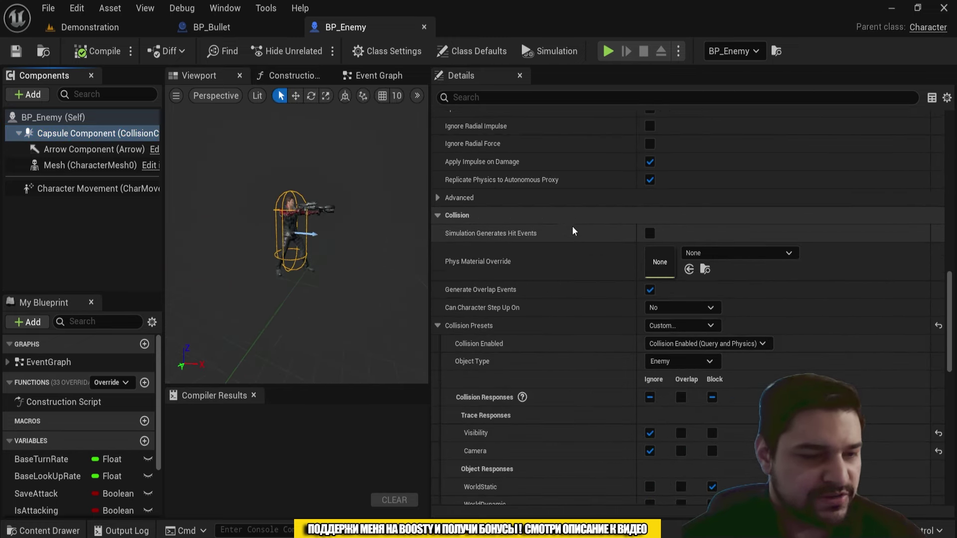
scroll(579, 227, down, 3)
scroll(573, 225, down, 2)
scroll(573, 225, down, 1)
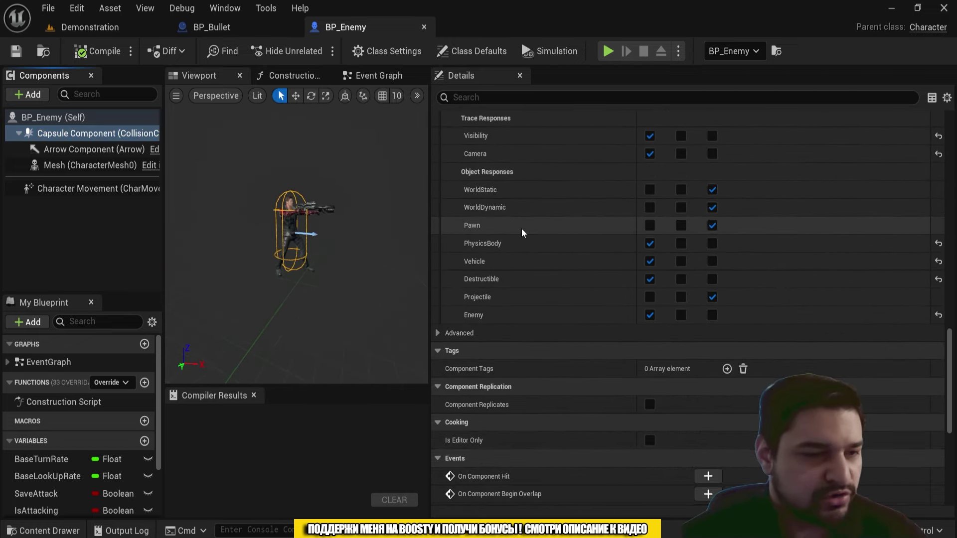
click(650, 226)
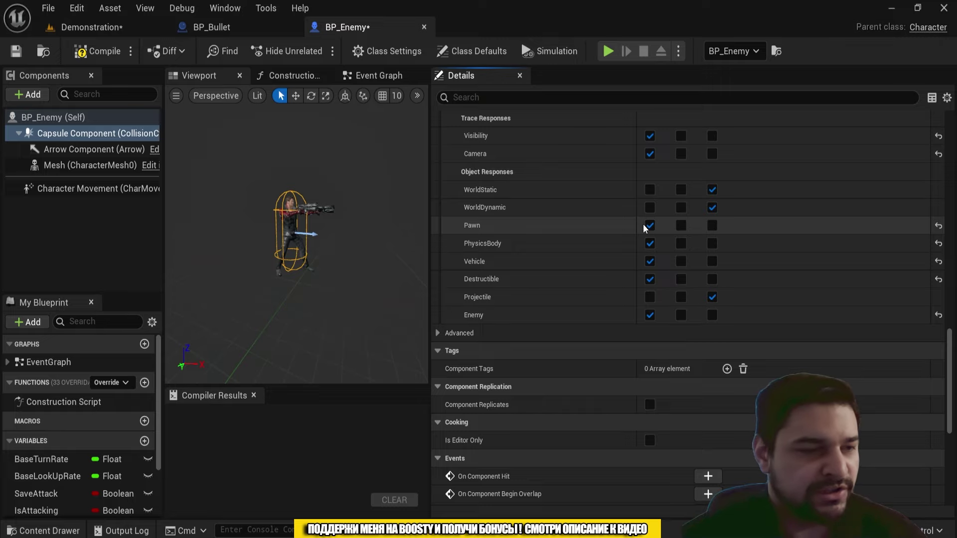
click(100, 51)
Step: Playtest the Demonstration level, firing at the enemy to check blood decals, then stop
click(106, 31)
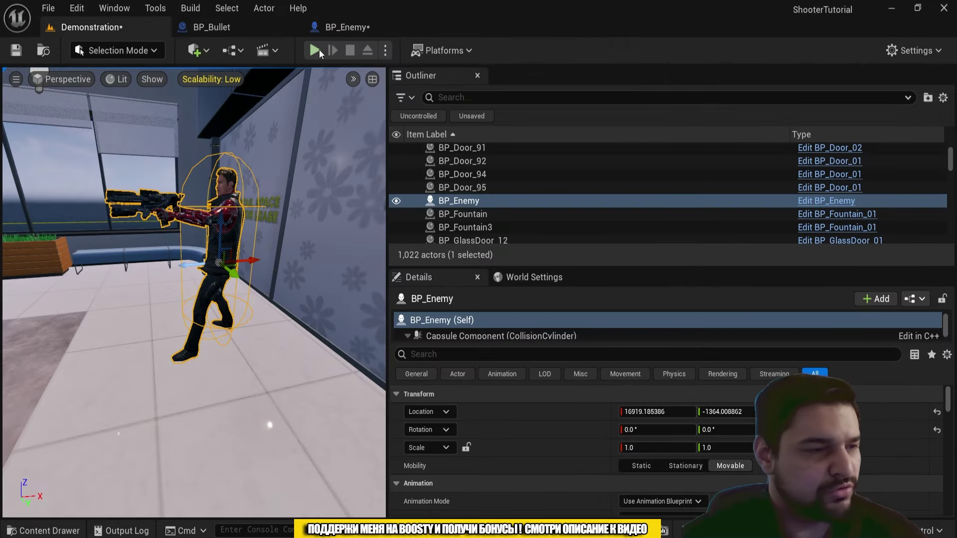
key(alt+p)
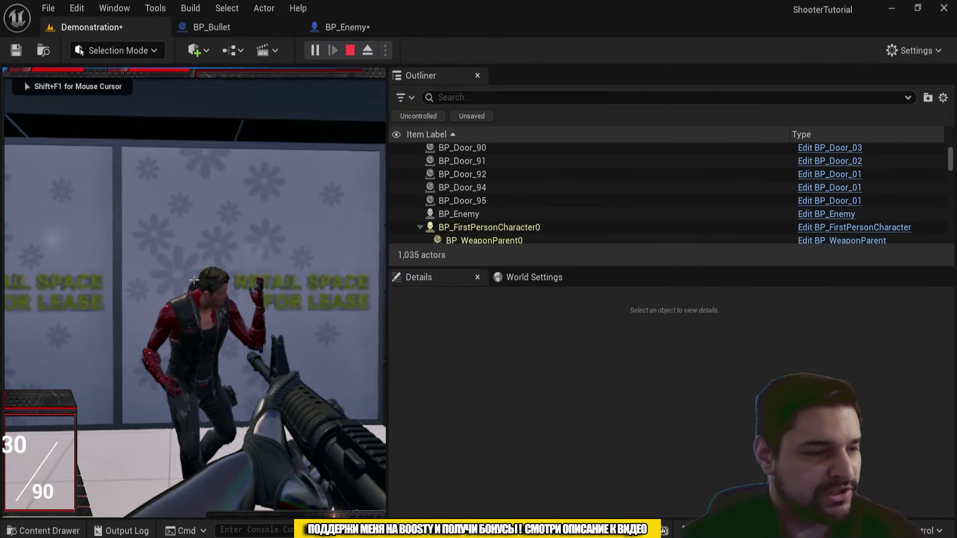
click(195, 280)
click(195, 280)
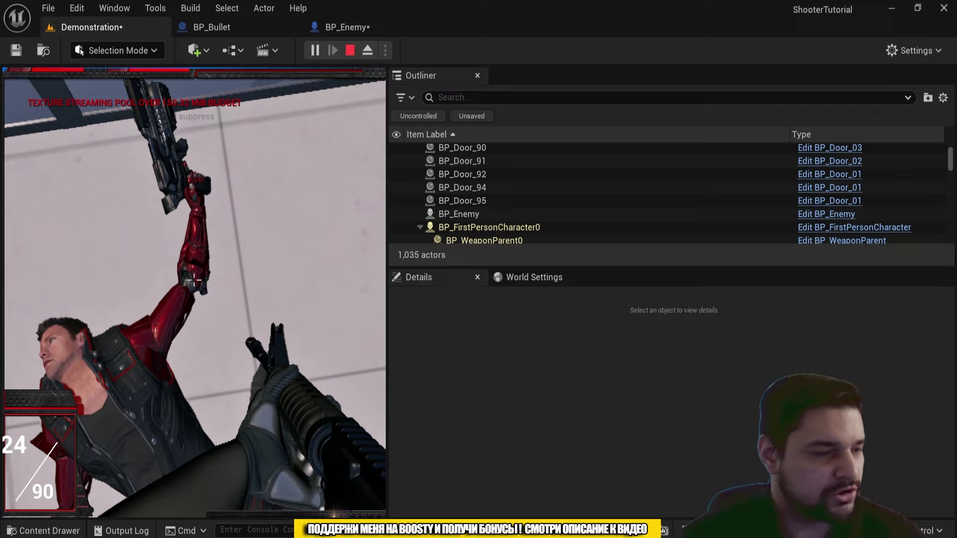
key(Escape)
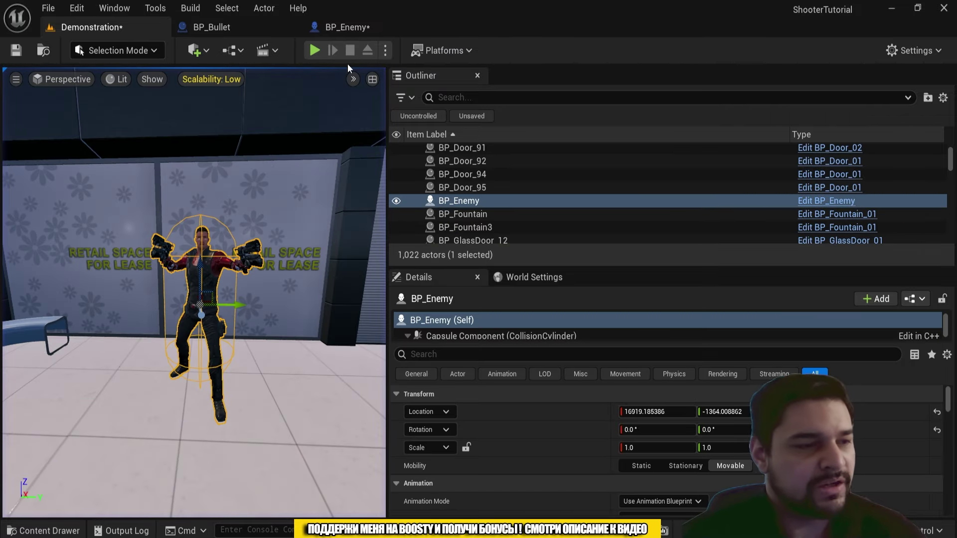
drag(388, 128, 443, 128)
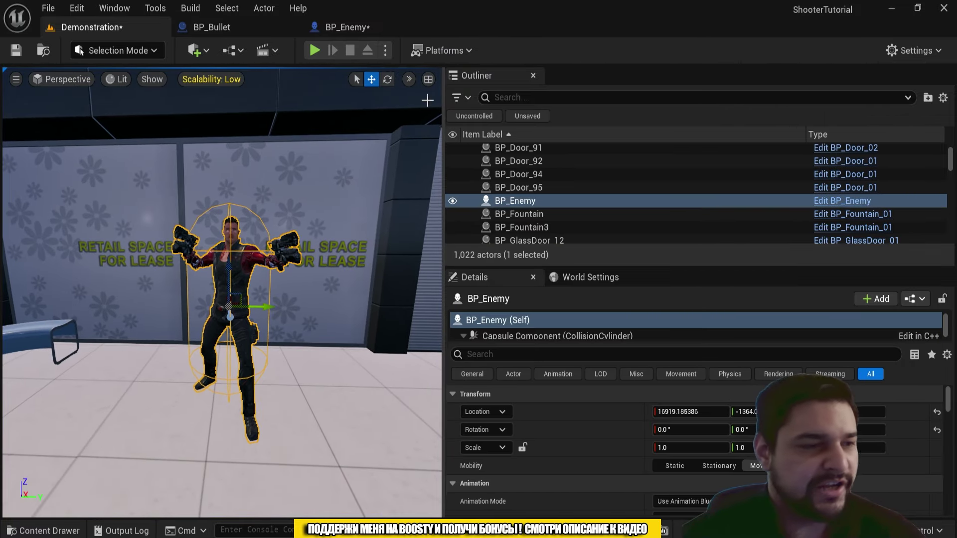
Step: Filter BP_Enemy's Class Defaults by 'decal' and uncheck Receives Decals for Mesh and CapsuleComponent
click(350, 26)
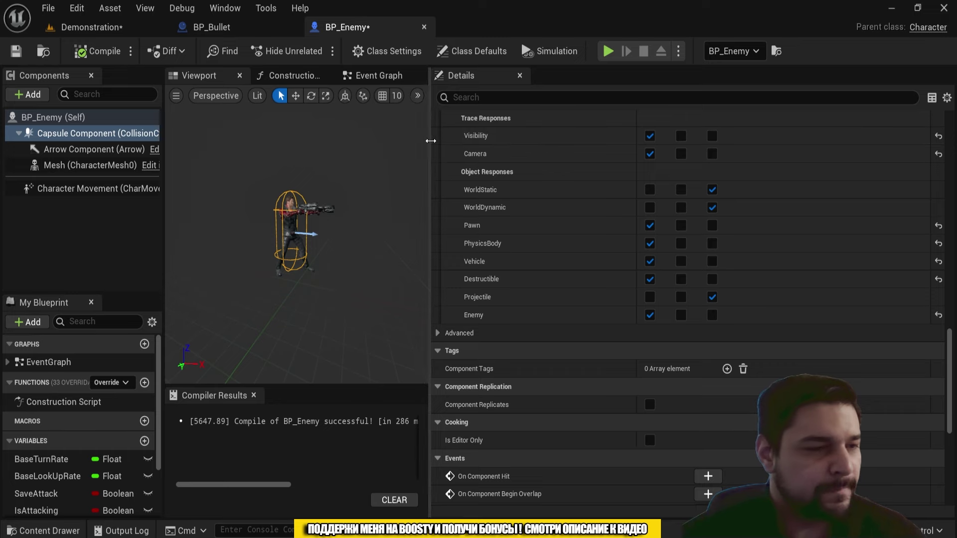
click(74, 122)
click(472, 51)
click(498, 97)
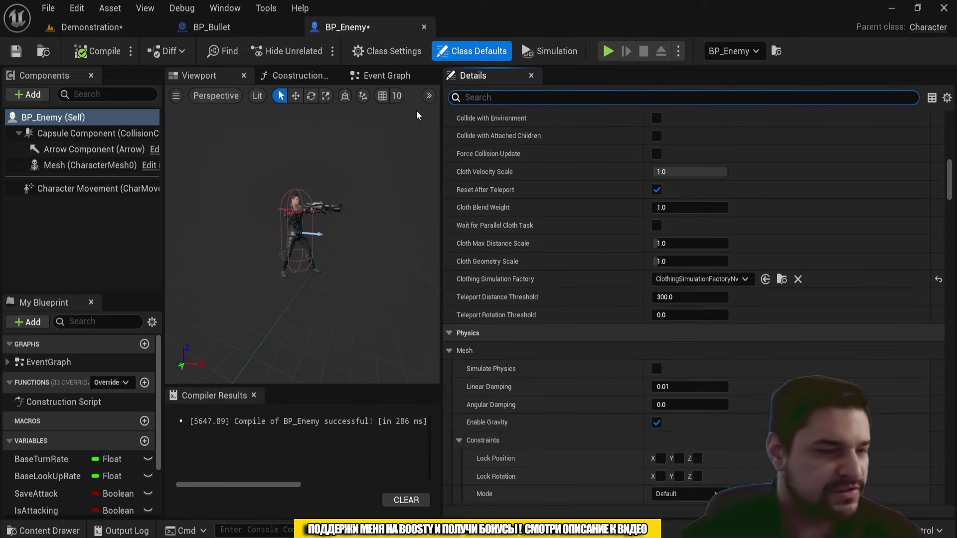
text(decal)
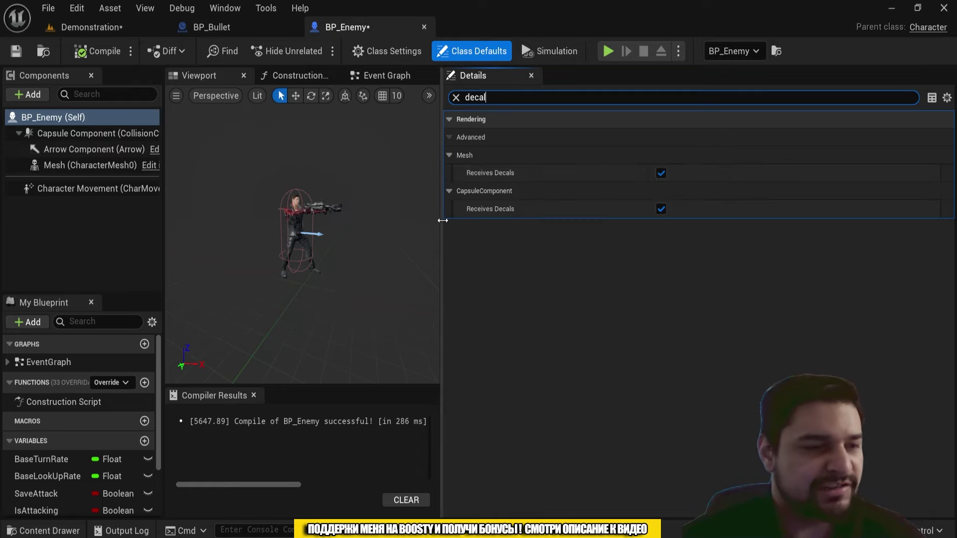
drag(442, 220, 358, 221)
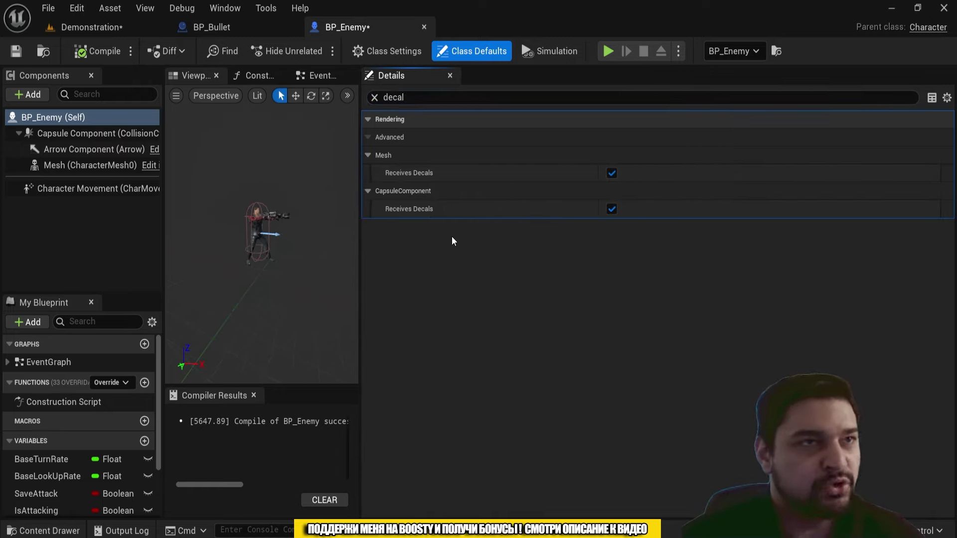
scroll(295, 215, up, 3)
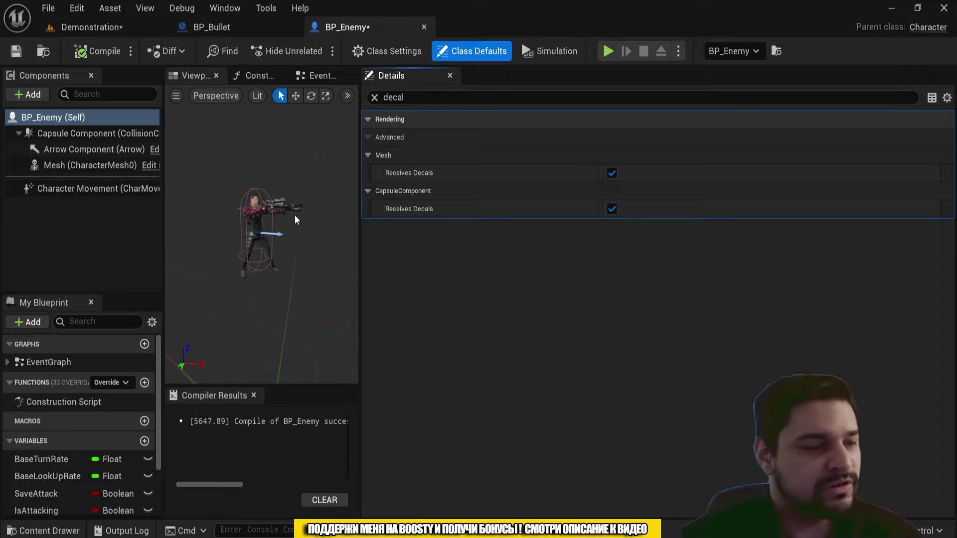
scroll(352, 217, up, 5)
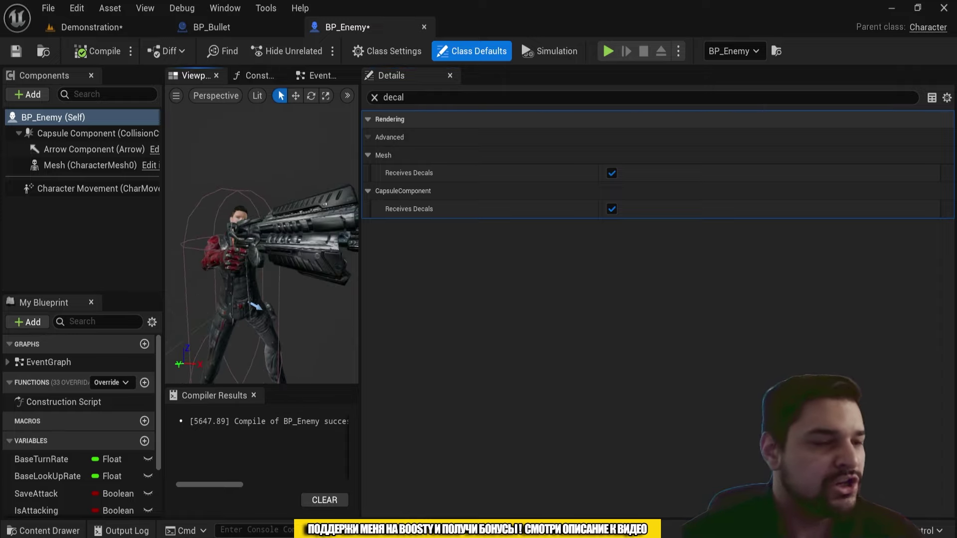
click(612, 173)
click(612, 209)
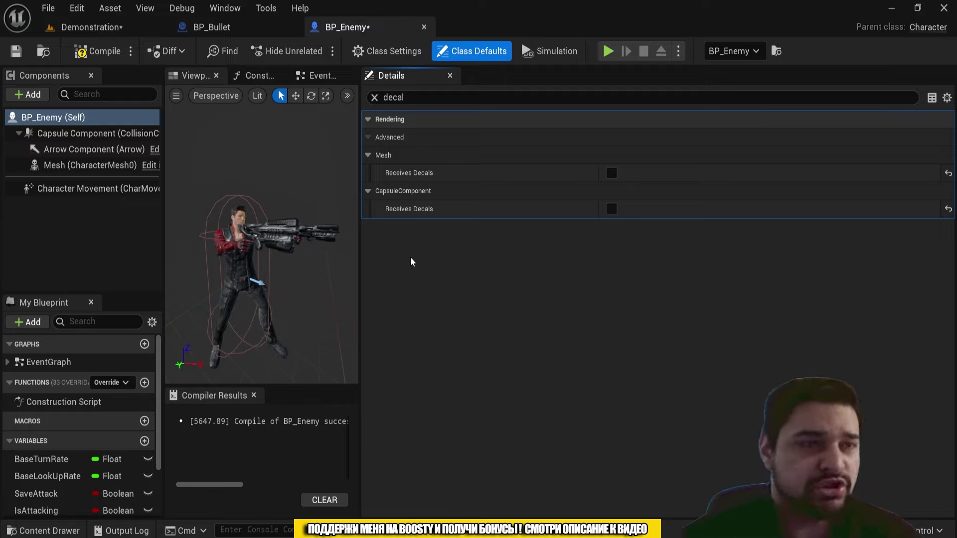
scroll(262, 239, up, 5)
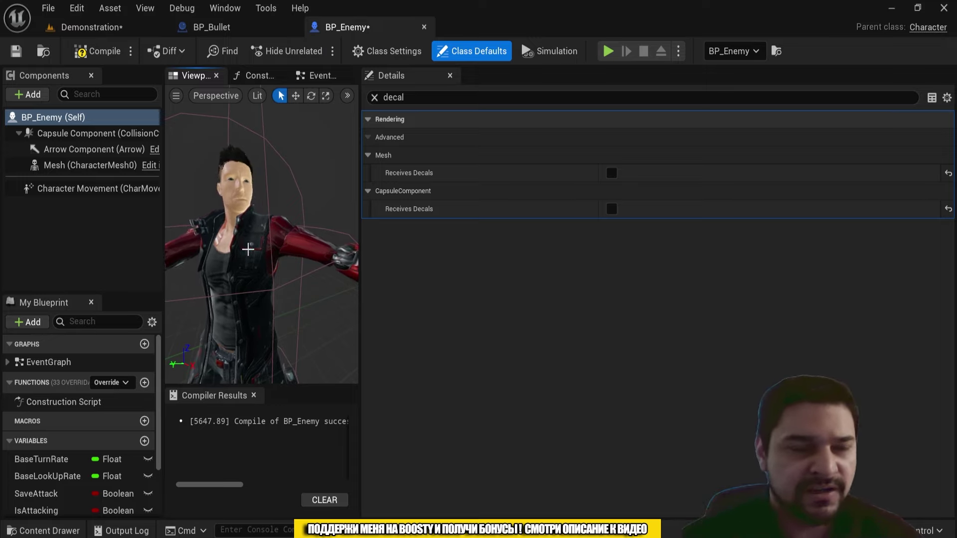
mouse_move(202, 238)
mouse_down()
mouse_move(201, 264)
mouse_move(234, 264)
mouse_up()
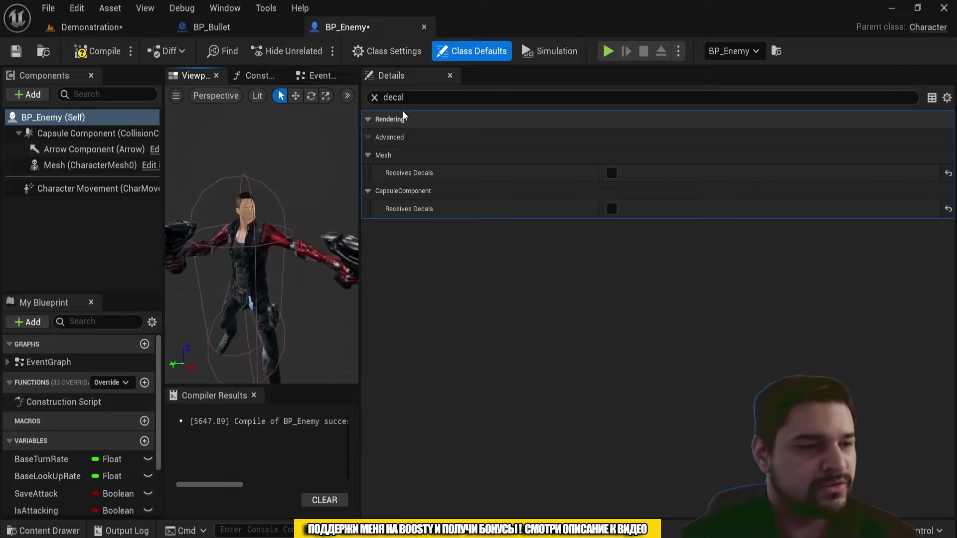
Step: Open BP_Weapon_Parent and turn off Receives Decals on WeaponStaticMesh
key(ctrl+space)
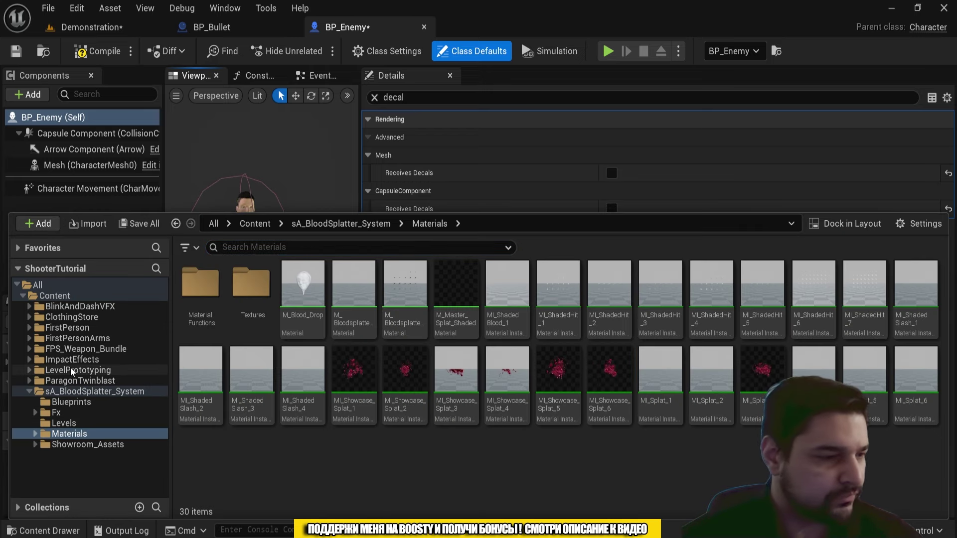
click(91, 350)
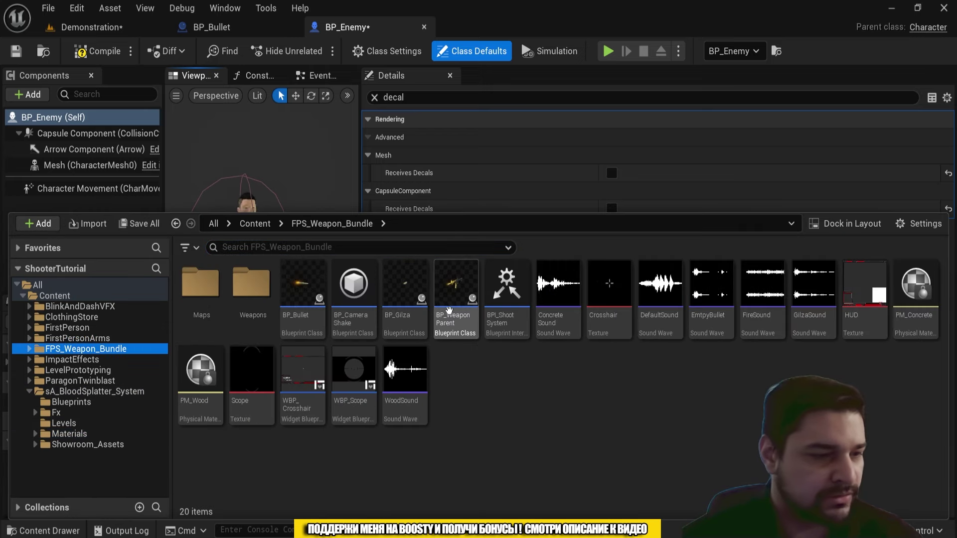
click(455, 323)
double_click(457, 328)
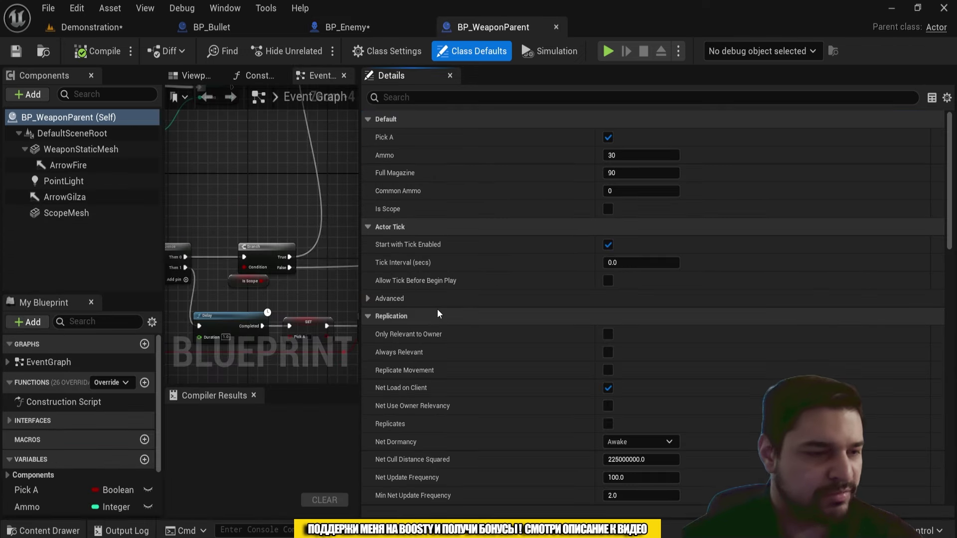
click(95, 149)
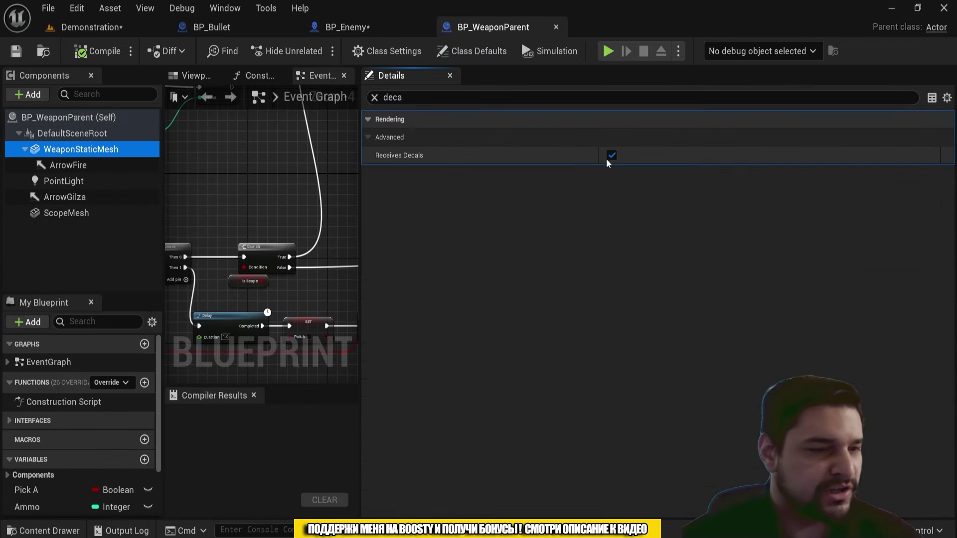
click(612, 155)
Step: Turn off Receives Decals on ScopeMesh, ArrowGilza and ArrowFire
click(75, 198)
click(83, 213)
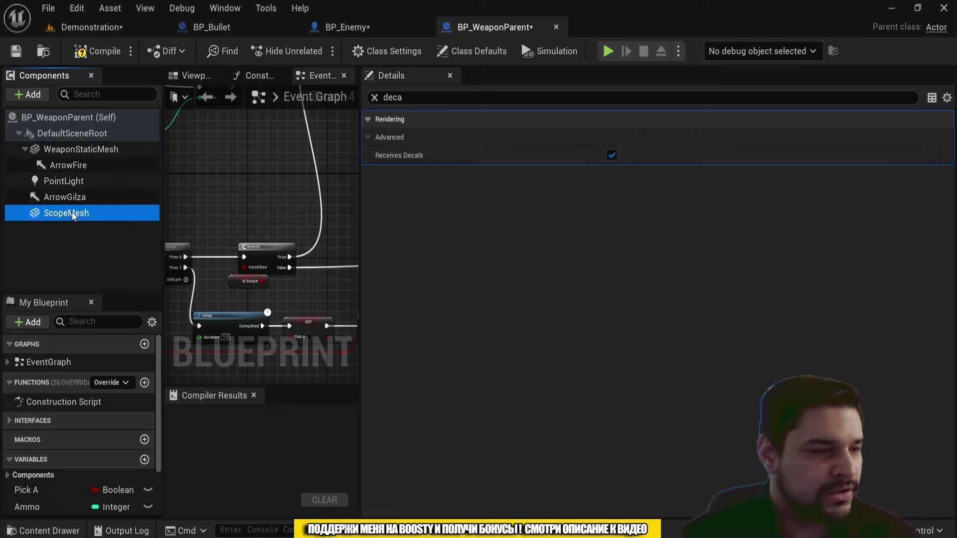
click(612, 155)
click(47, 196)
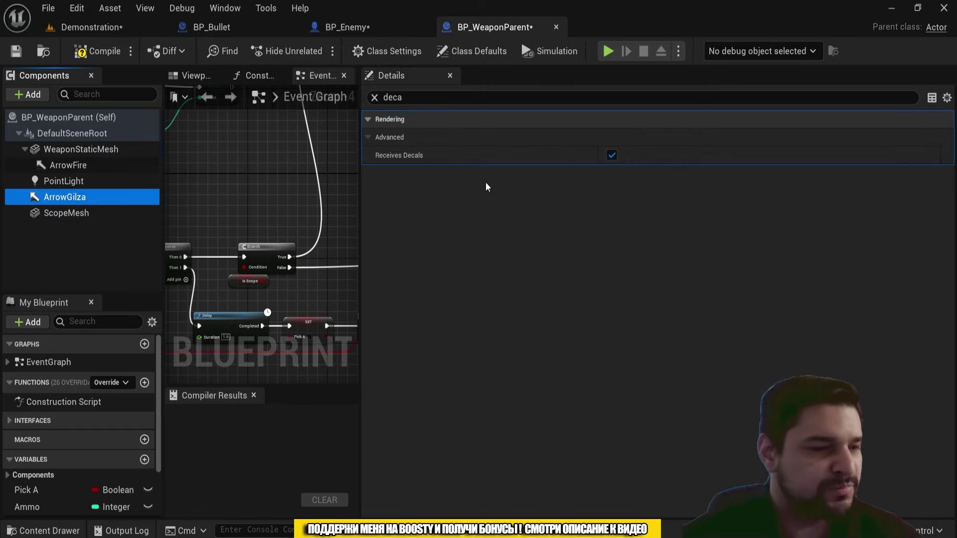
click(612, 155)
click(95, 183)
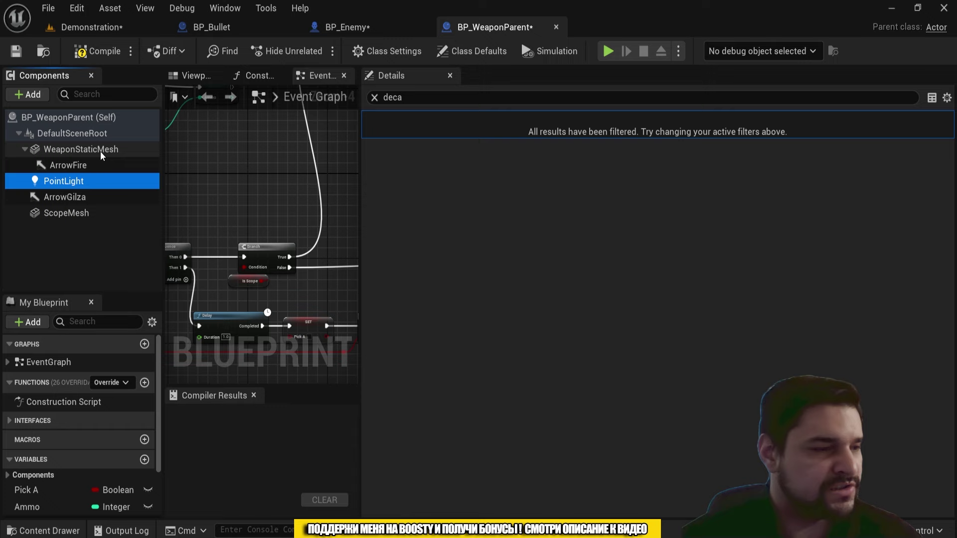
click(69, 165)
click(611, 156)
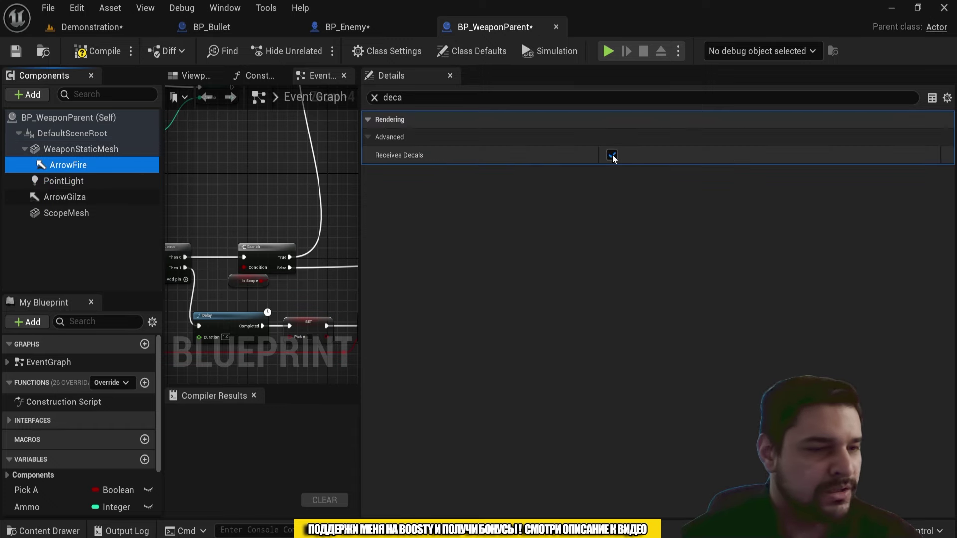
key(ctrl+space)
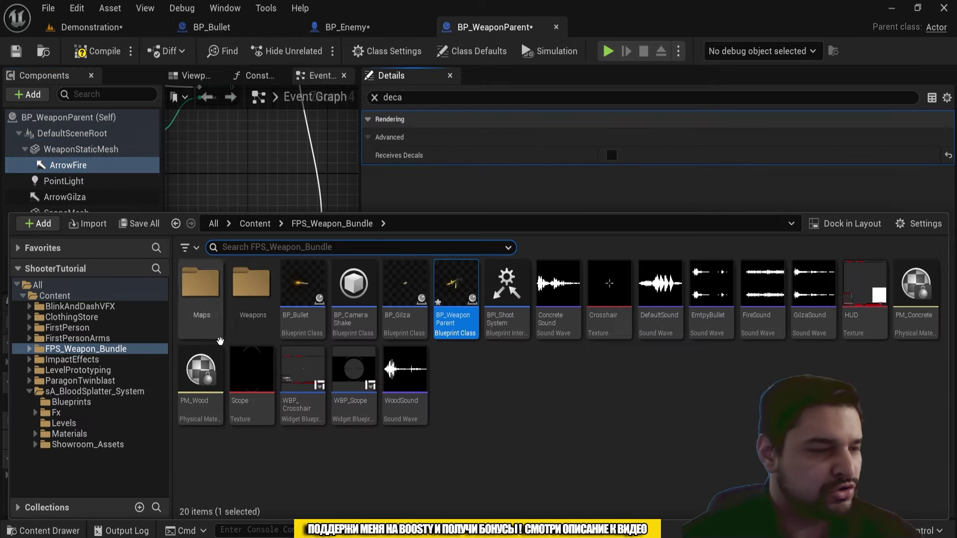
Step: Open BP_FirstPersonCharacter from FirstPerson > Blueprints and turn off Receives Decals on its mesh
click(86, 340)
click(91, 329)
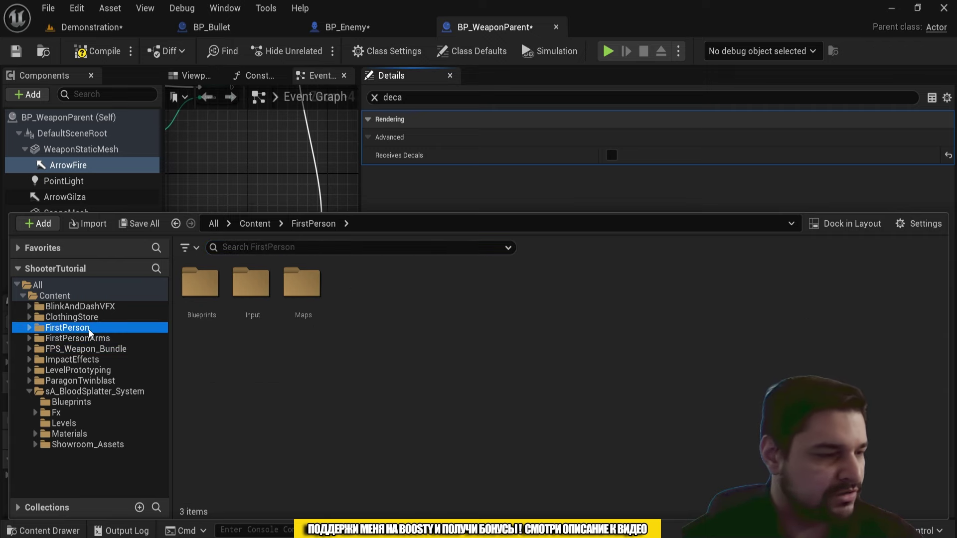
double_click(200, 284)
double_click(202, 287)
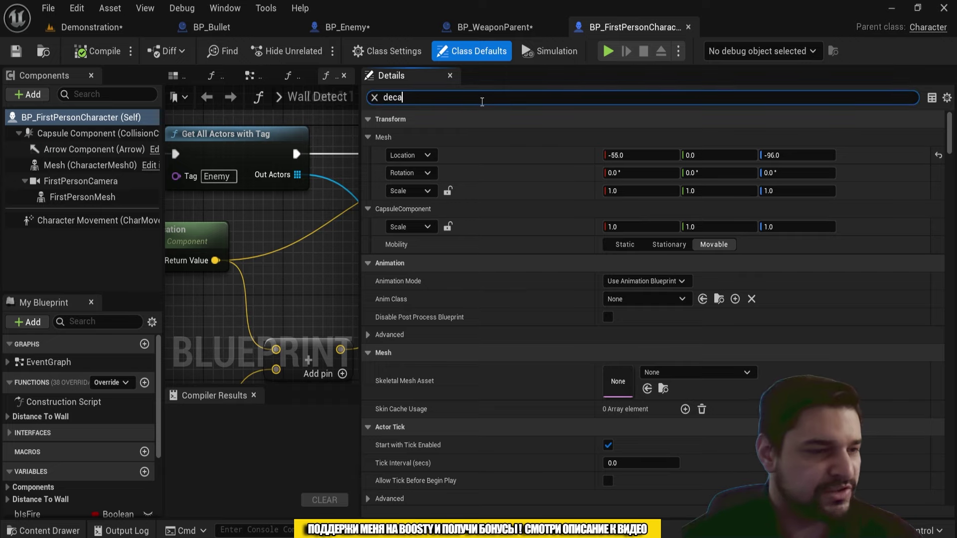
click(612, 174)
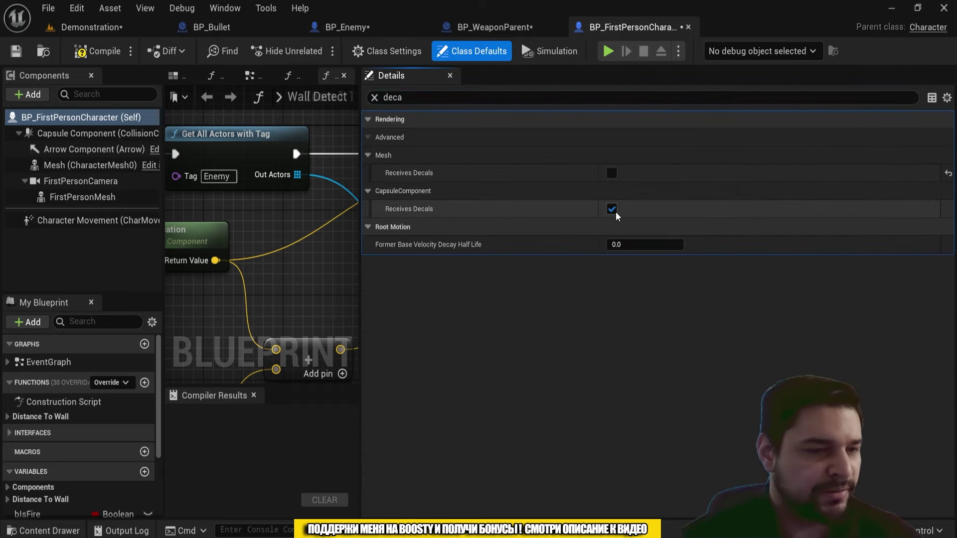
Step: Compile and save BP_FirstPersonCharacter, then start a playtest
click(98, 50)
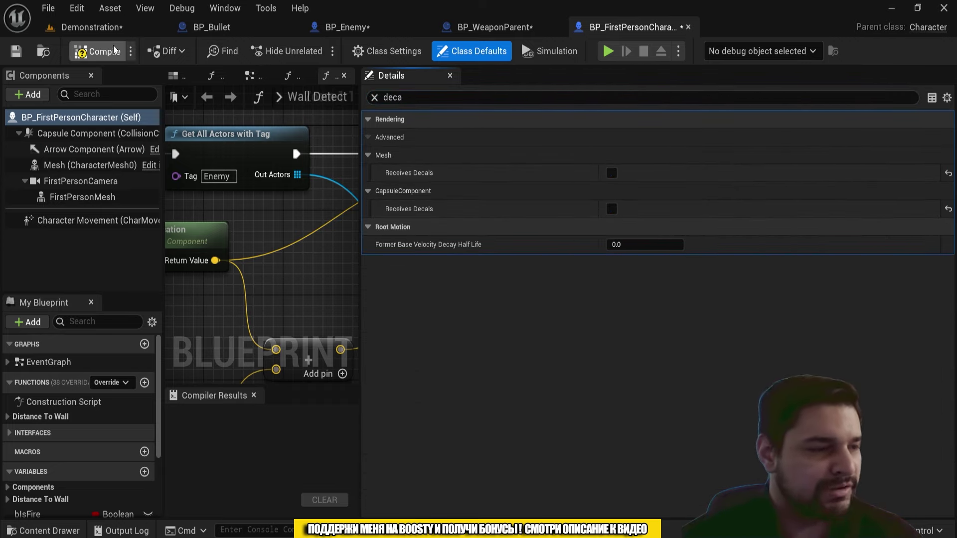
click(15, 50)
click(608, 51)
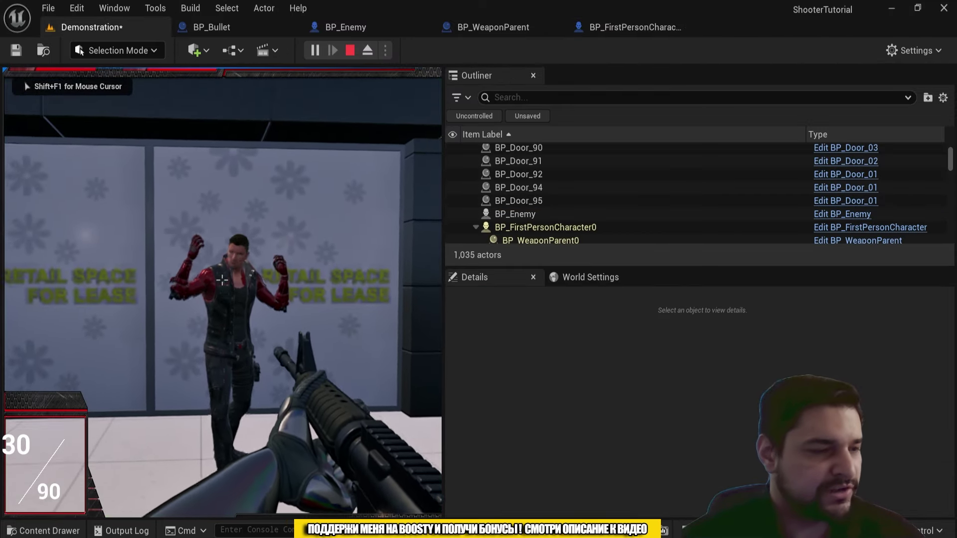
Step: Shoot the enemy down, empty the magazine into its body, and reload
click(222, 280)
click(222, 280)
drag(223, 280, 223, 280)
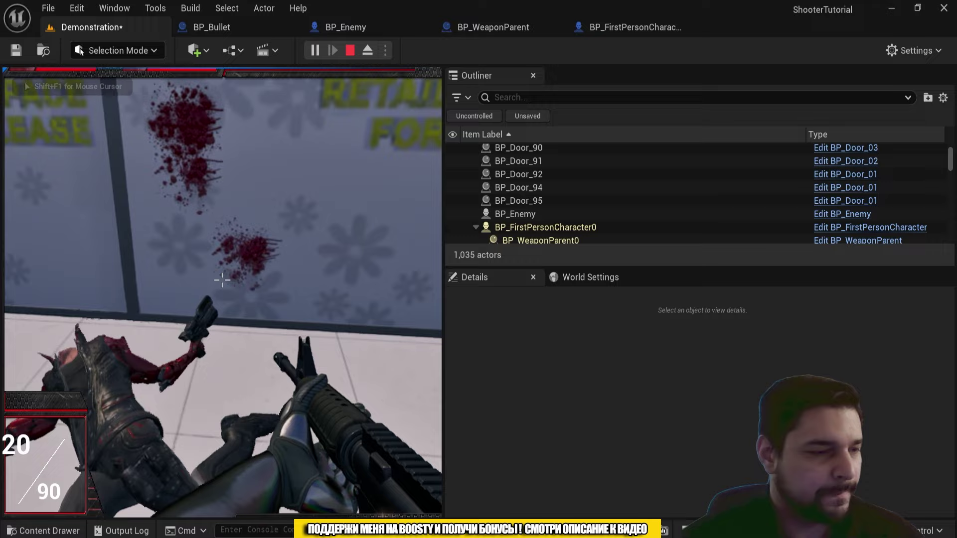
key(w)
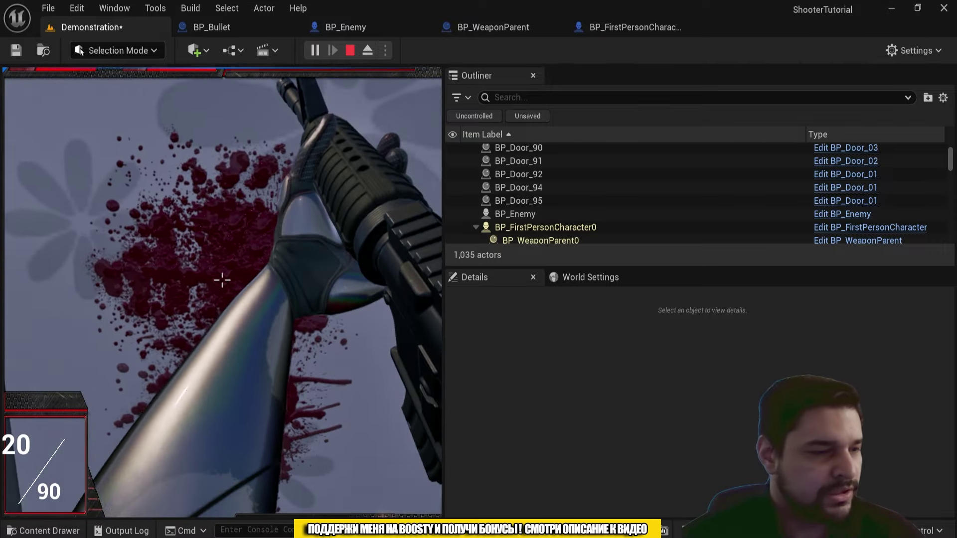
key(w)
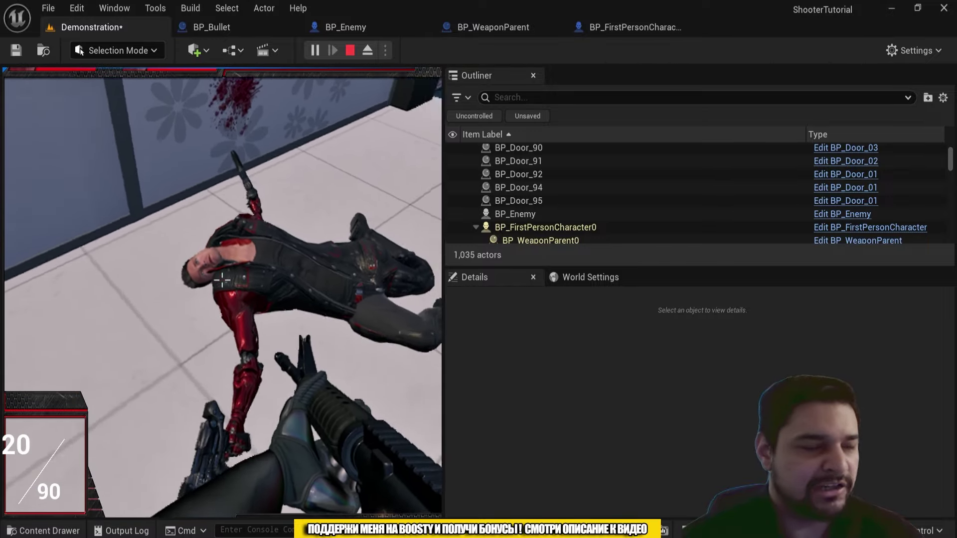
click(222, 280)
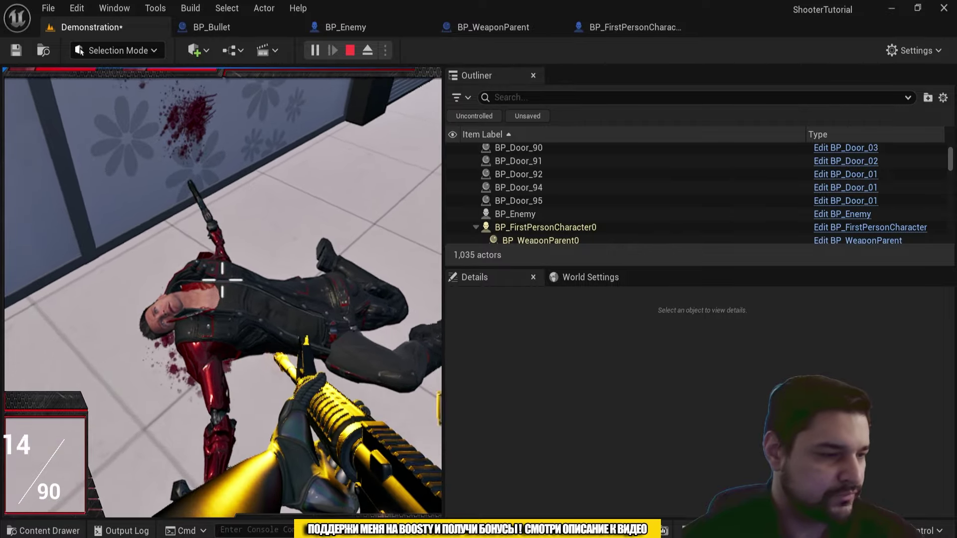
click(222, 280)
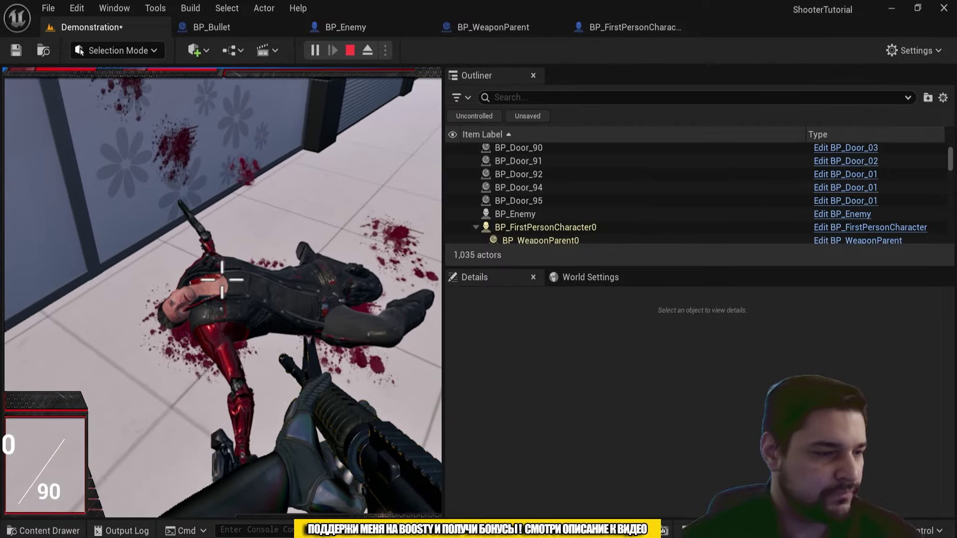
key(r)
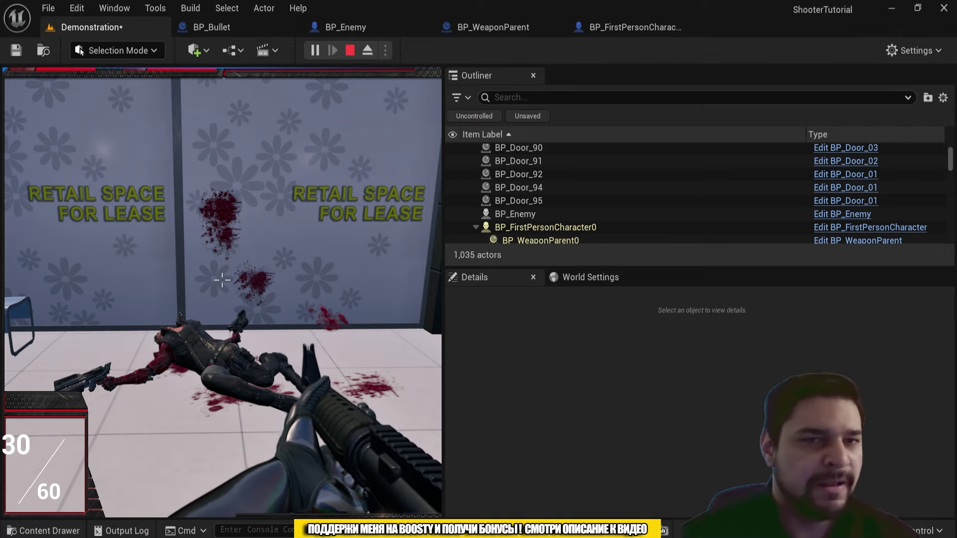
Step: Walk around the wall and fallen enemy to inspect blood decals, then stop playing
key(s)
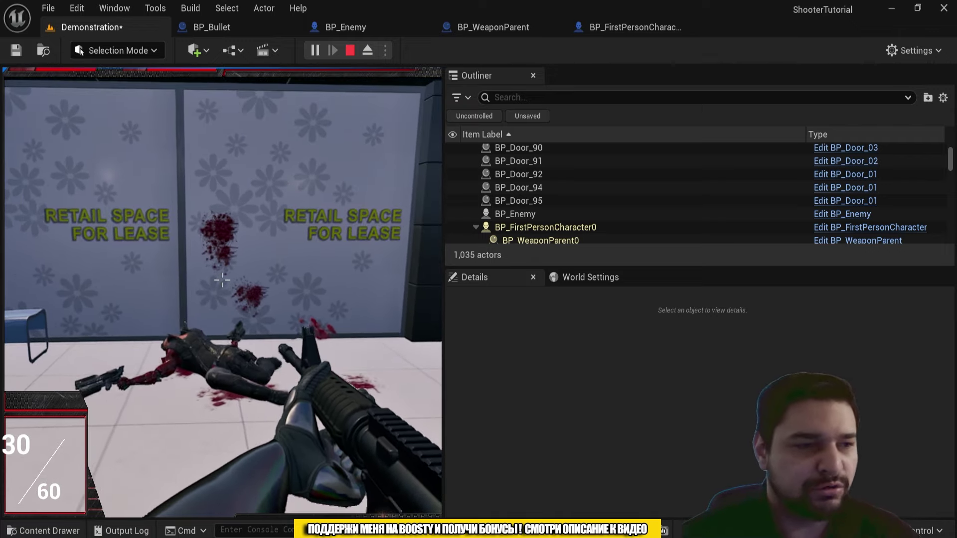
key(w)
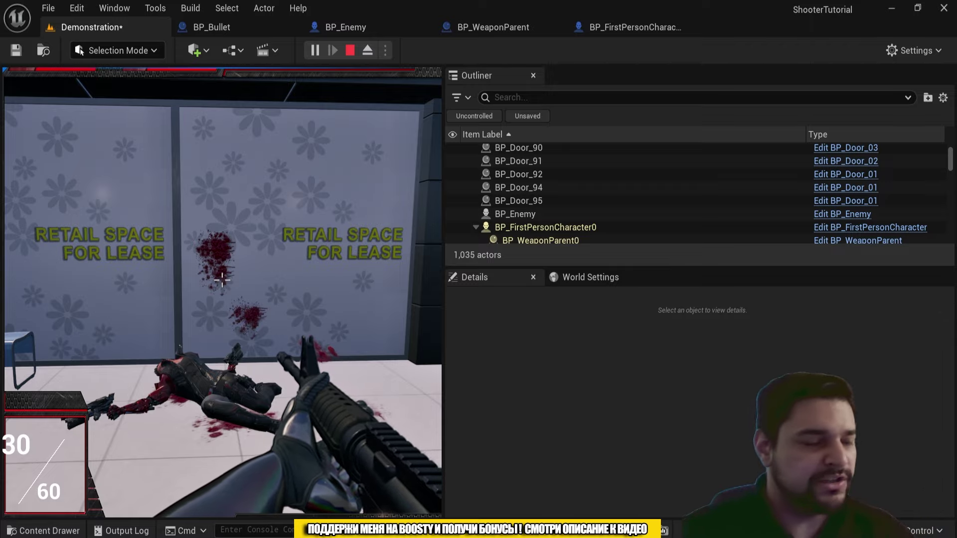
key(w)
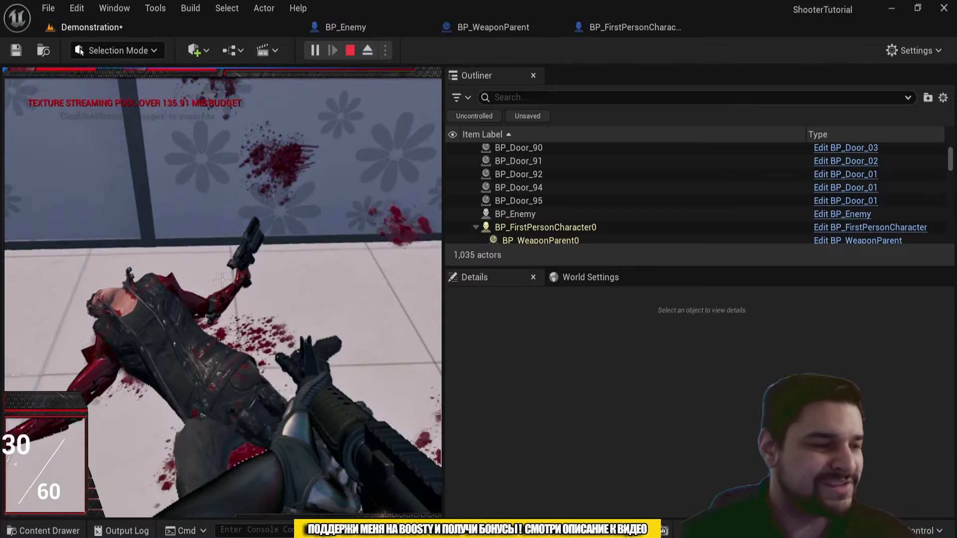
key(a)
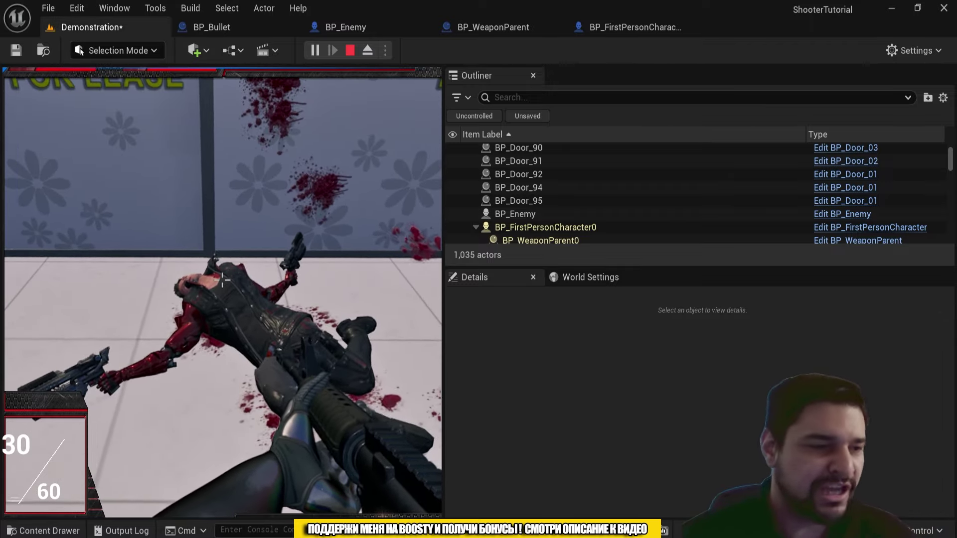
key(w)
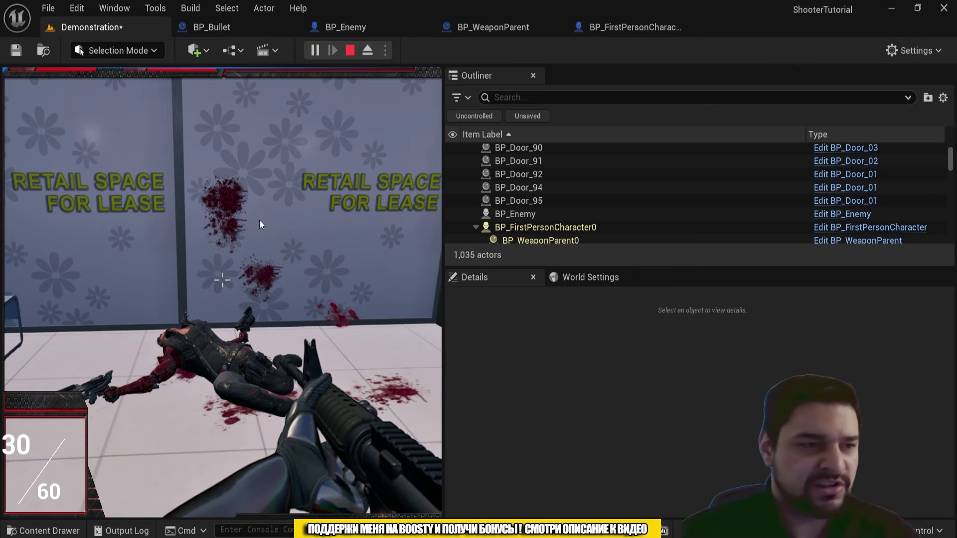
key(Escape)
Step: Bring up the BloodOnWall function graph in BP_Bullet
click(650, 22)
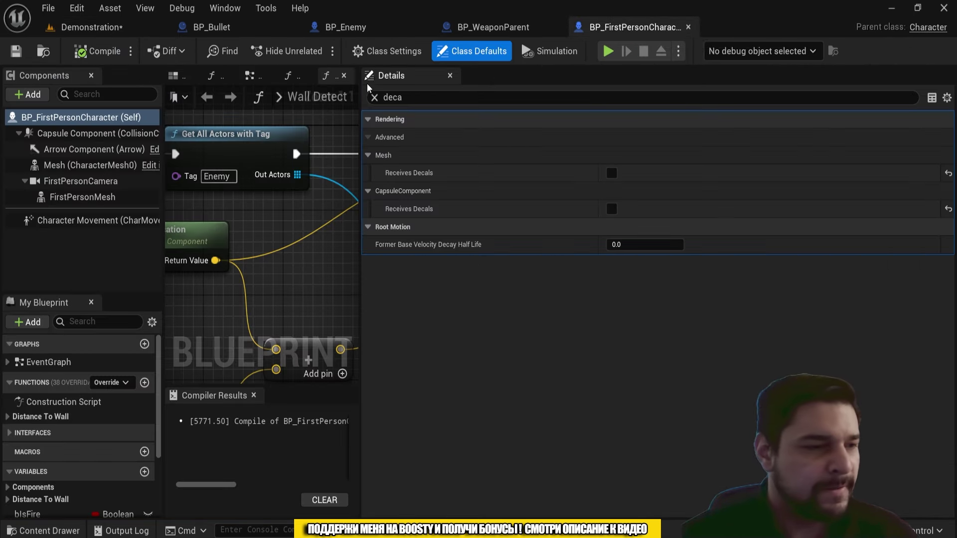
click(212, 27)
scroll(344, 260, down, 3)
scroll(606, 290, up, 3)
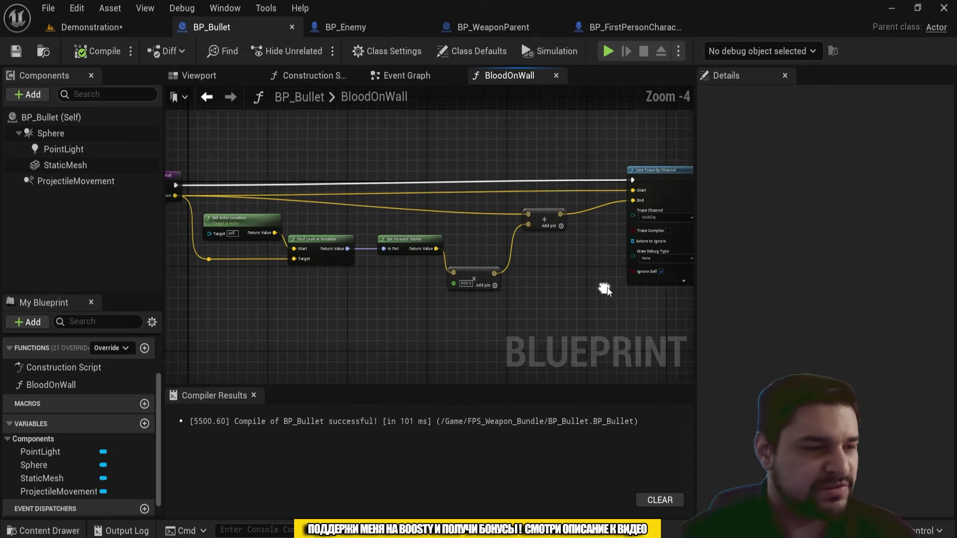
scroll(606, 290, up, 1)
Step: Inspect the Get Actor Location, Find Look at Rotation and line trace nodes in BloodOnWall
right_drag(334, 234, 503, 229)
drag(264, 305, 504, 202)
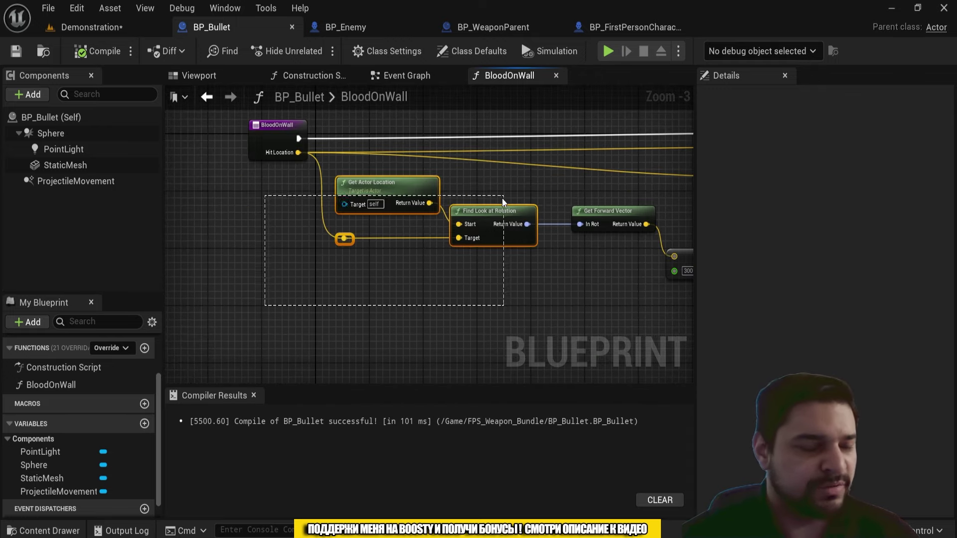
right_drag(502, 201, 319, 214)
scroll(319, 214, down, 2)
right_drag(368, 305, 206, 327)
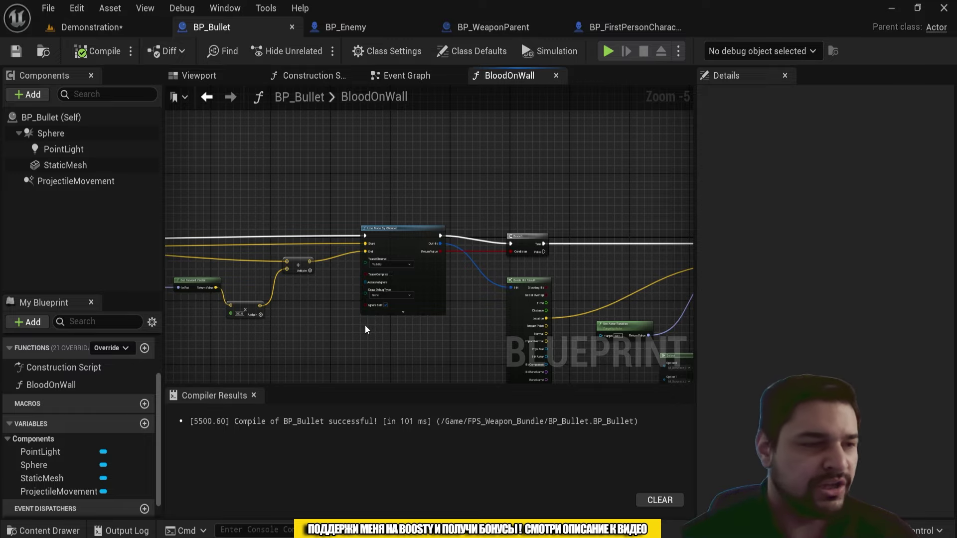
click(120, 41)
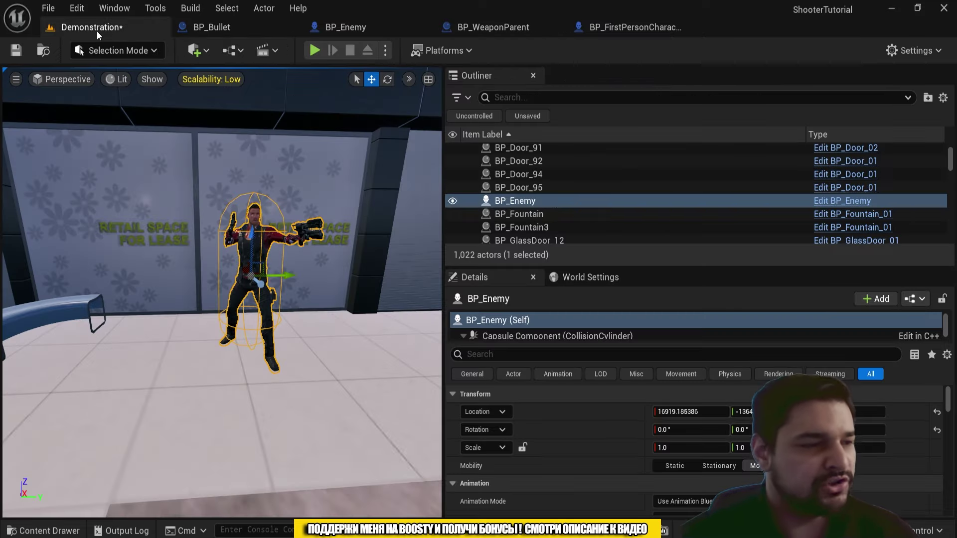
scroll(239, 186, down, 3)
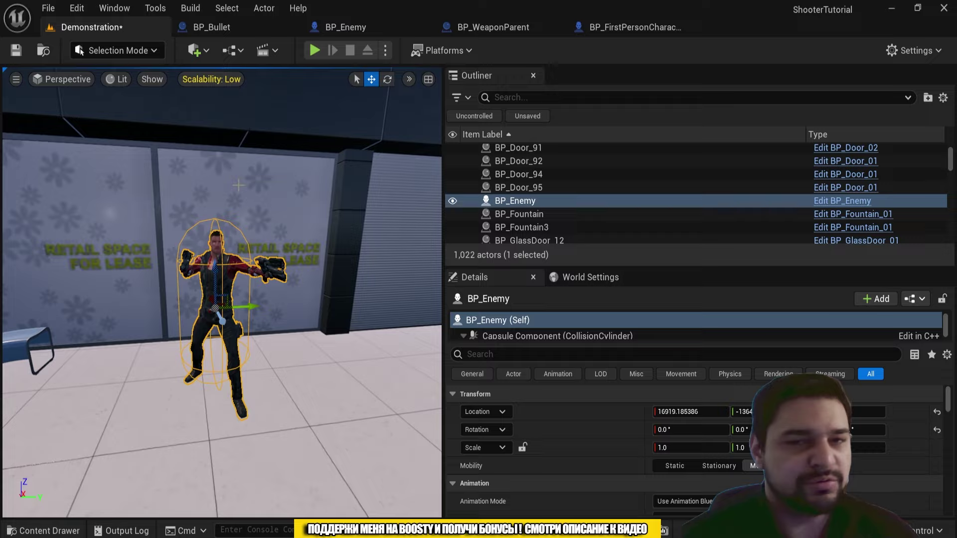
right_drag(239, 185, 422, 184)
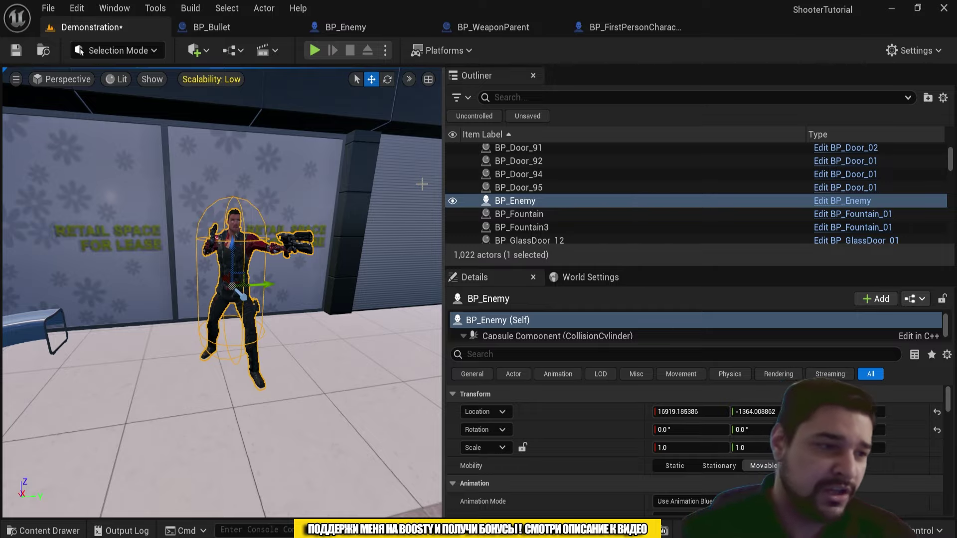
right_drag(422, 184, 422, 185)
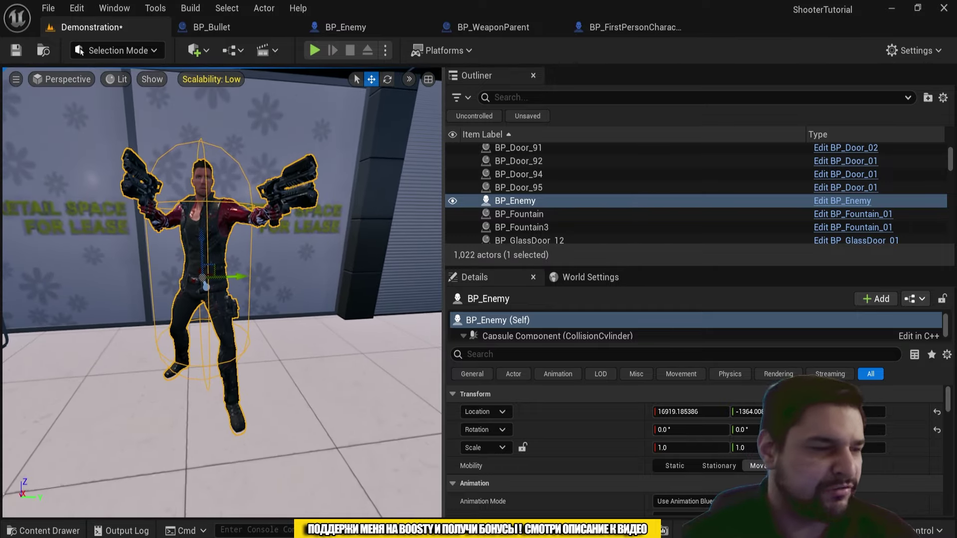
right_drag(372, 174, 368, 176)
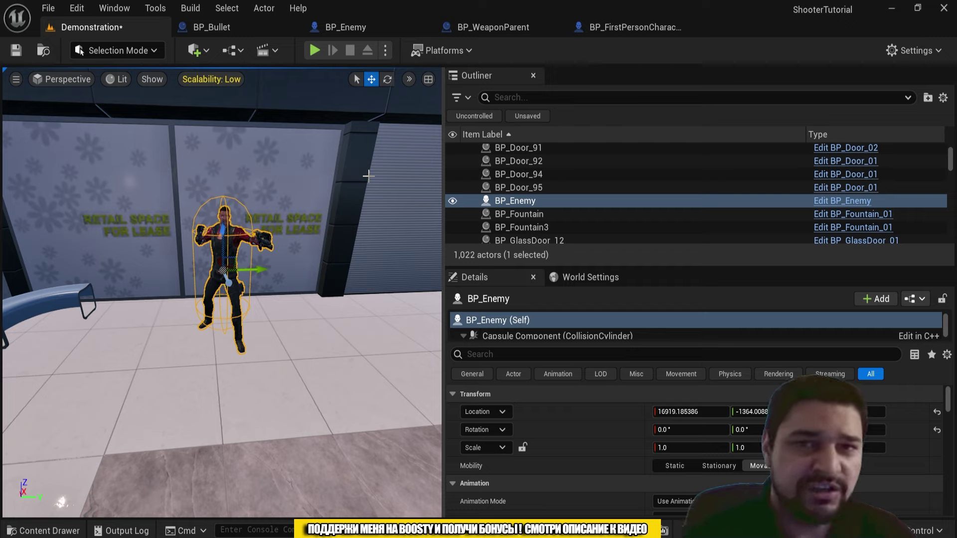
right_drag(369, 176, 368, 176)
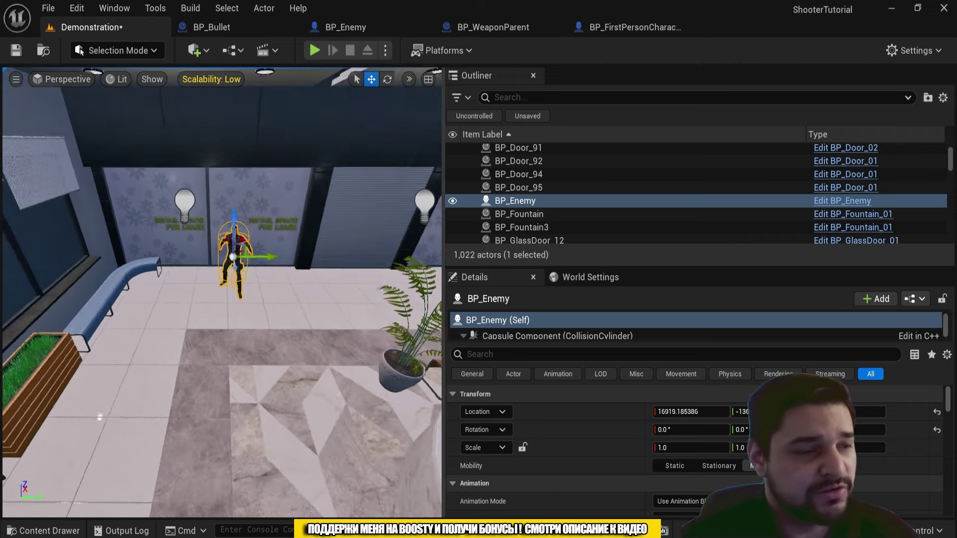